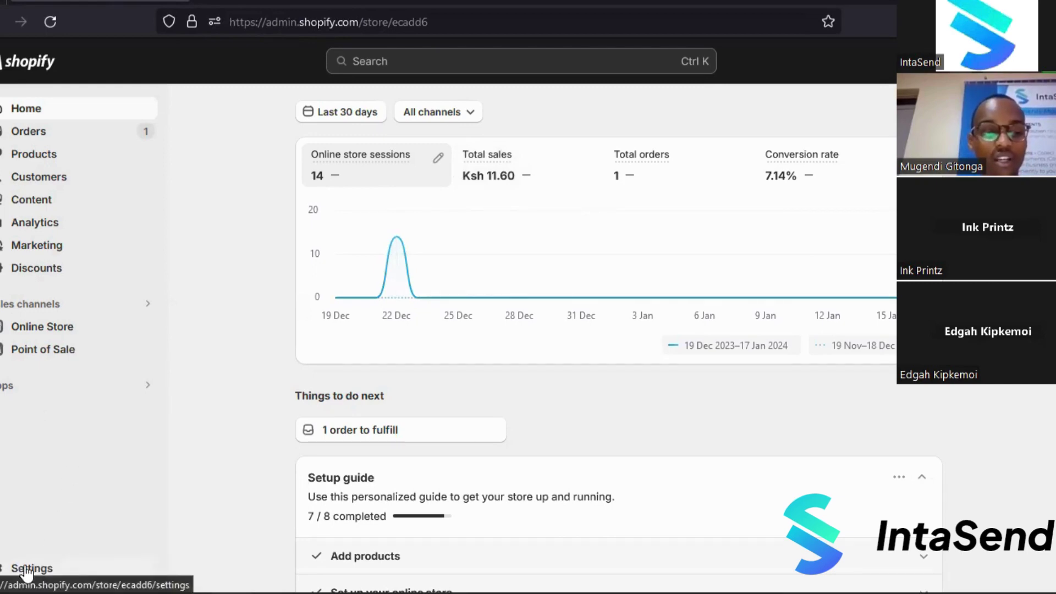
From Payments settings, search payment providers for 'intasend', which returns no results
click(26, 570)
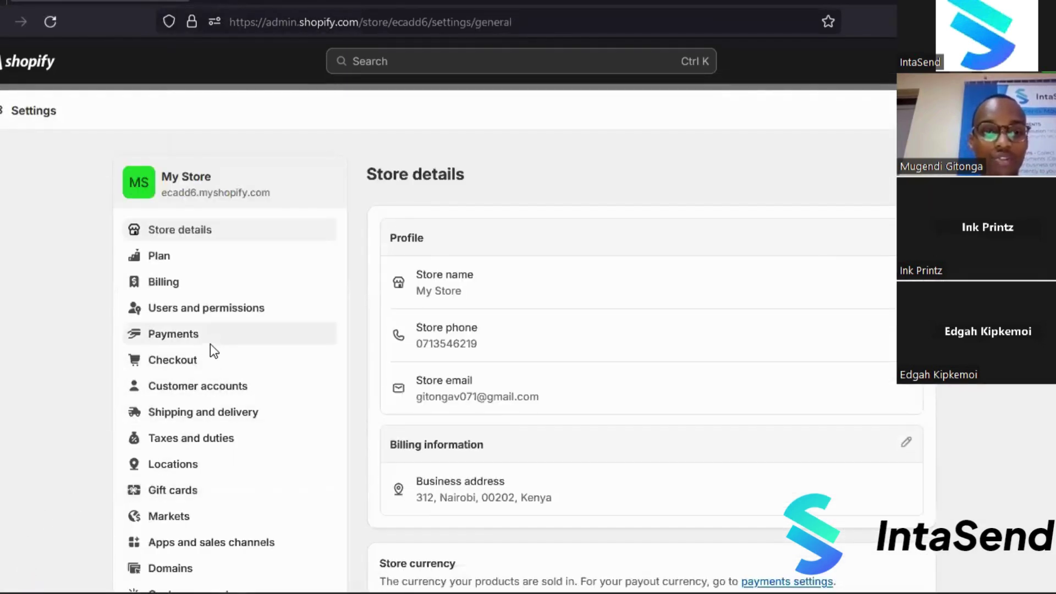
click(201, 345)
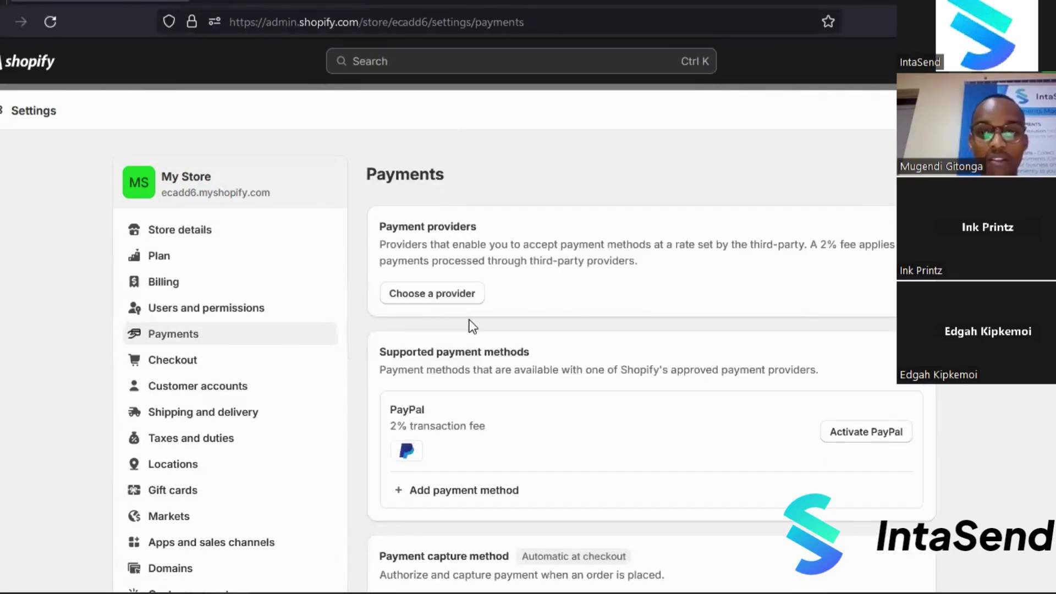
scroll(472, 325, down, 2)
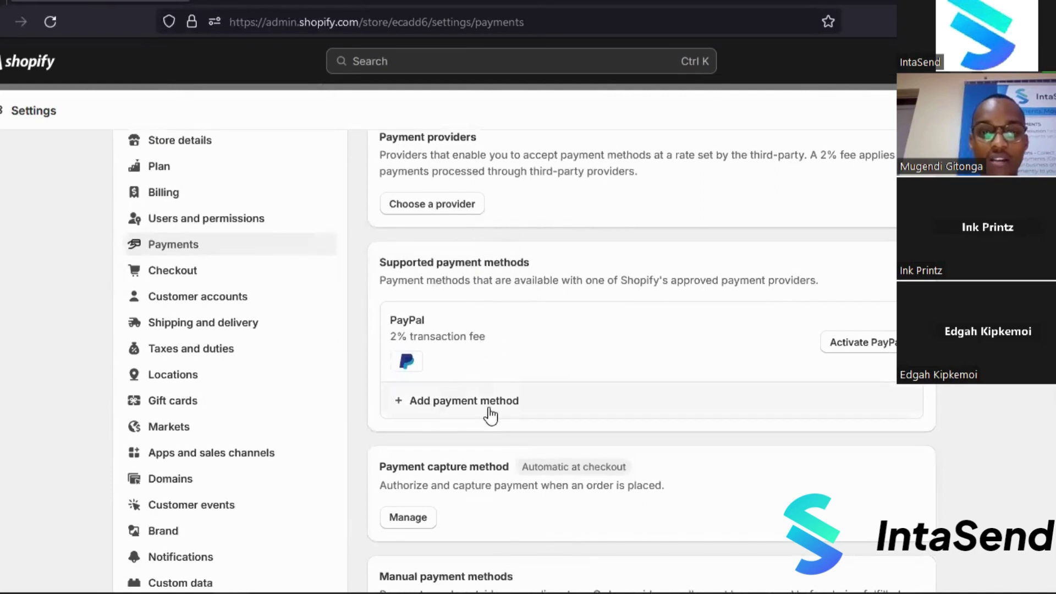
click(433, 408)
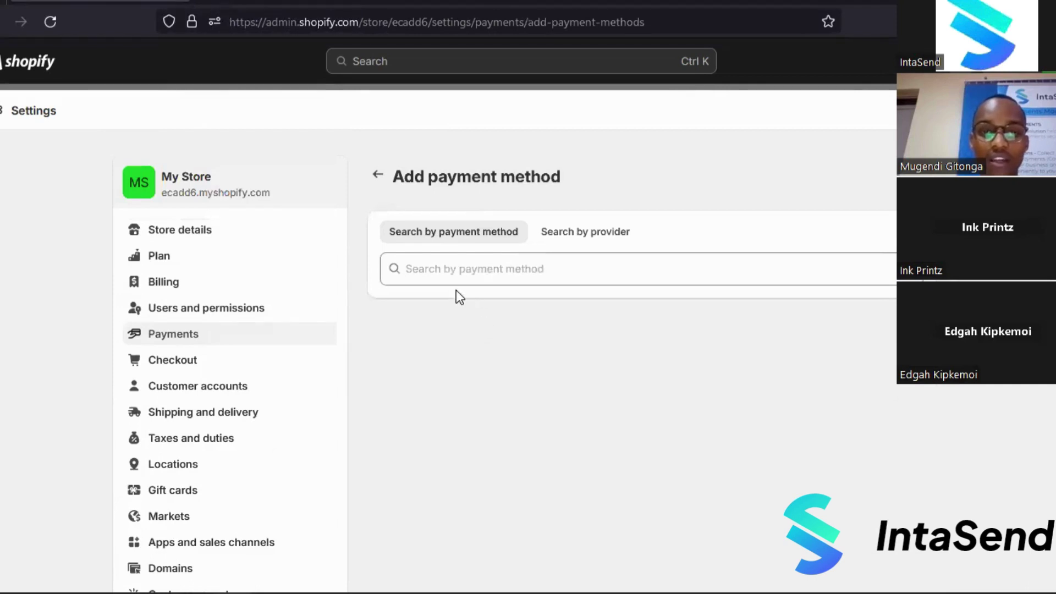
click(438, 272)
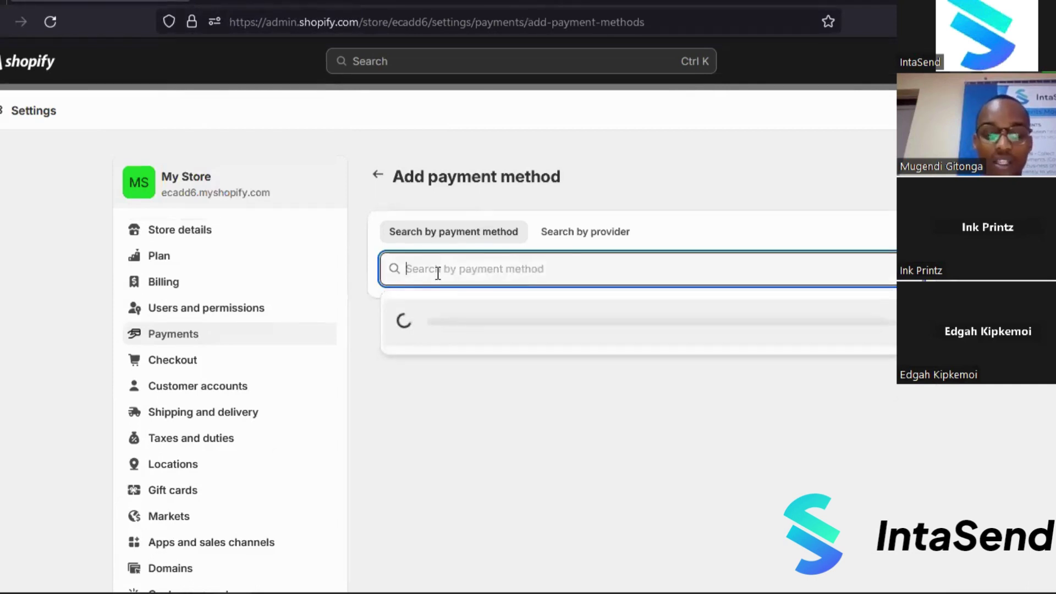
text(intasend)
click(569, 243)
click(481, 268)
text(intasend)
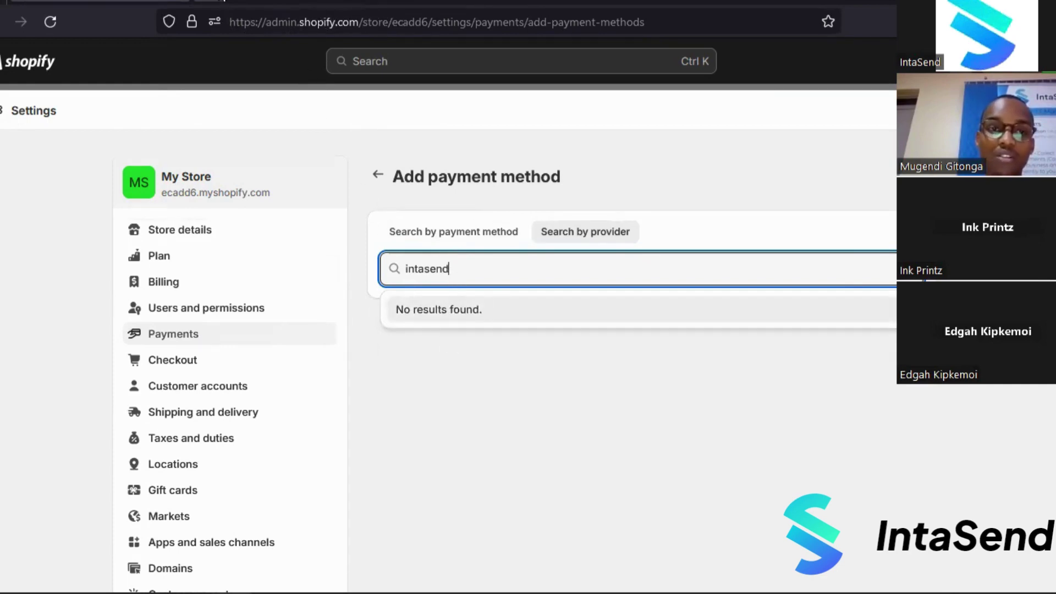
Google 'intasend shopify' in a new tab and open IntaSend's Shopify introduction guide
key(ctrl+t)
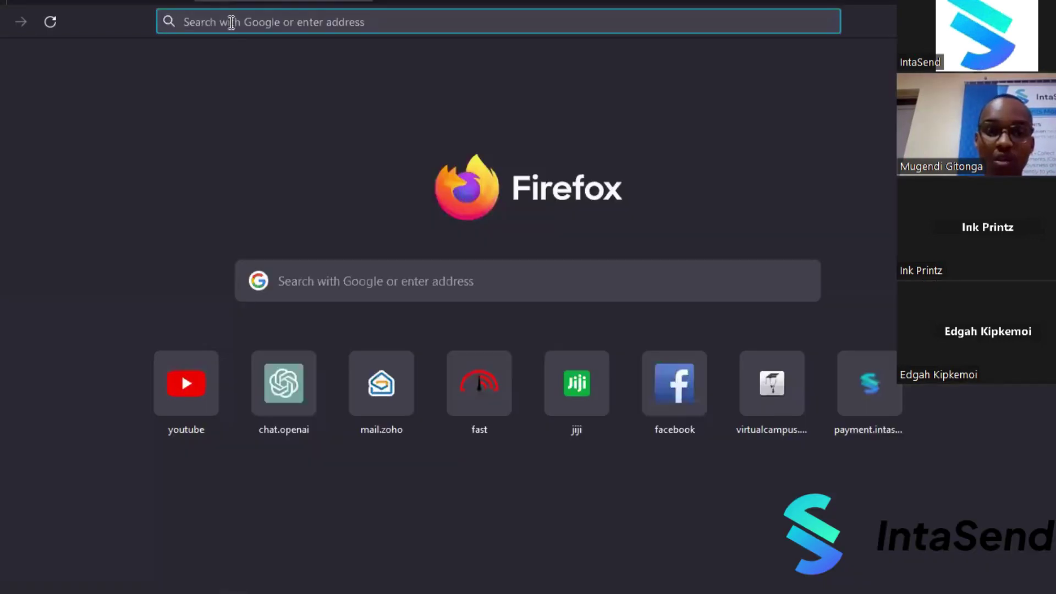
text(intas)
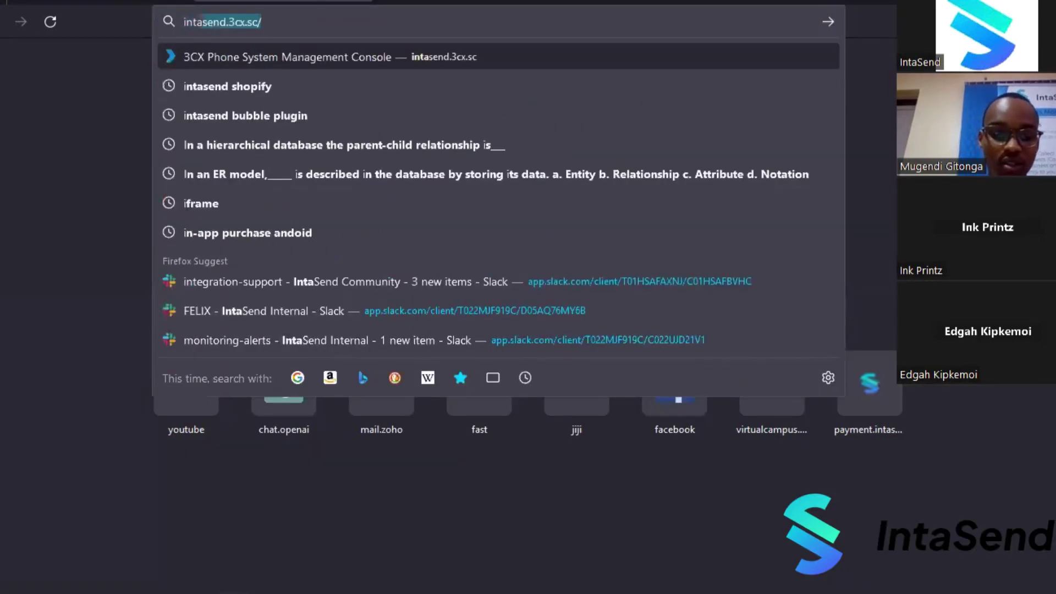
text(end shop)
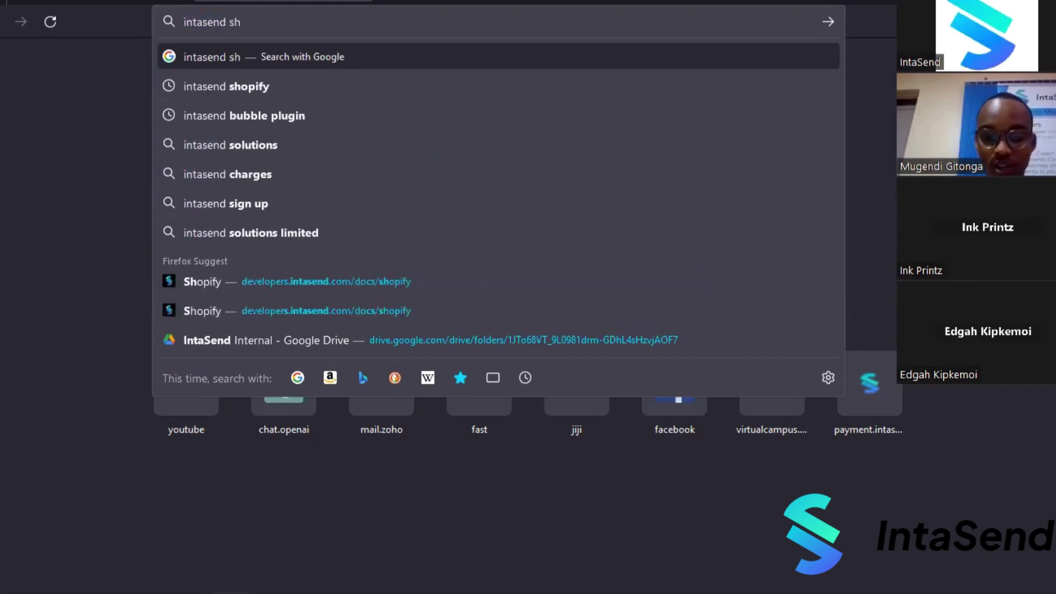
text(ify)
key(Return)
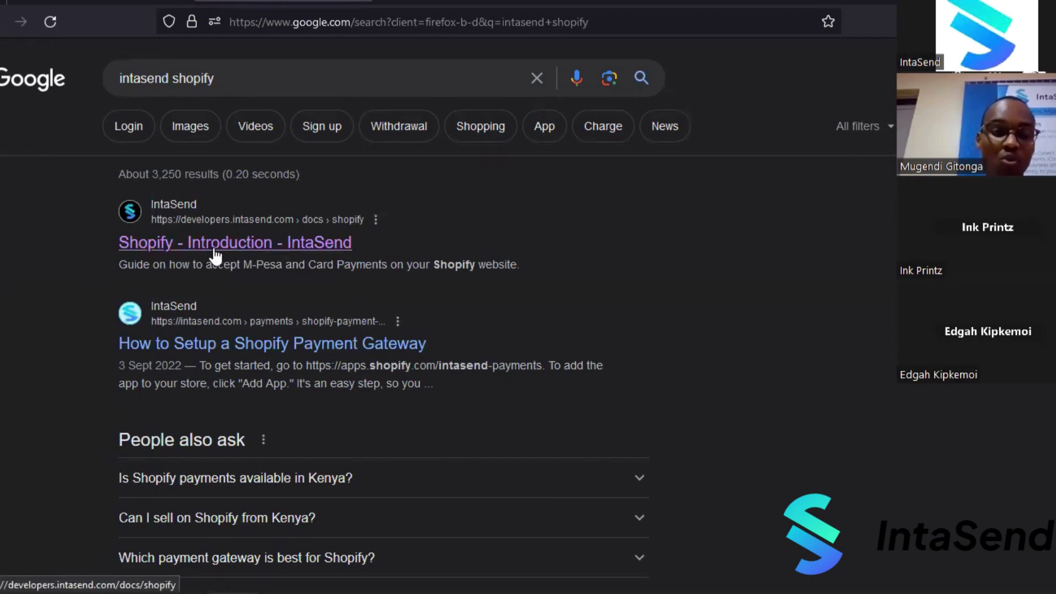
click(214, 251)
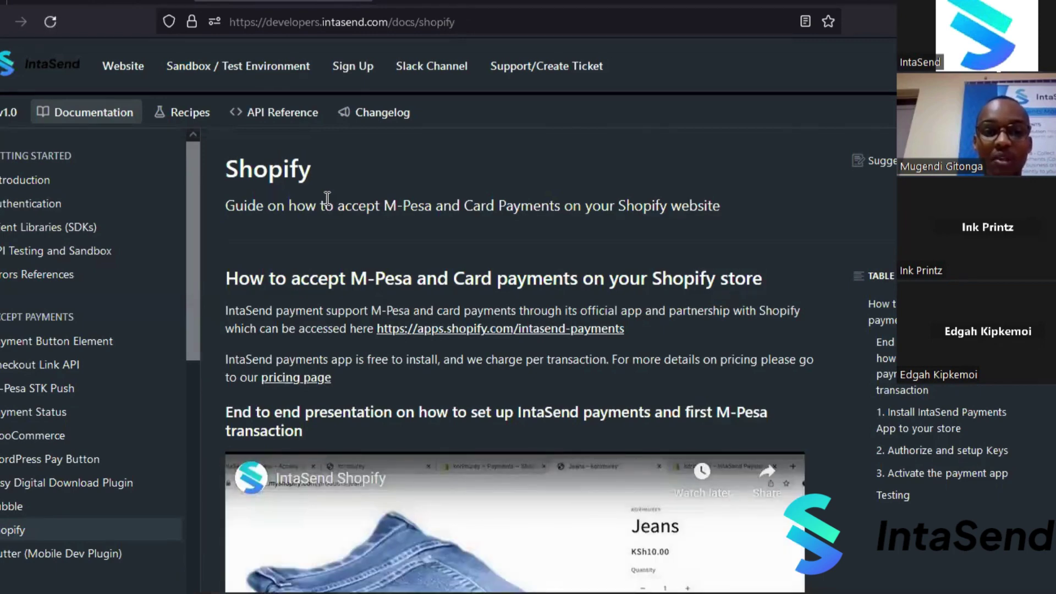
Scroll the IntaSend Shopify guide and briefly play the setup video muted, then pause it
scroll(327, 197, down, 1)
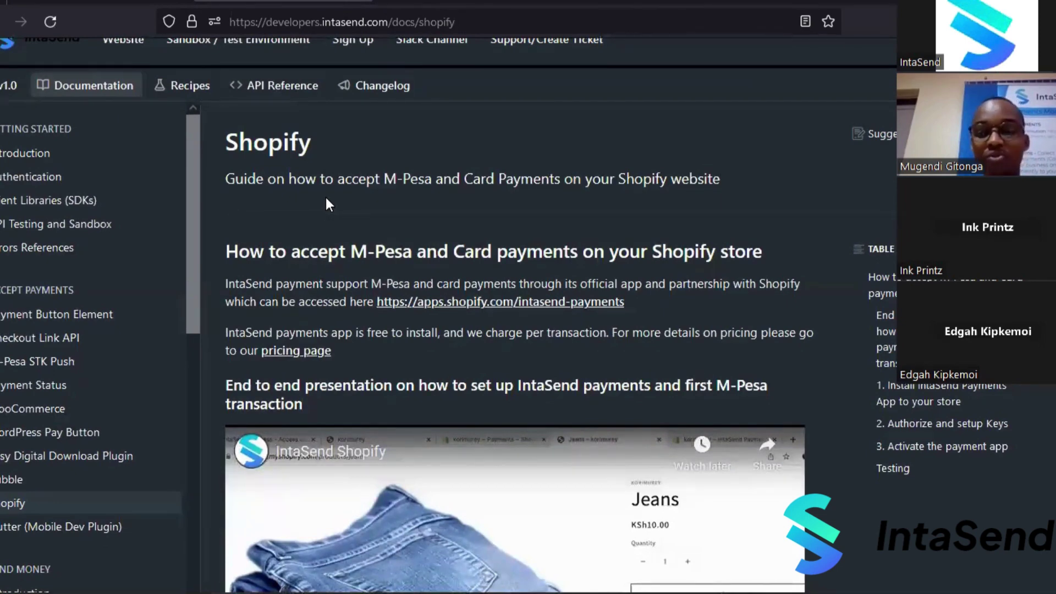
scroll(326, 199, down, 2)
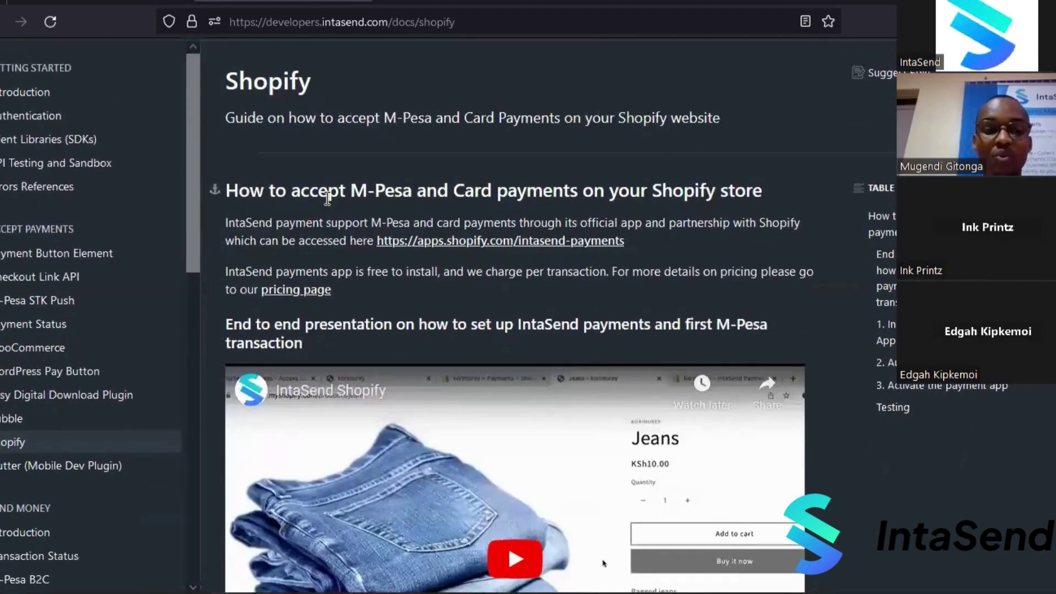
scroll(328, 199, down, 5)
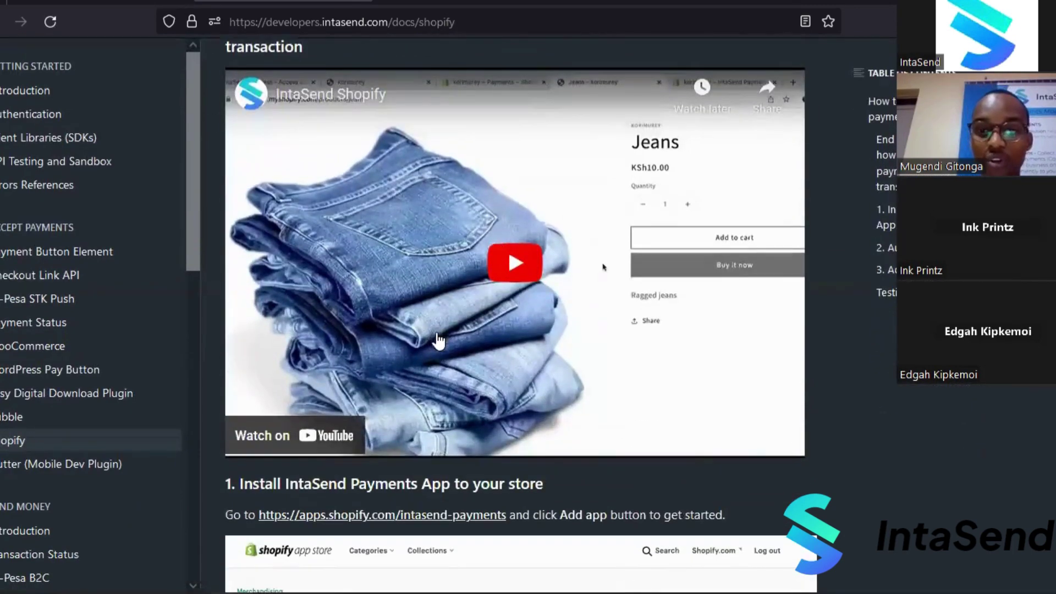
click(520, 259)
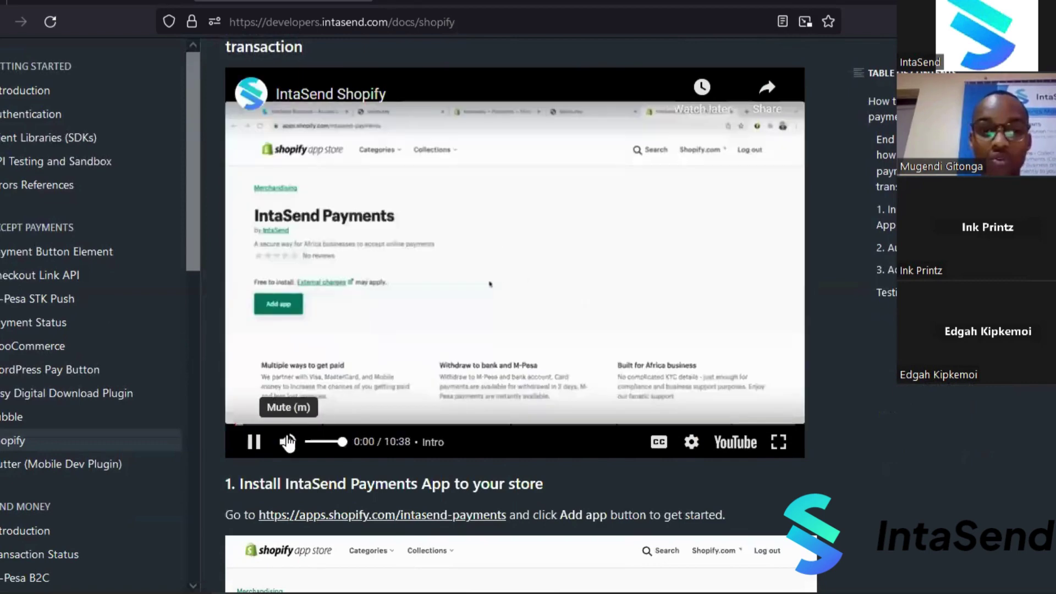
click(287, 442)
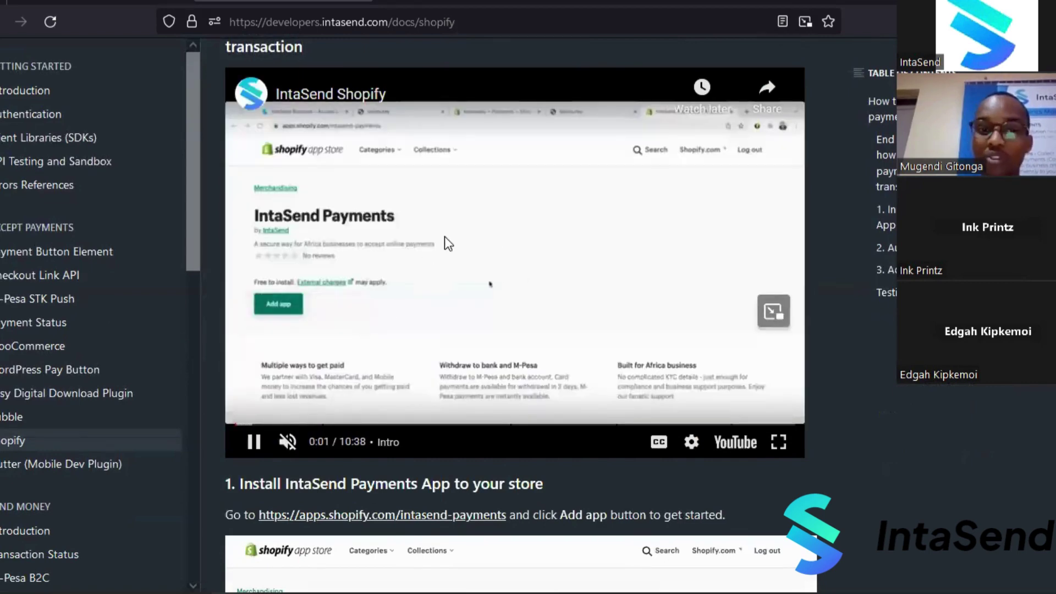
click(254, 442)
Point out the paragraph on IntaSend's Shopify app and open the IntaSend Payments App Store listing
scroll(256, 445, down, 1)
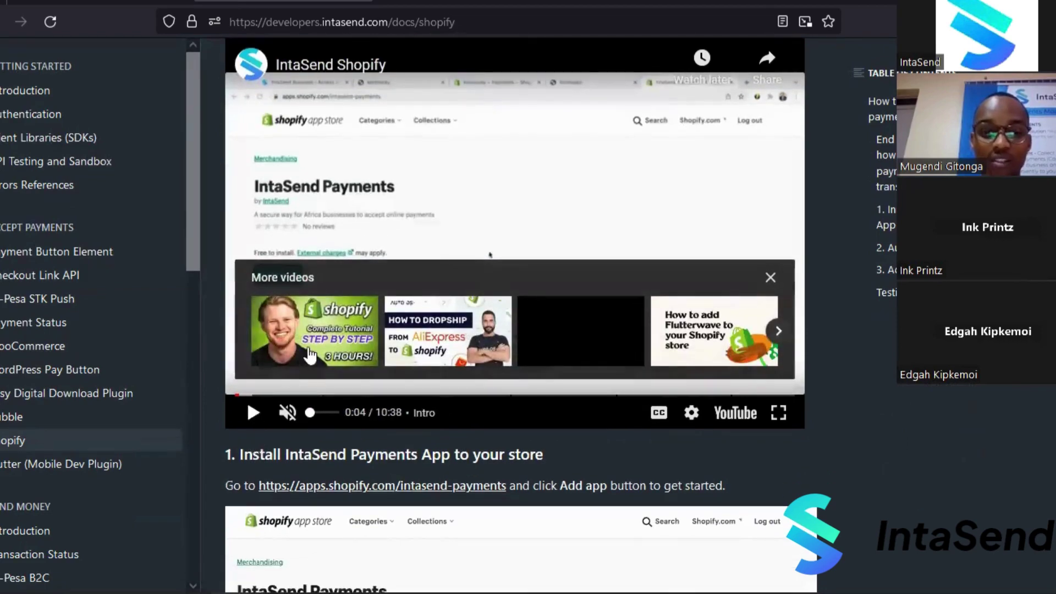
scroll(312, 341, up, 8)
scroll(313, 344, down, 2)
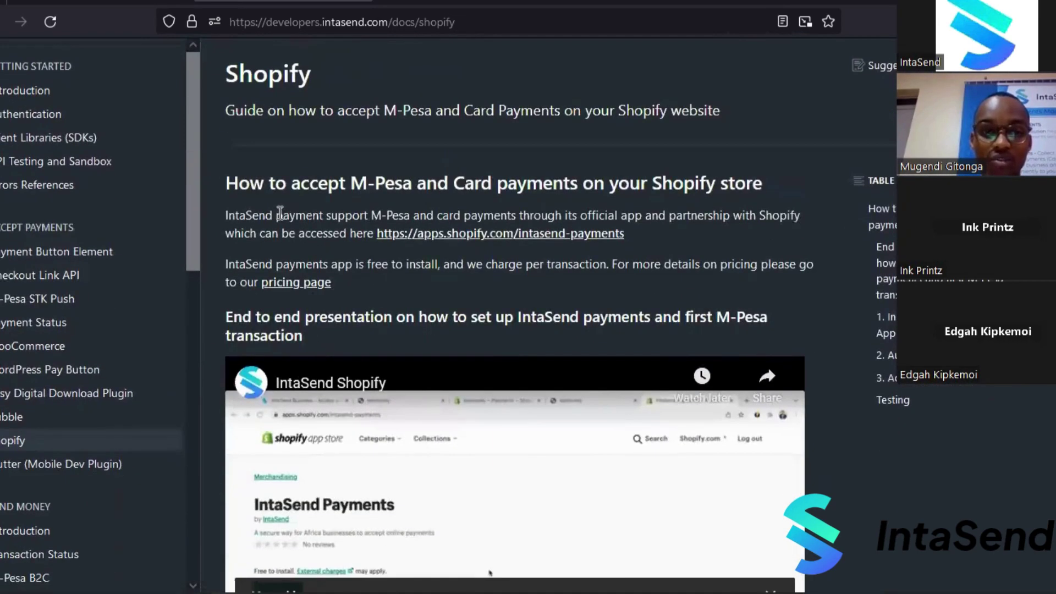
triple_click(262, 216)
double_click(262, 216)
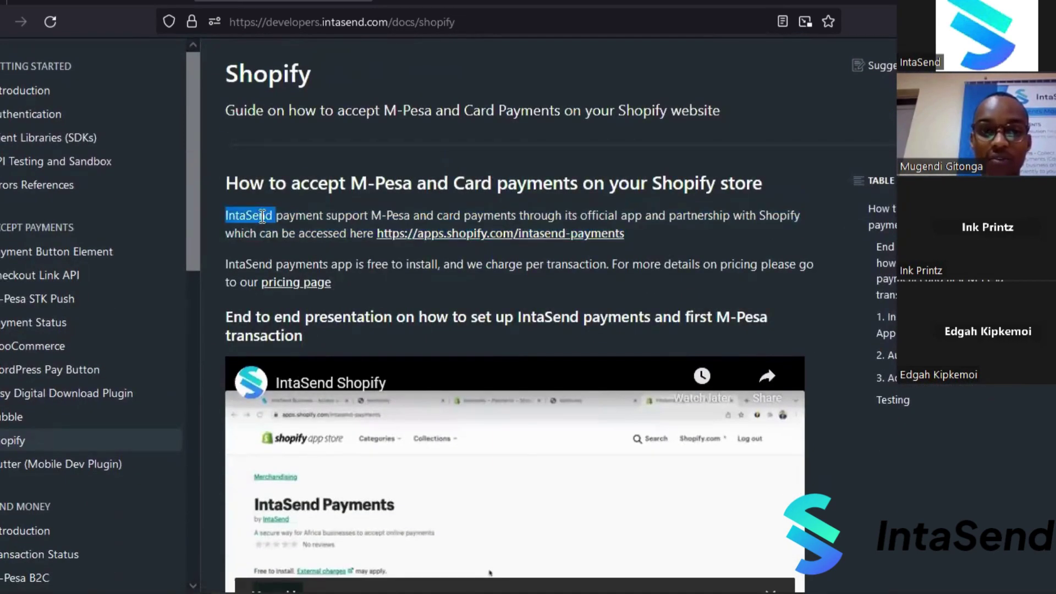
click(394, 260)
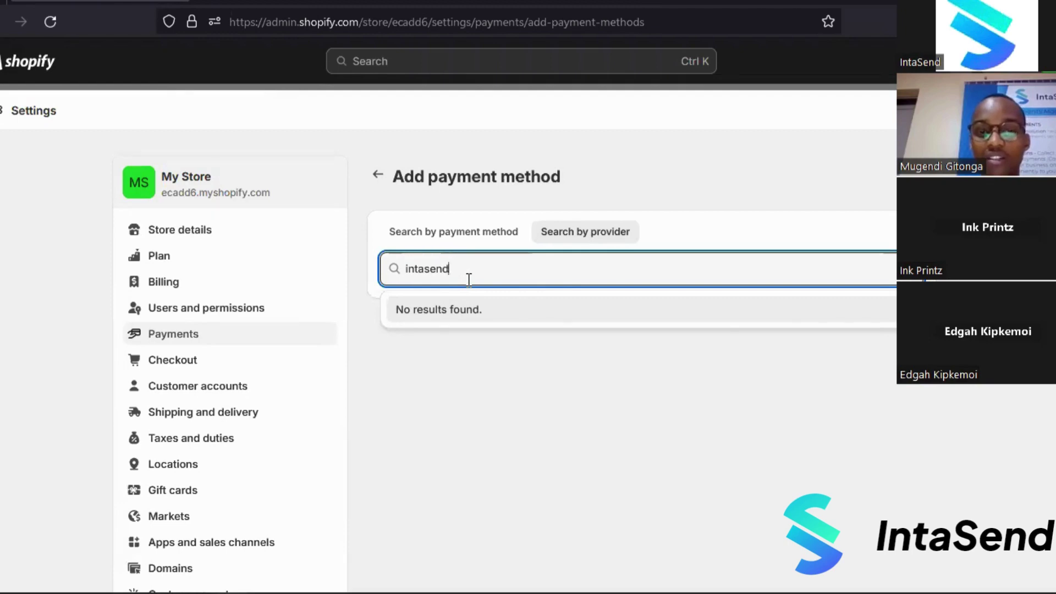
click(286, 1)
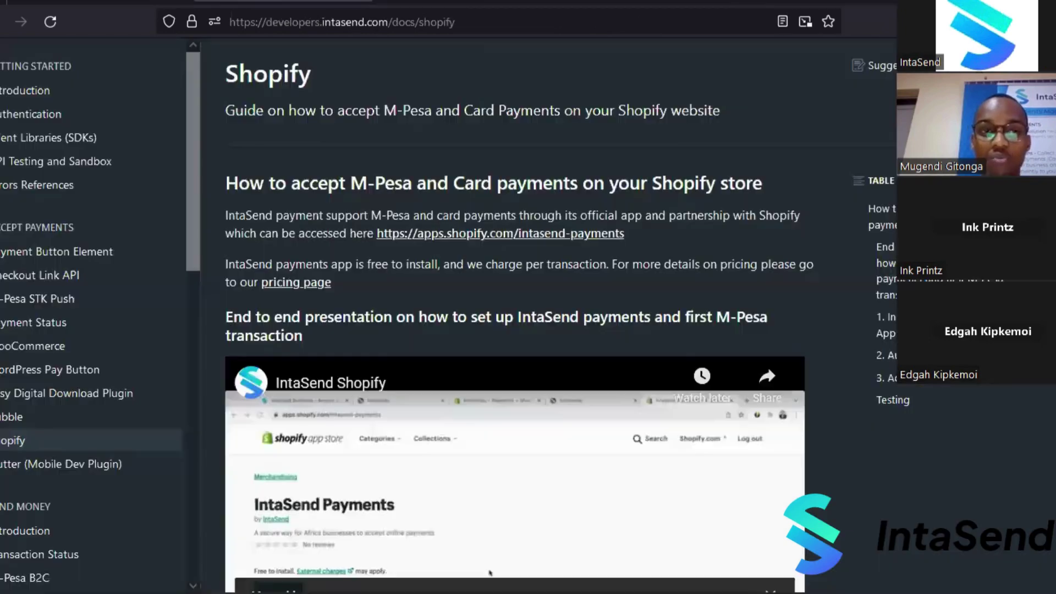
click(490, 240)
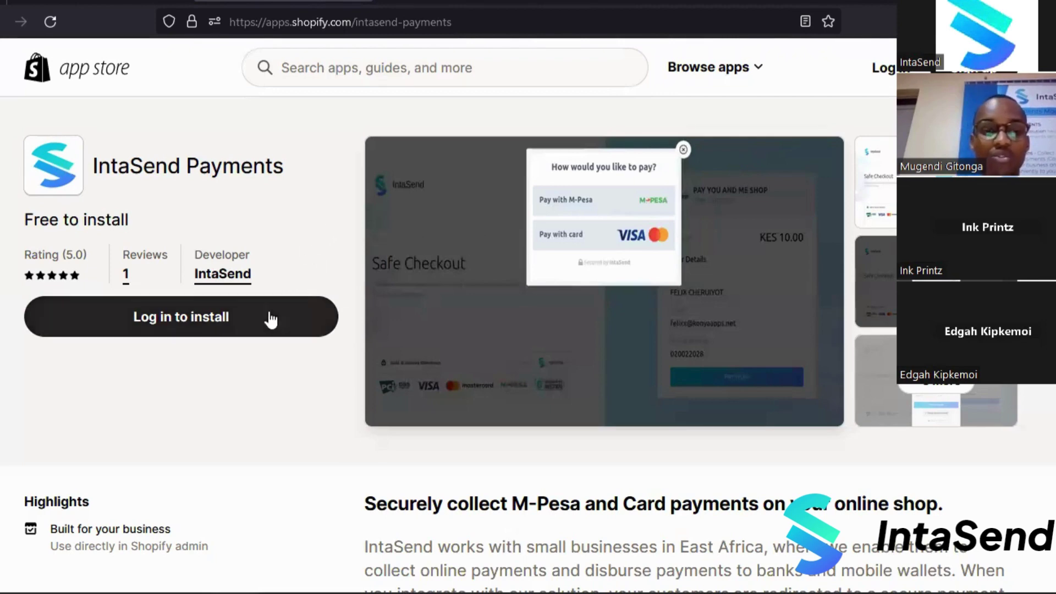
Log in to install IntaSend Payments and continue with the store owner's account
click(200, 325)
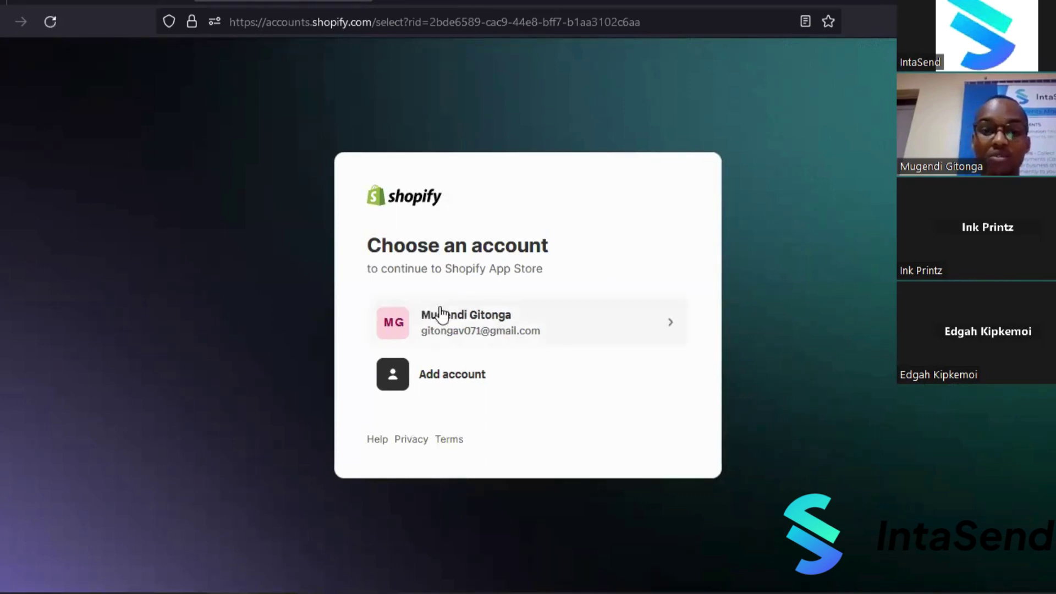
click(471, 323)
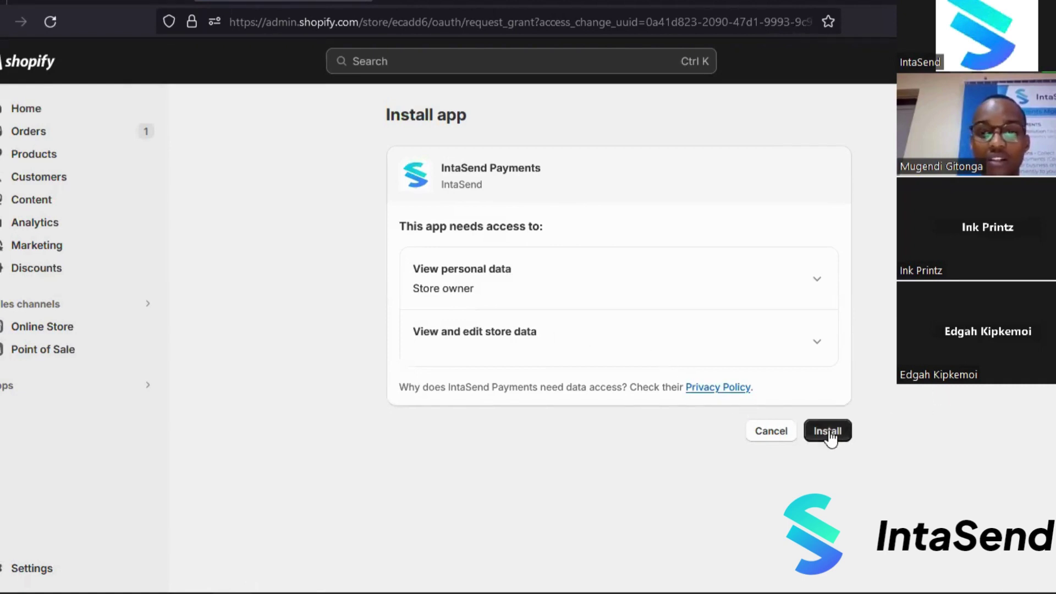
Expand the personal data and store data permissions, then install IntaSend Payments
click(818, 282)
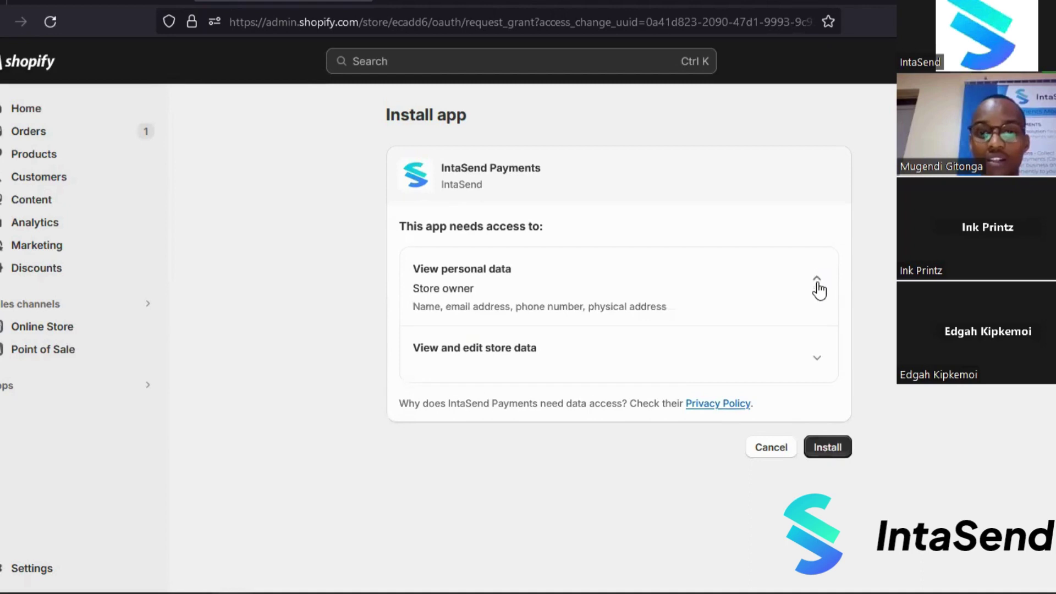
click(819, 364)
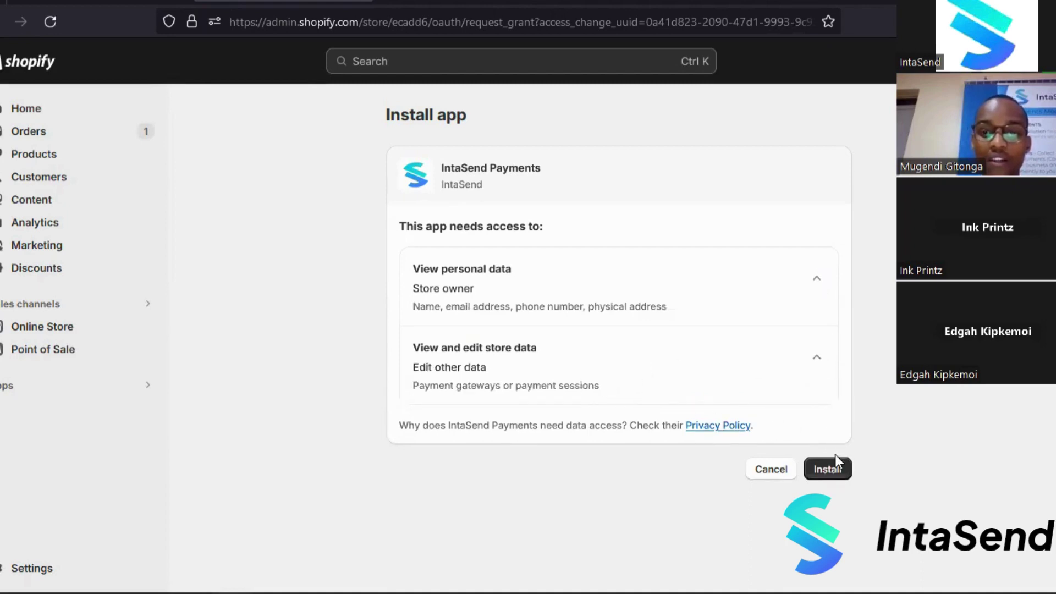
click(827, 469)
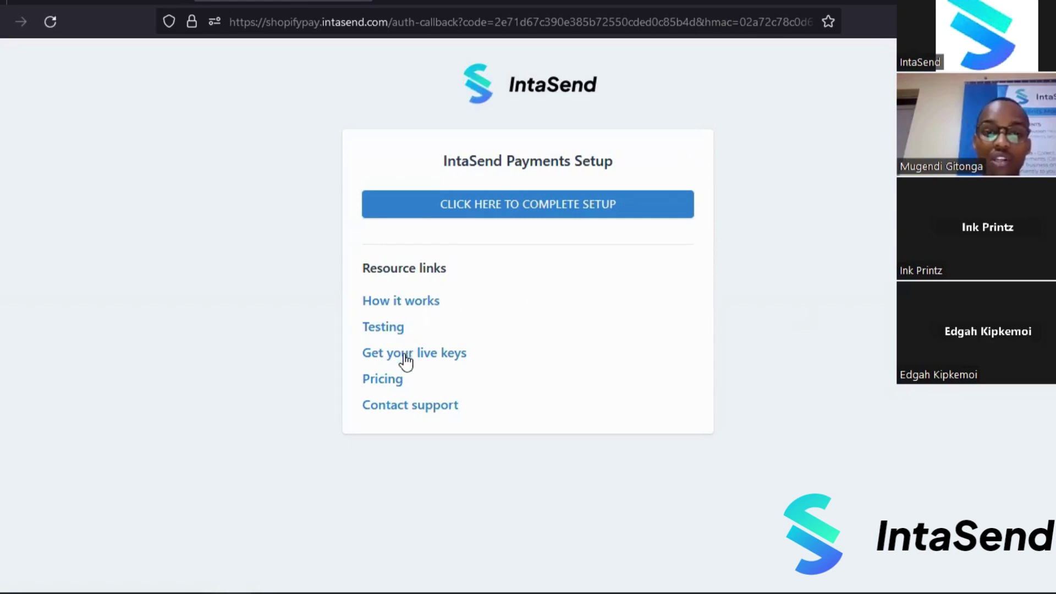
Follow the live API keys link, scroll the business signup form, then return to intasend.com
click(436, 356)
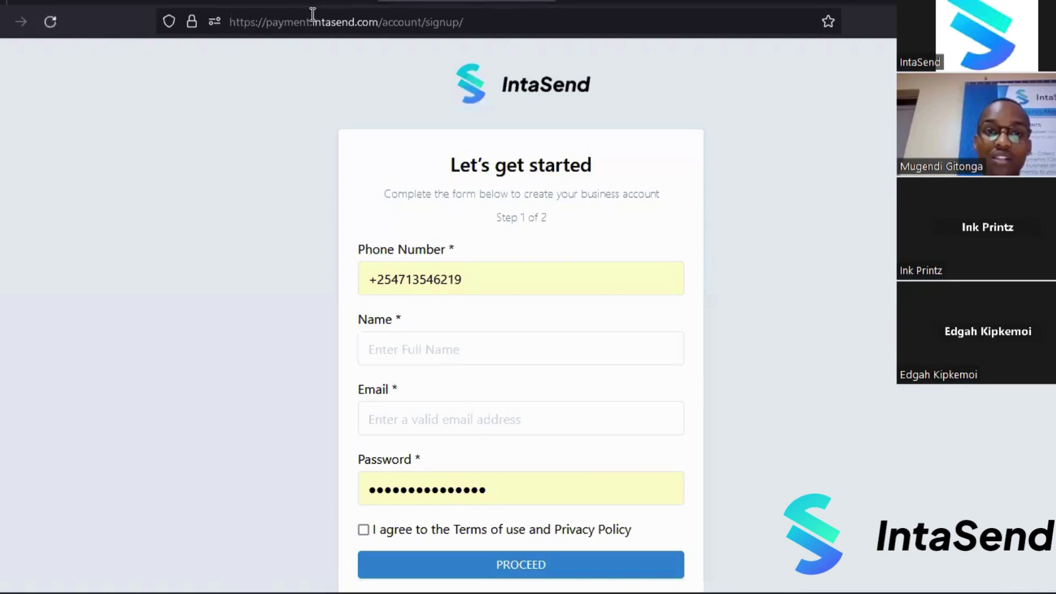
scroll(285, 91, down, 2)
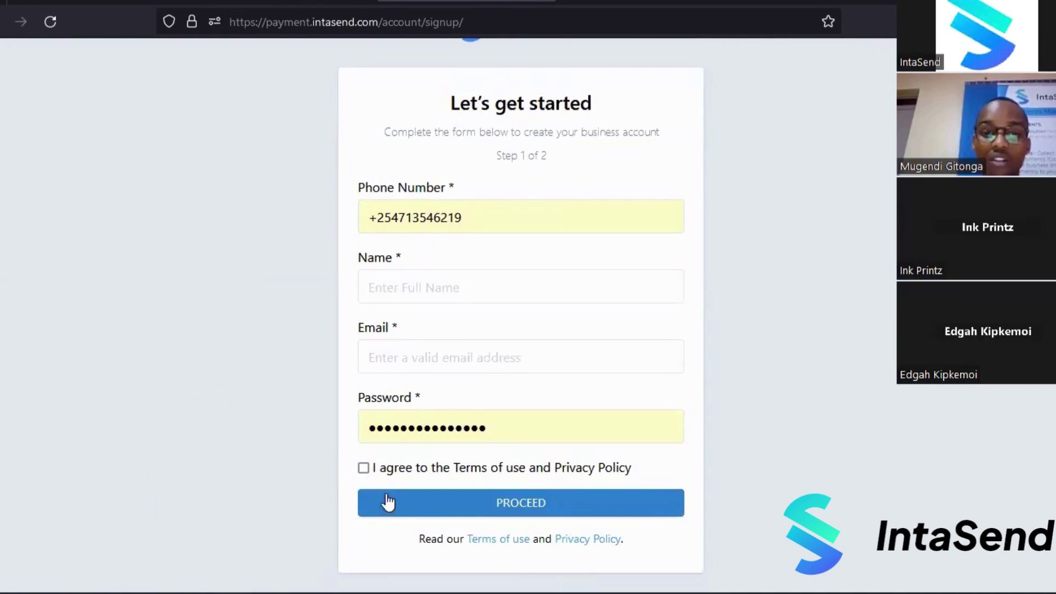
scroll(358, 475, down, 1)
scroll(358, 476, up, 2)
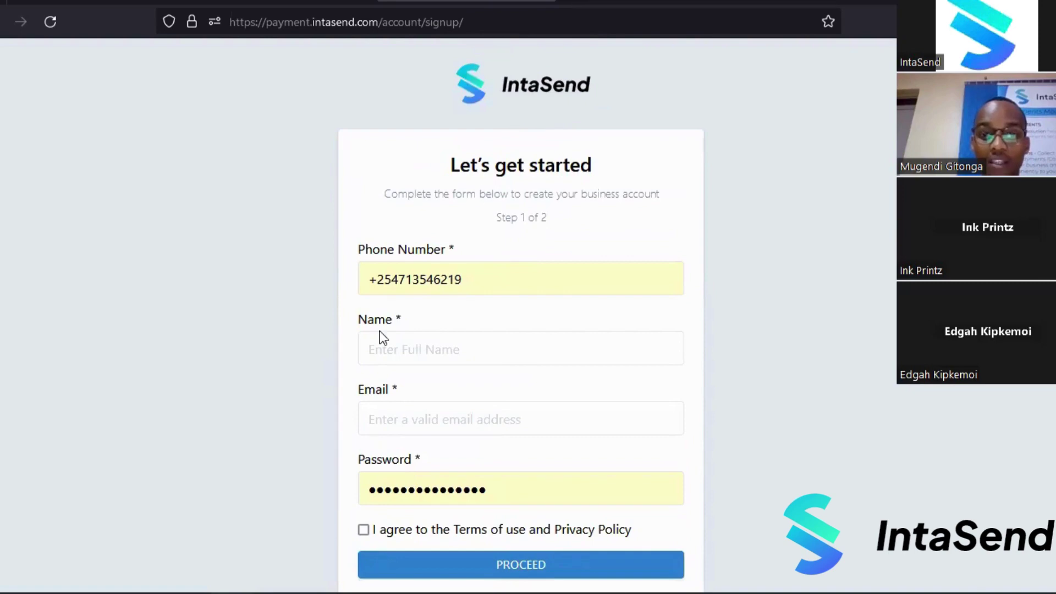
scroll(453, 295, down, 1)
scroll(452, 295, down, 2)
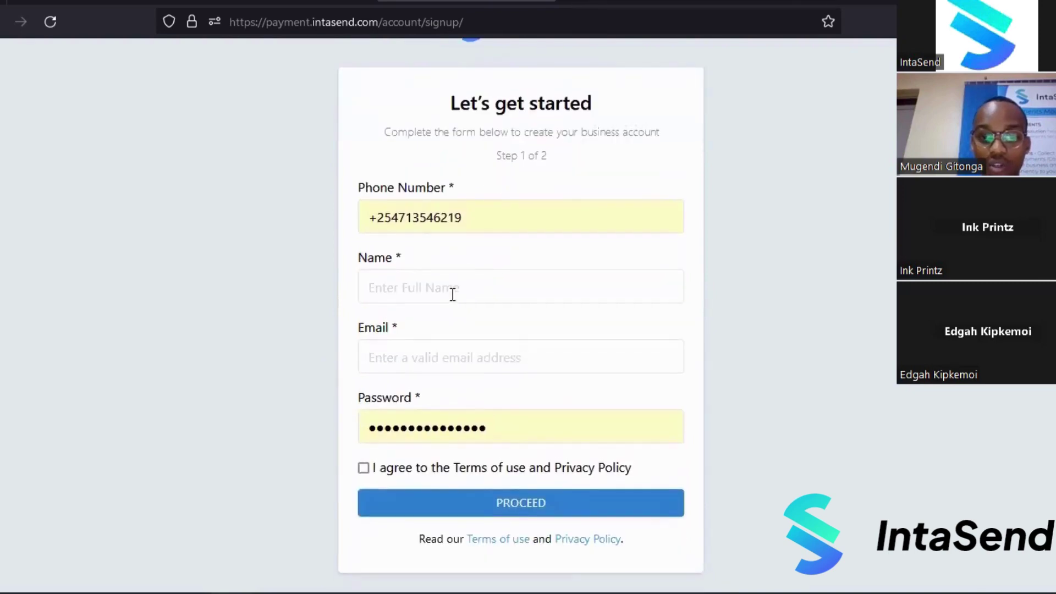
scroll(452, 295, up, 3)
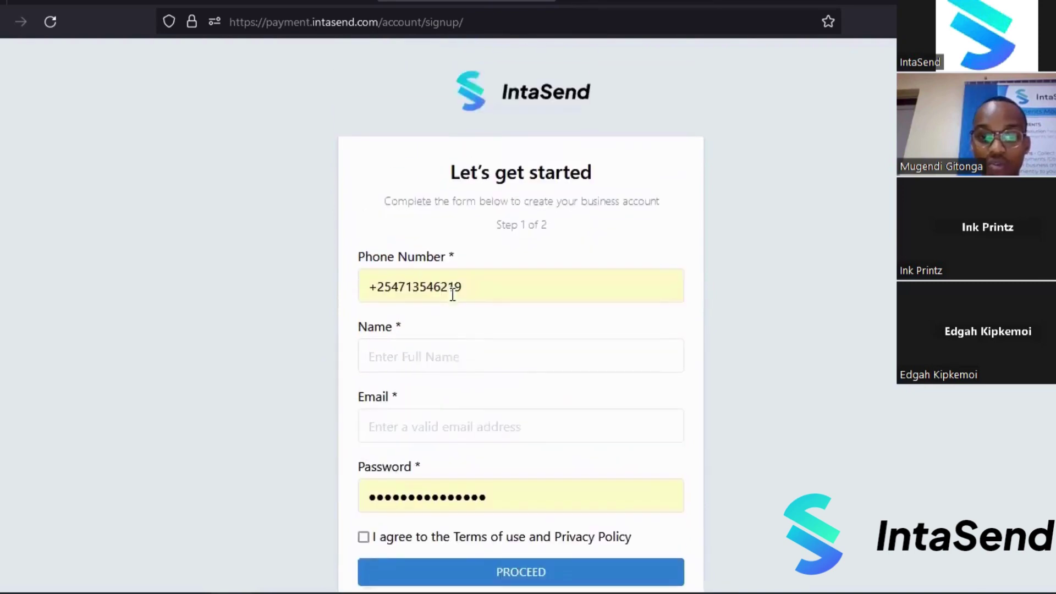
click(541, 101)
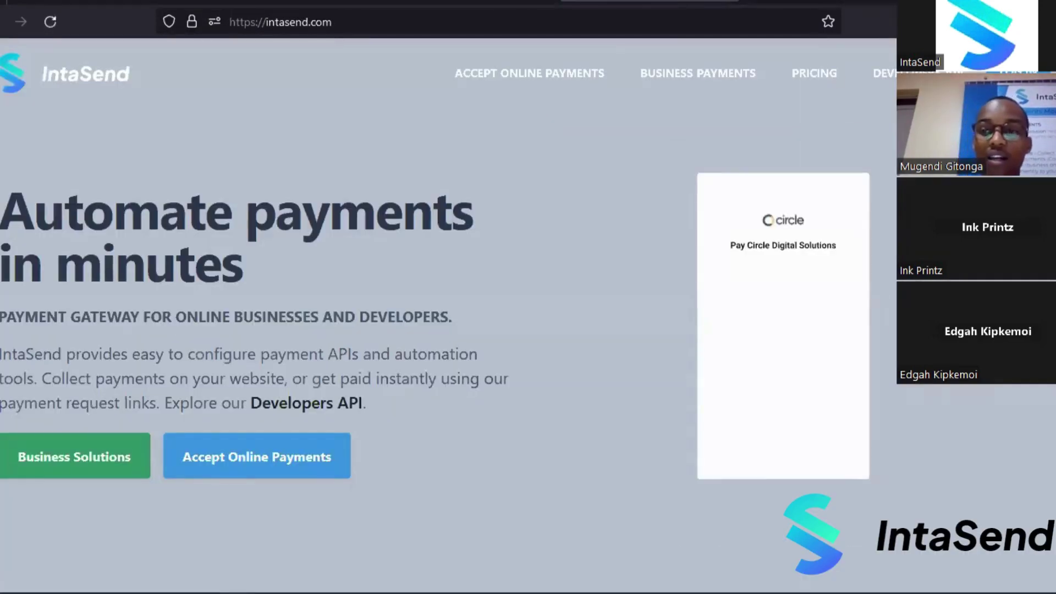
Log in to IntaSend with phone and password, passing the robot check and entering the texted token
click(1019, 73)
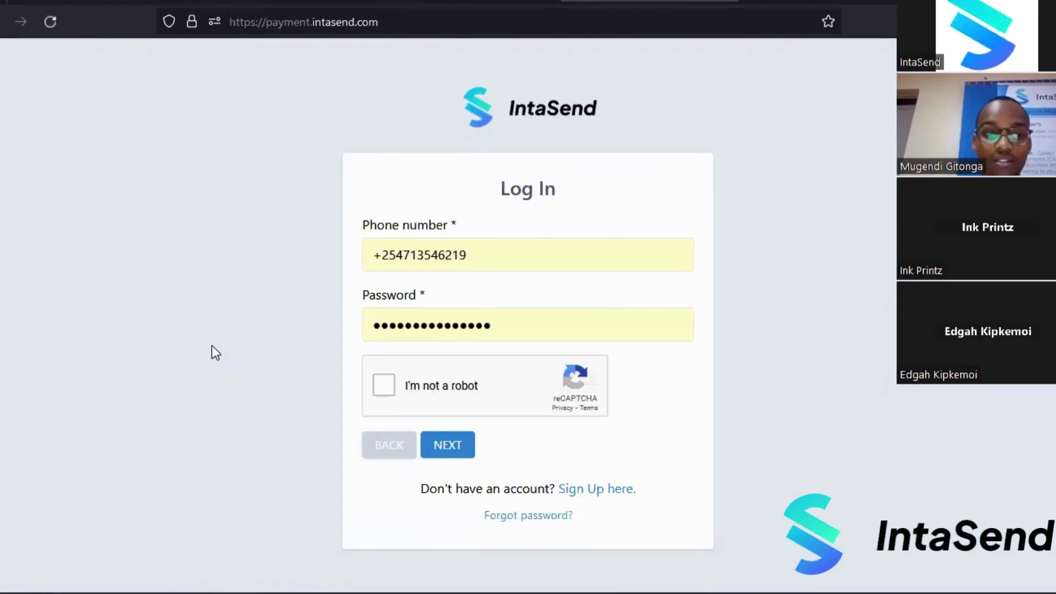
click(385, 386)
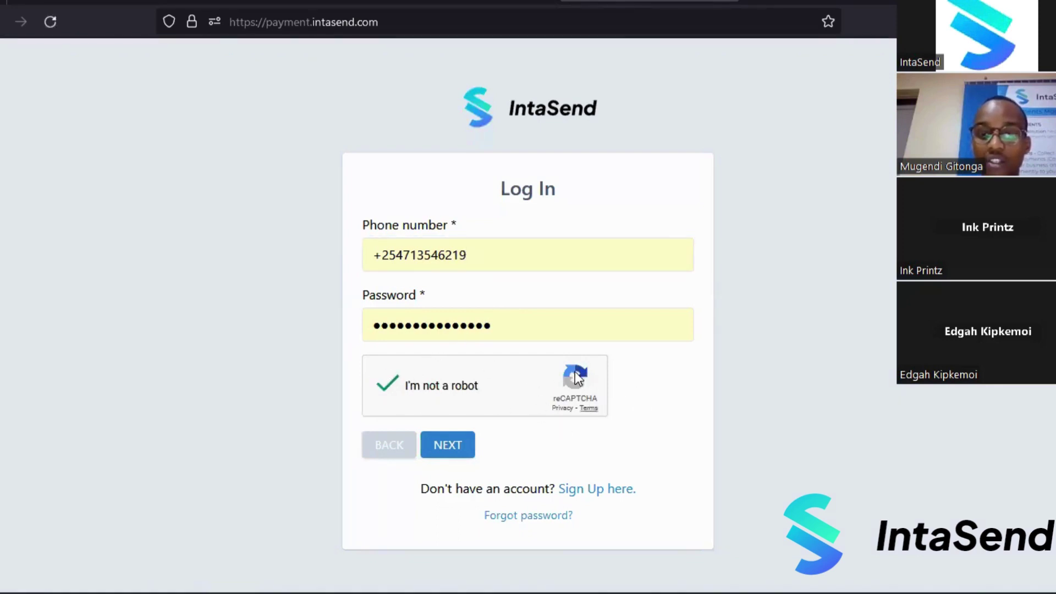
click(448, 450)
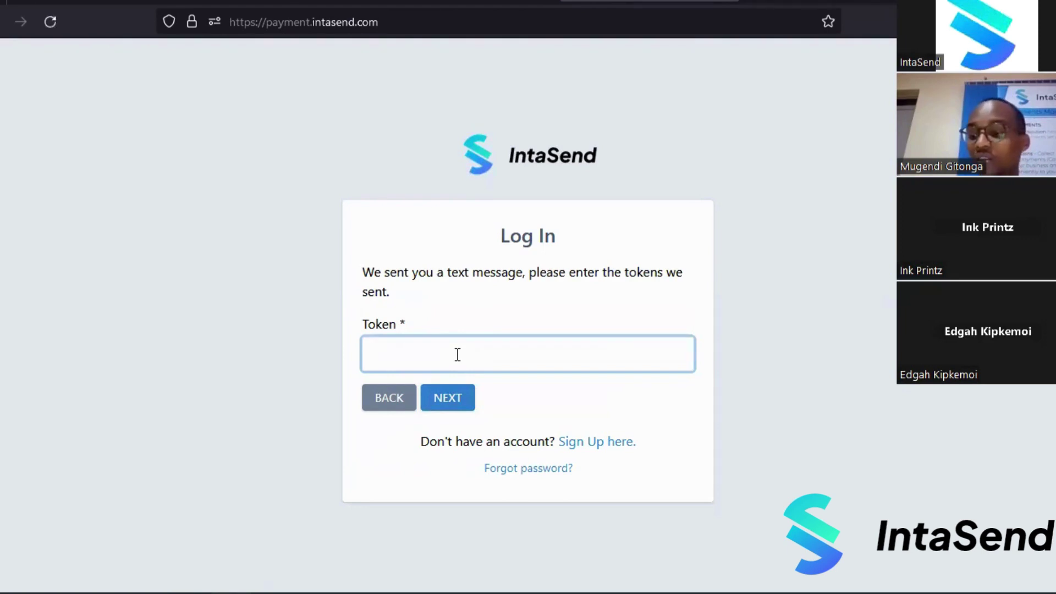
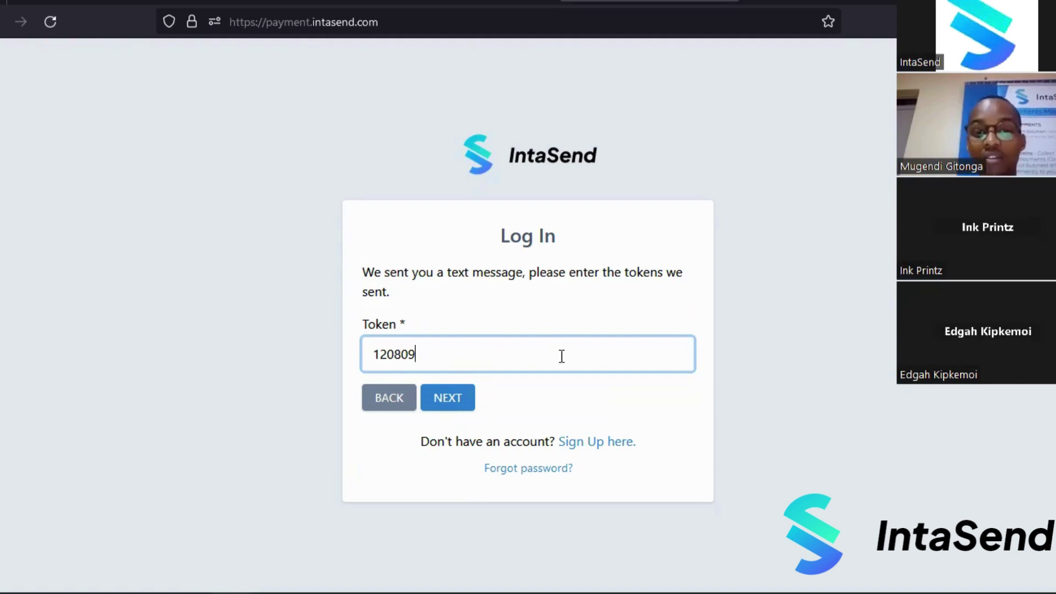
click(466, 397)
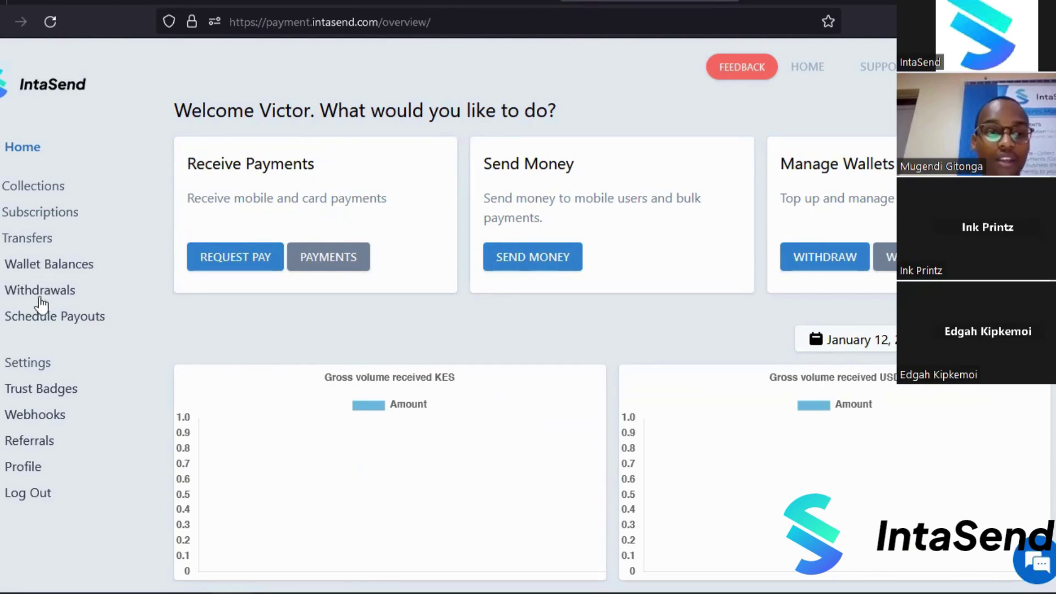
Open IntaSend's Settings and scroll through the Flat Valley Solutions business profile
click(23, 366)
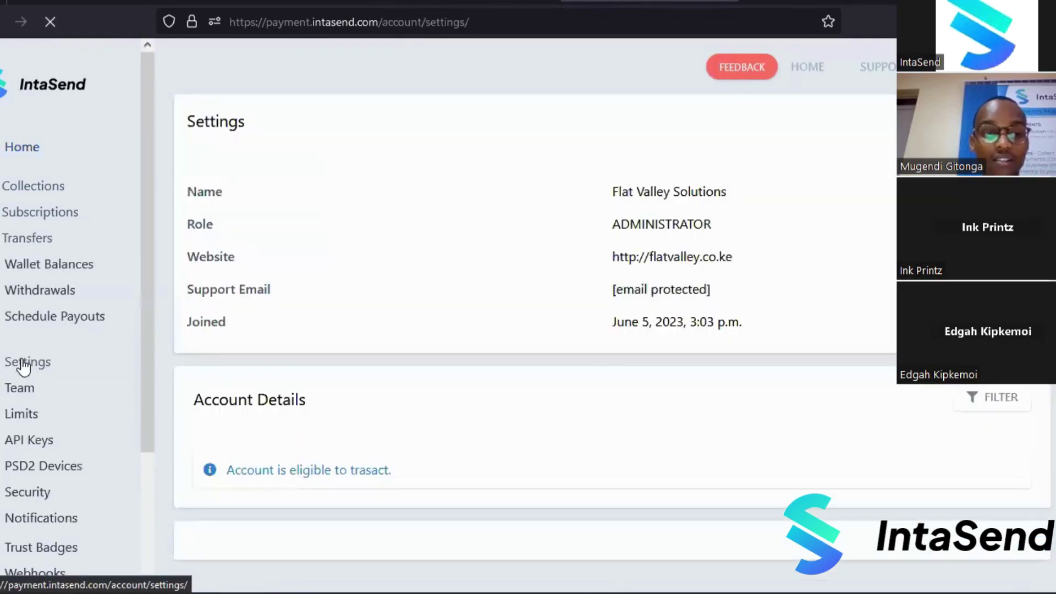
scroll(23, 366, down, 2)
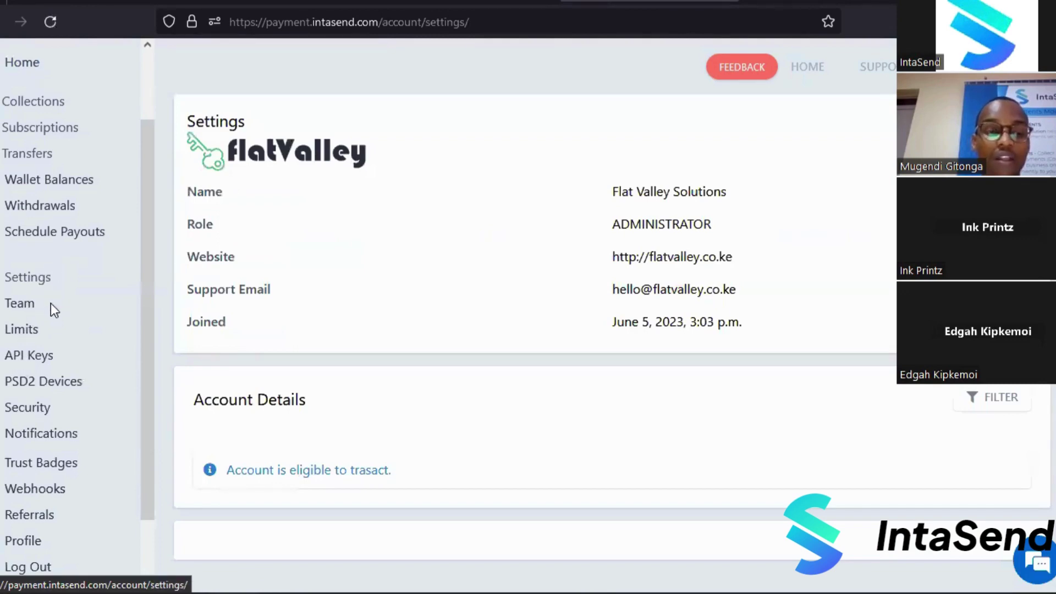
Open the API Keys page and highlight its API Keys, Publishable Key and secret token headings
click(30, 363)
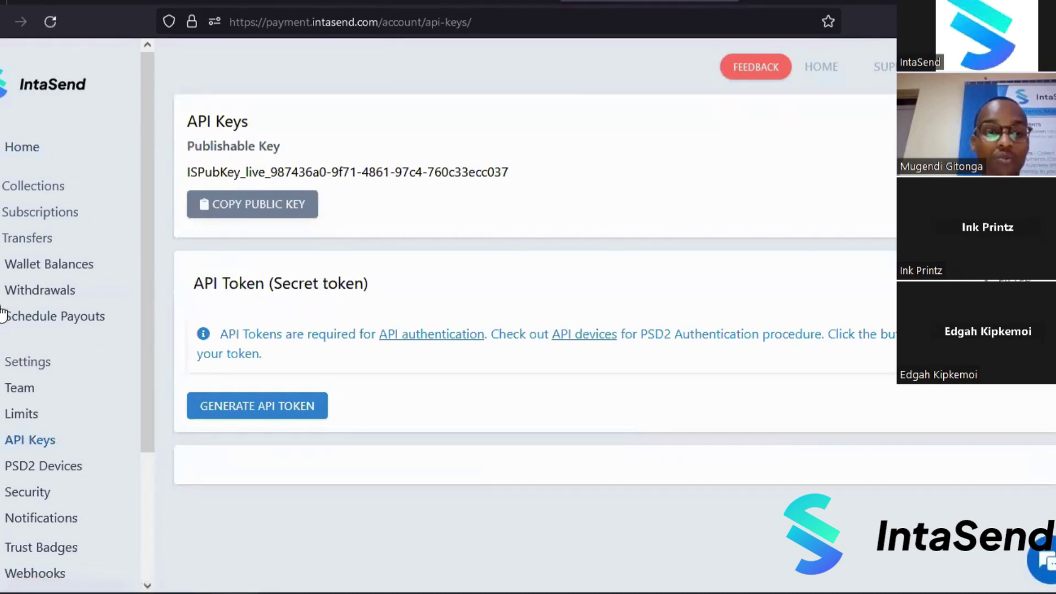
double_click(230, 124)
double_click(236, 145)
shift+click(285, 144)
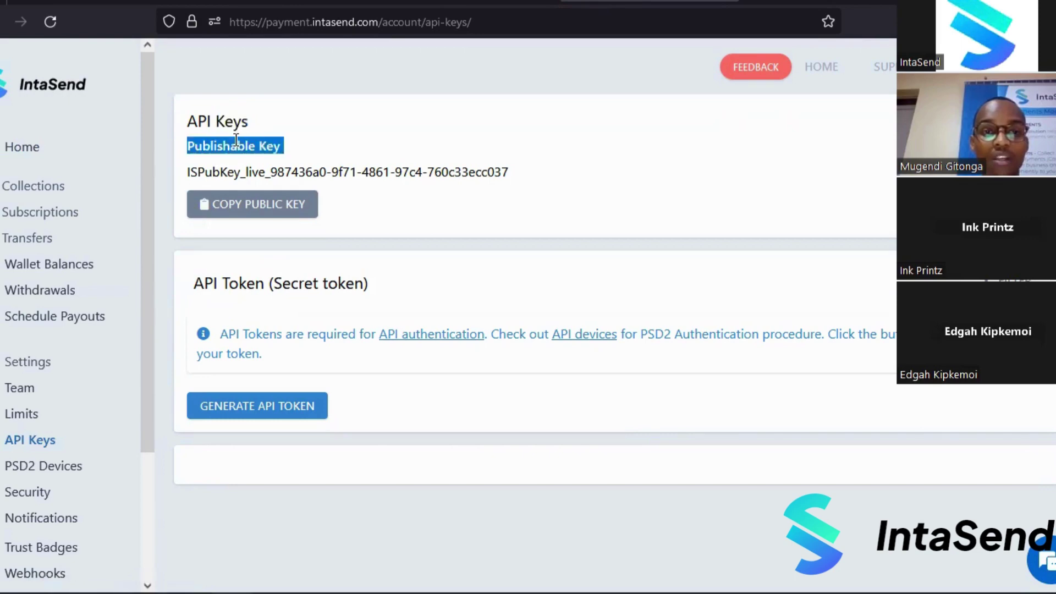
triple_click(245, 281)
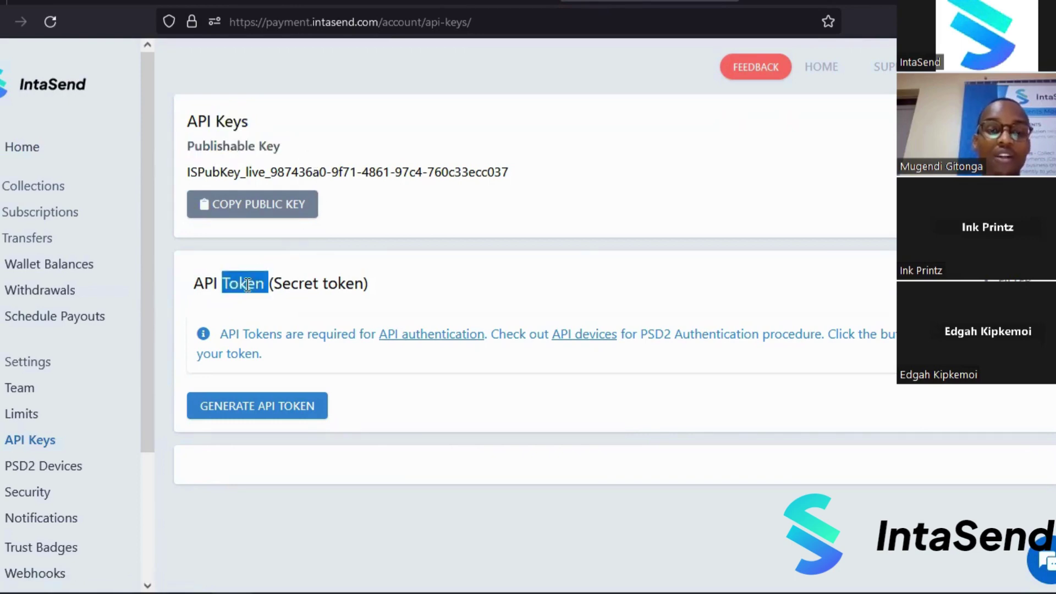
click(417, 288)
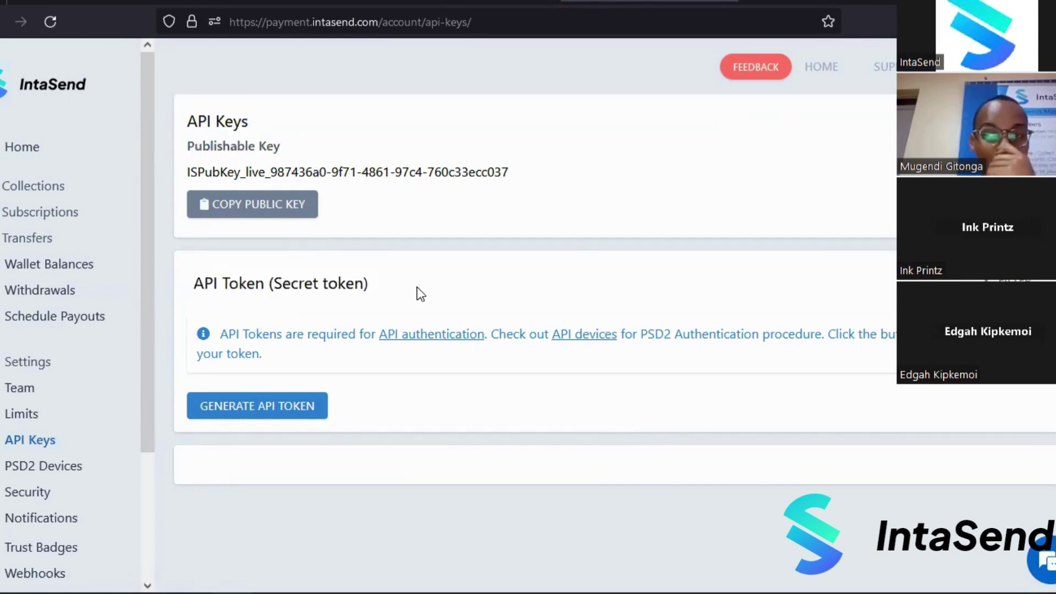
Highlight the whole live publishable key to point it out
double_click(332, 177)
click(324, 167)
triple_click(324, 167)
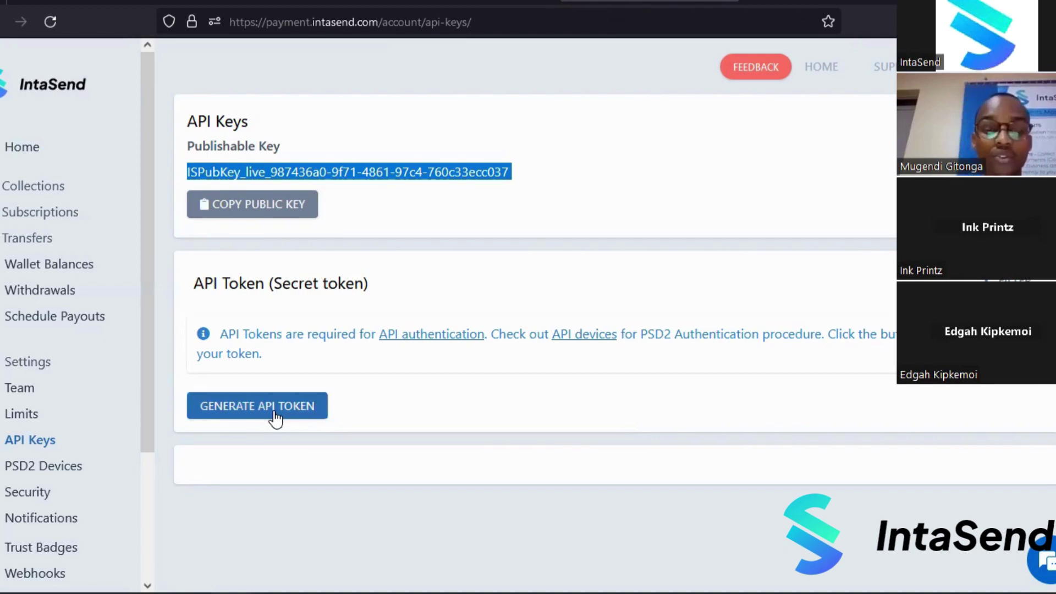
click(391, 379)
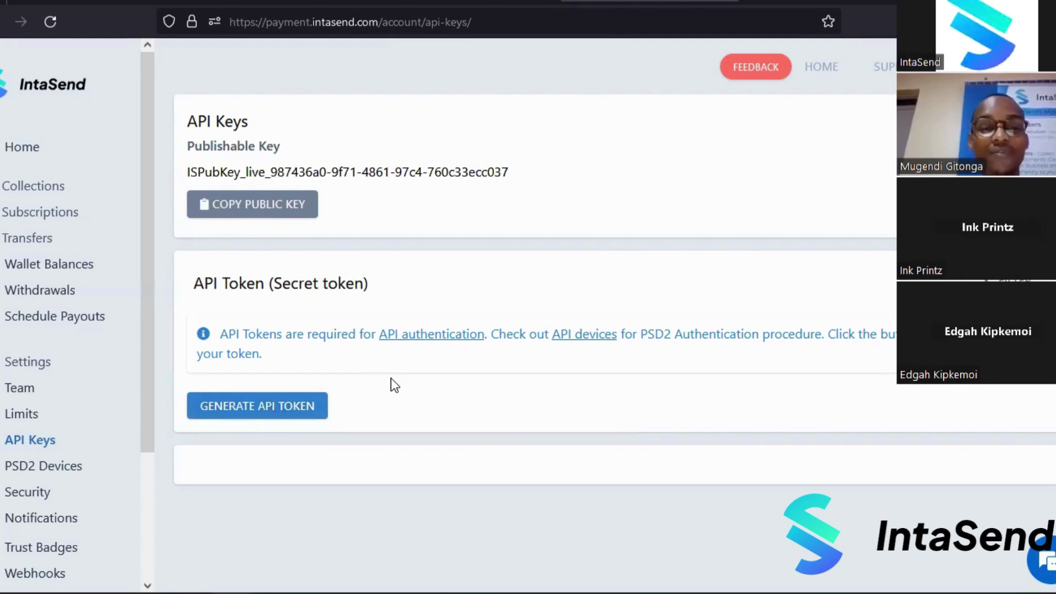
Generate a live secret API token and highlight the start of it
click(273, 409)
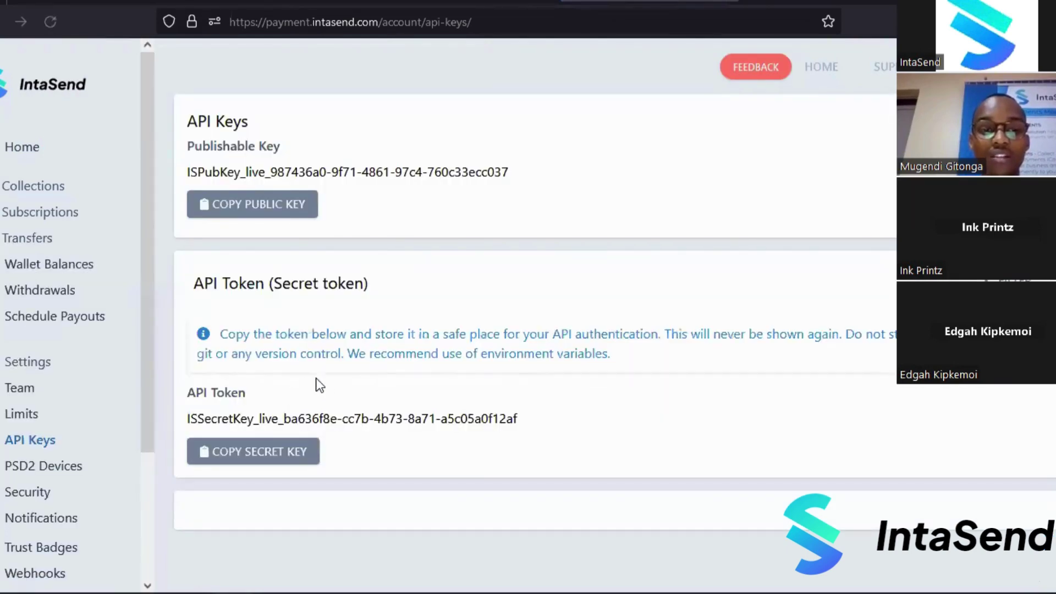
drag(326, 172, 329, 172)
double_click(298, 418)
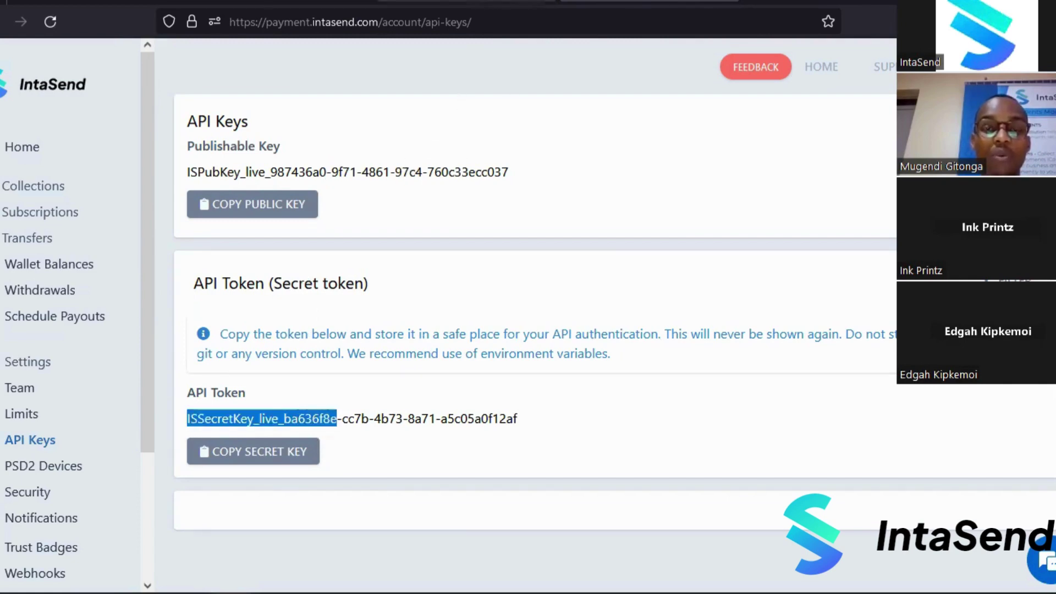
Close the leftover signup tab and go back to the IntaSend Payments Setup page
click(476, 1)
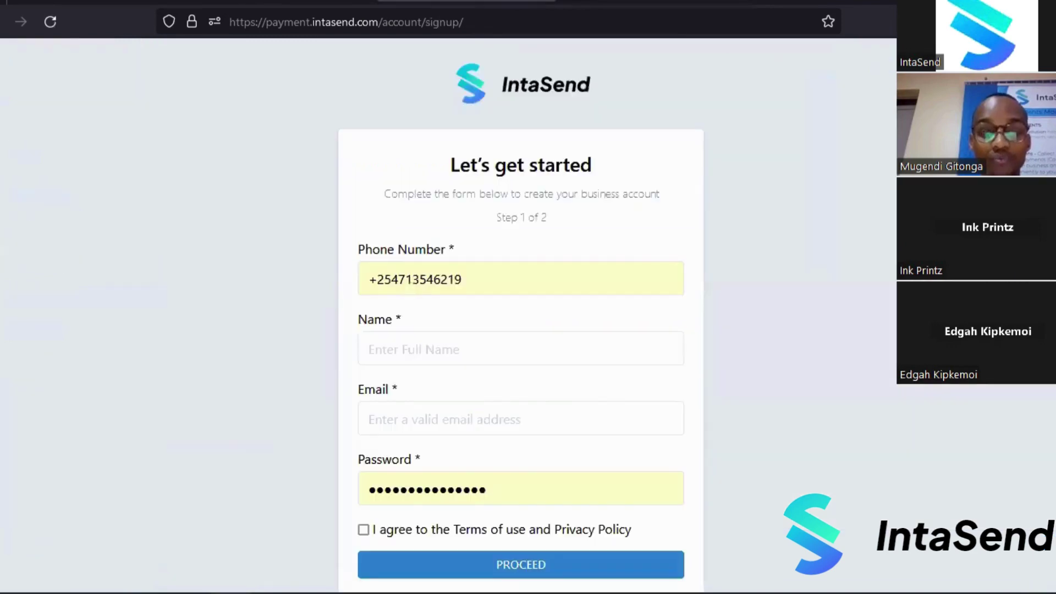
click(542, 1)
click(303, 1)
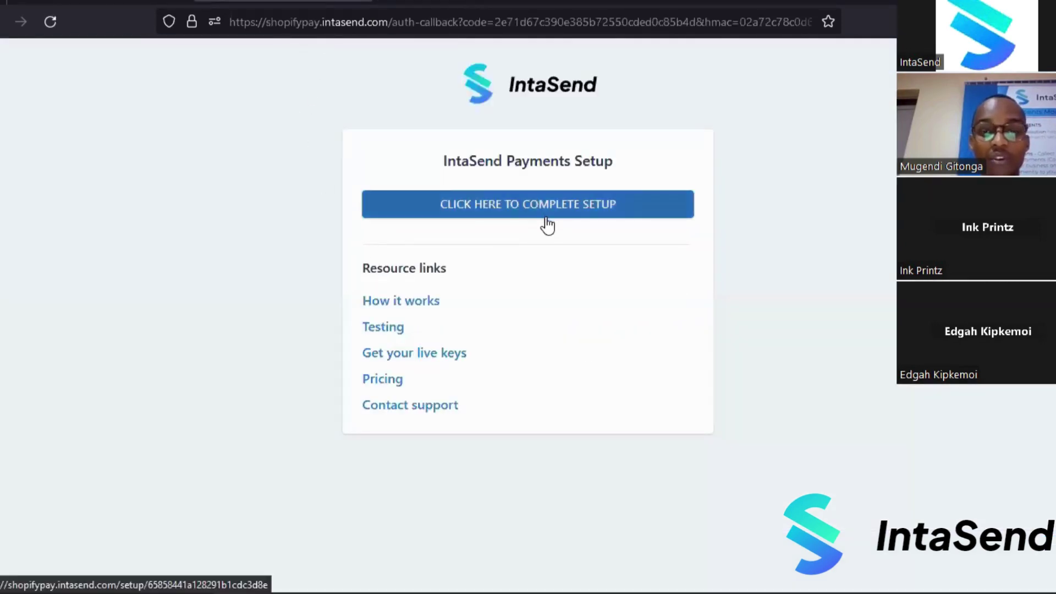
Replace the Public Key field's contents with the IntaSend publishable key from the API keys page
click(493, 202)
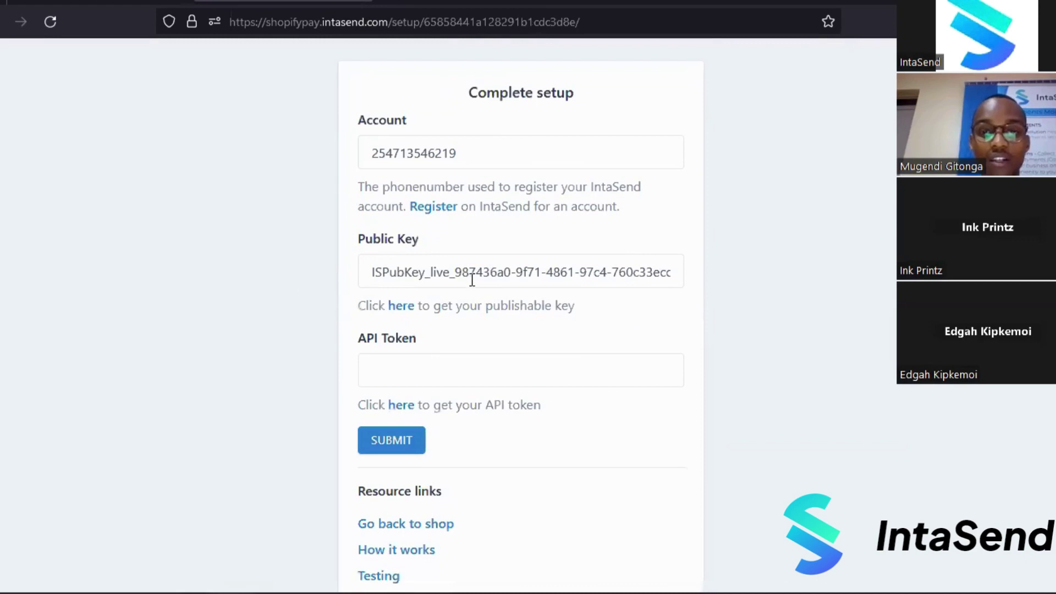
double_click(474, 276)
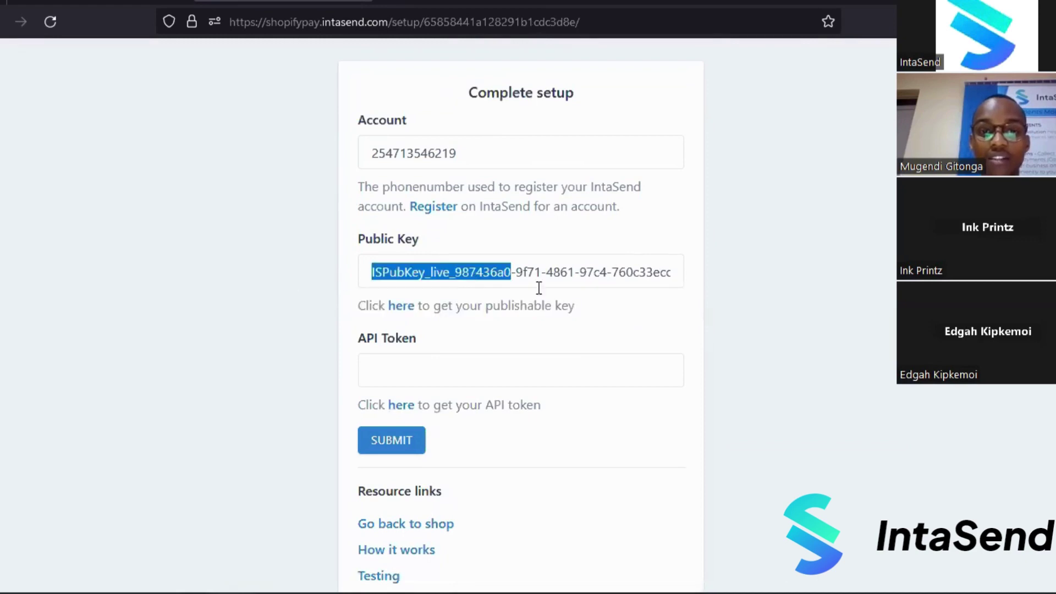
double_click(615, 270)
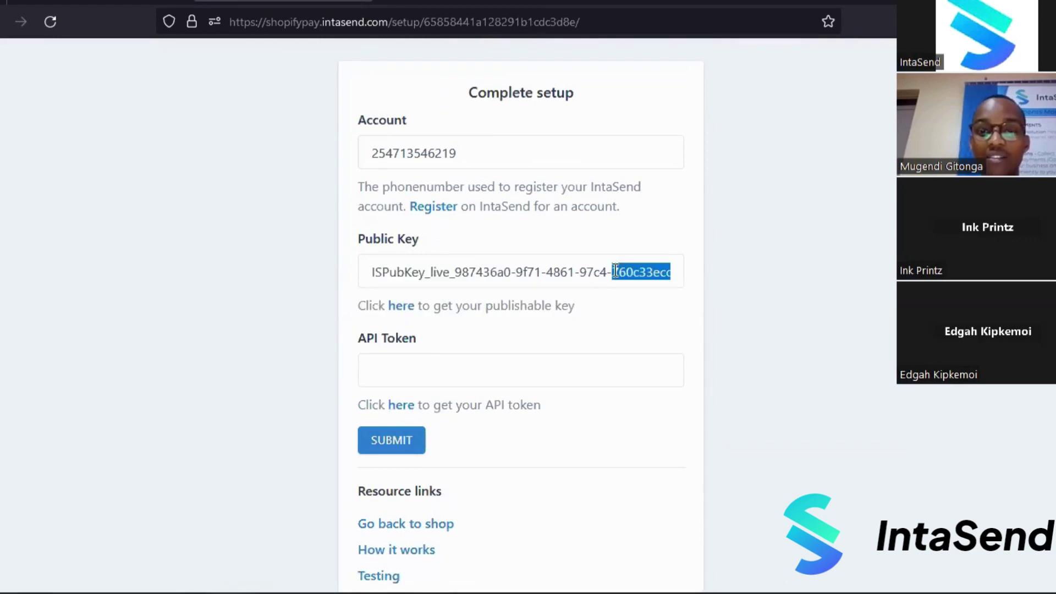
click(630, 274)
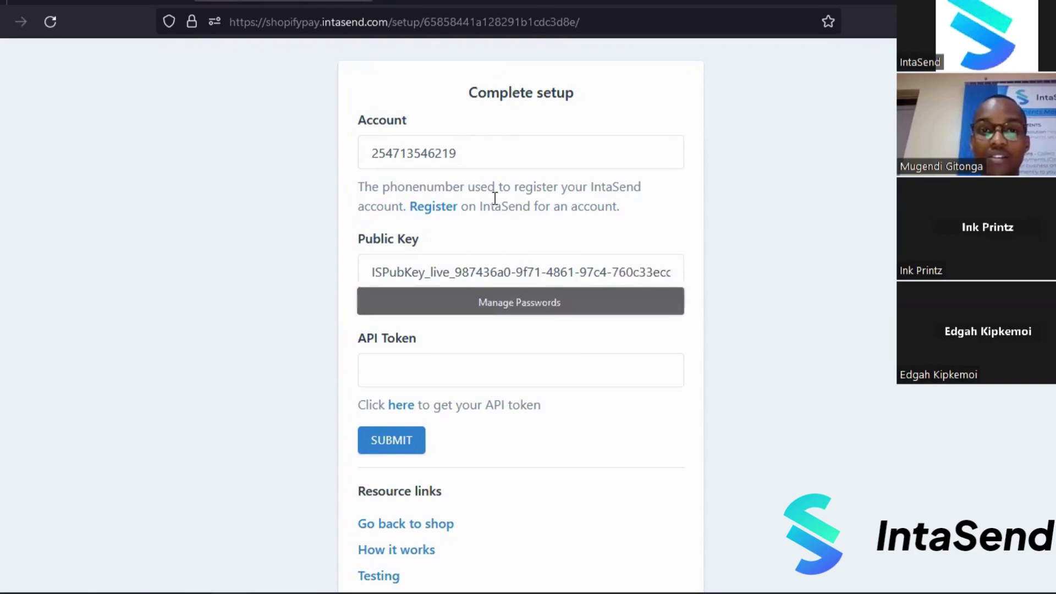
click(569, 252)
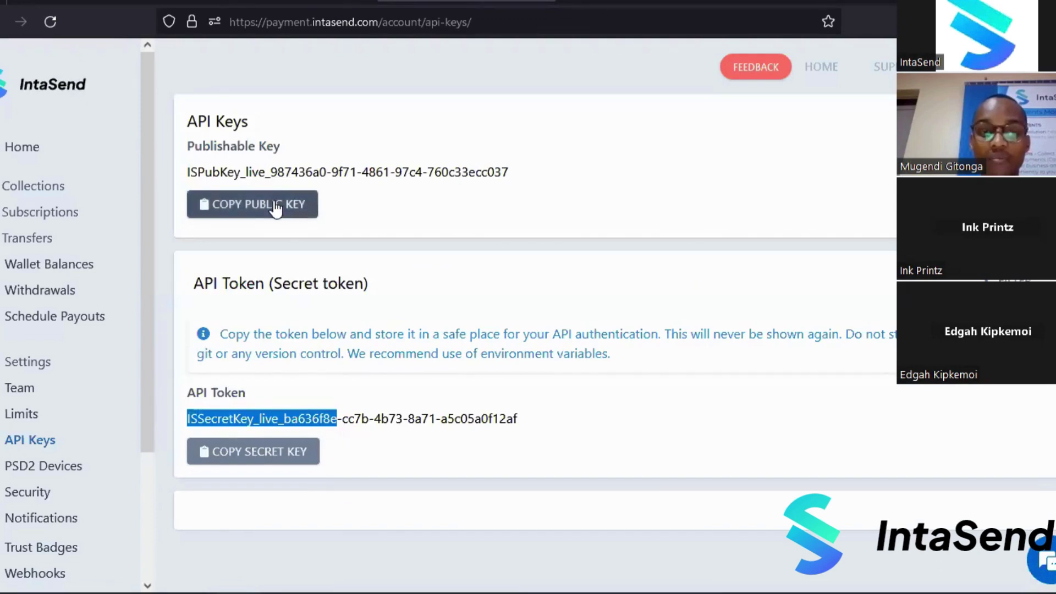
click(276, 207)
click(292, 1)
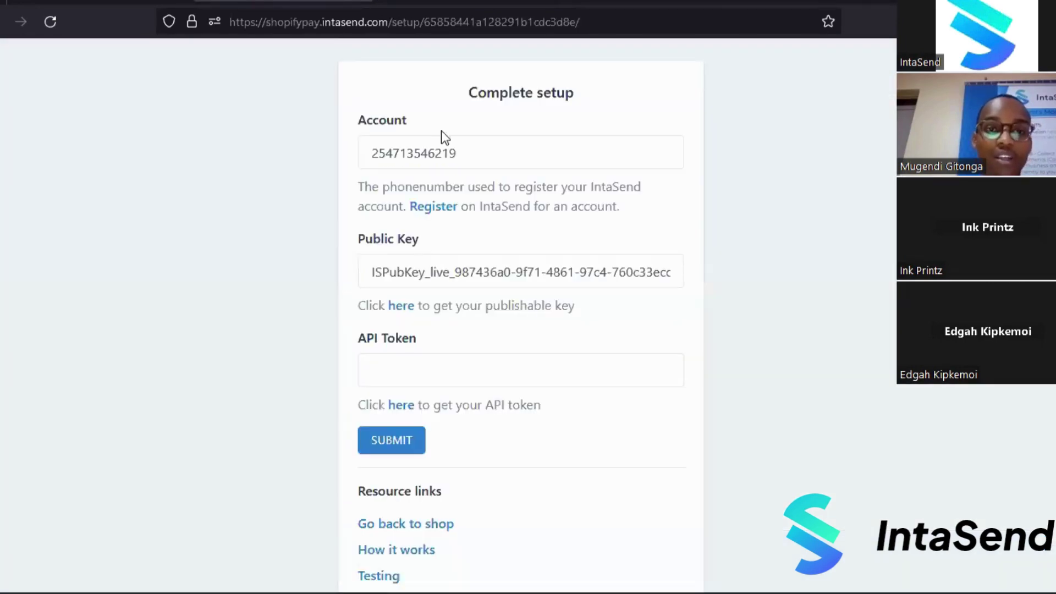
click(432, 258)
key(ctrl+a)
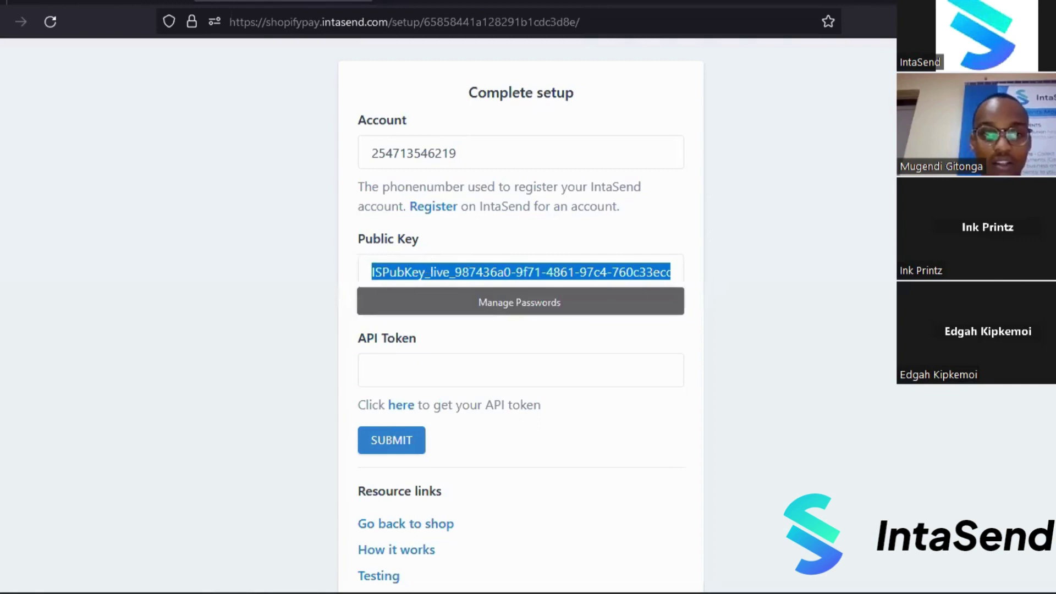
key(BackSpace)
key(ctrl+v)
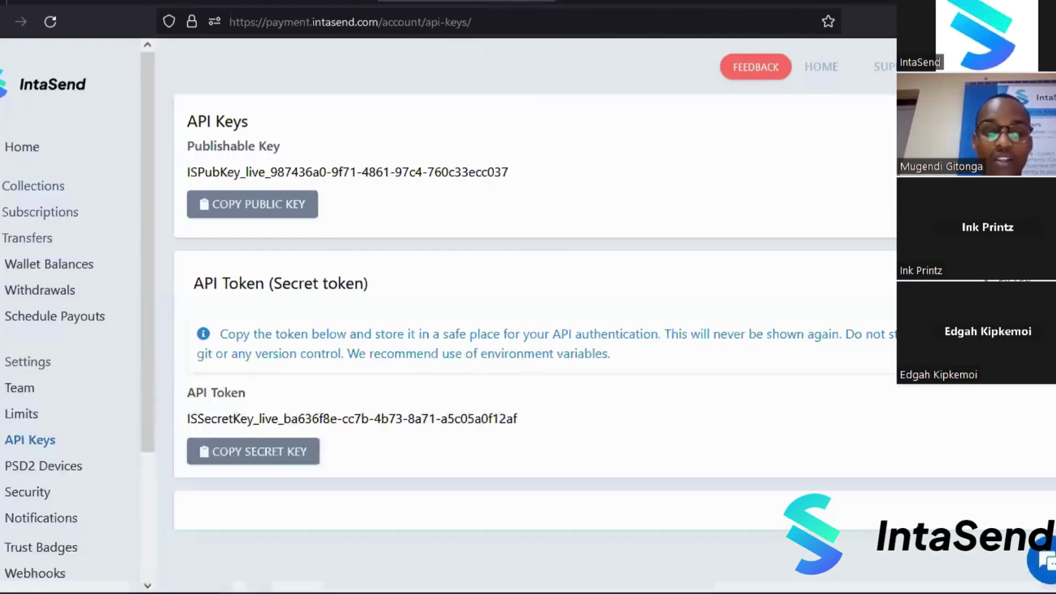
Paste the IntaSend secret key into the API Token field and submit the setup
click(495, 6)
click(251, 446)
click(284, 5)
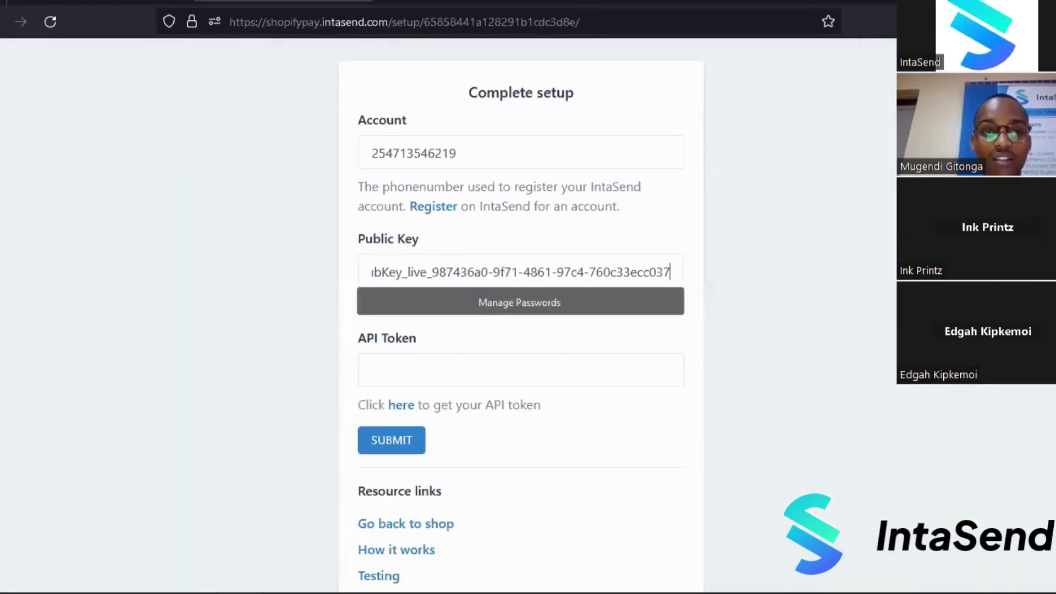
click(447, 368)
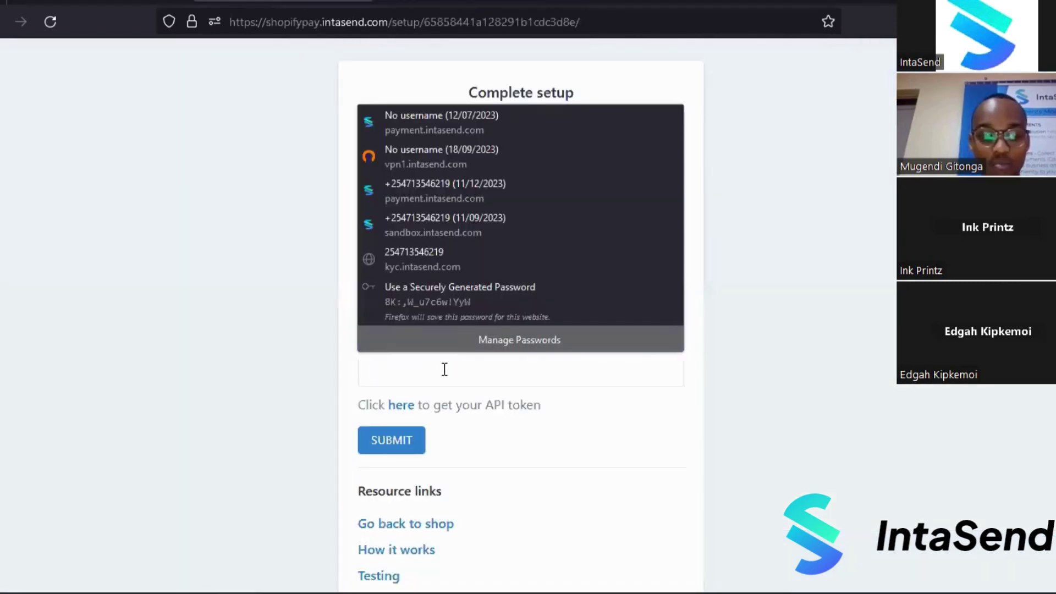
key(ctrl+v)
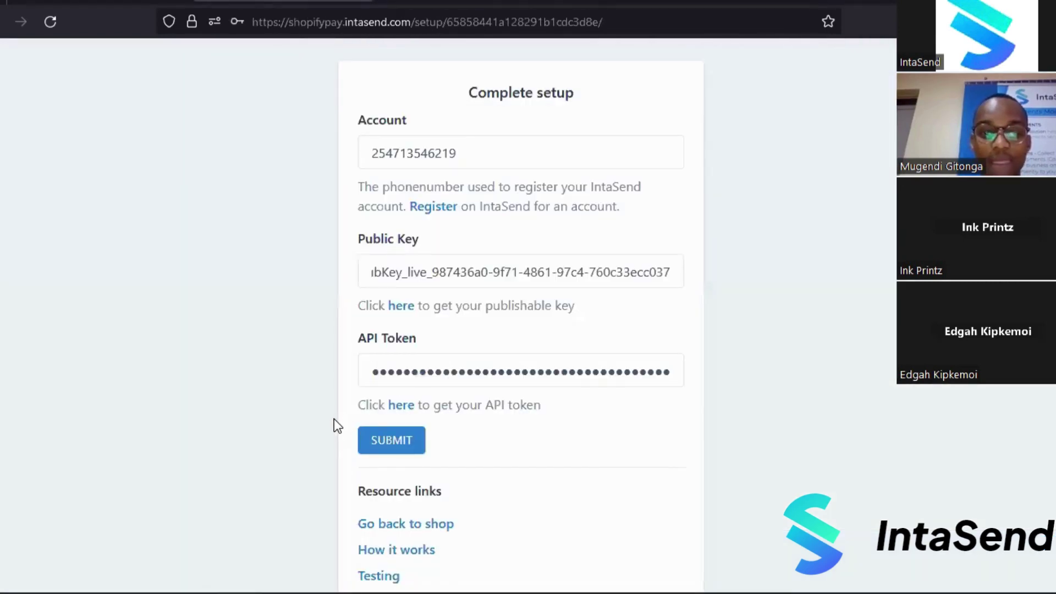
click(395, 443)
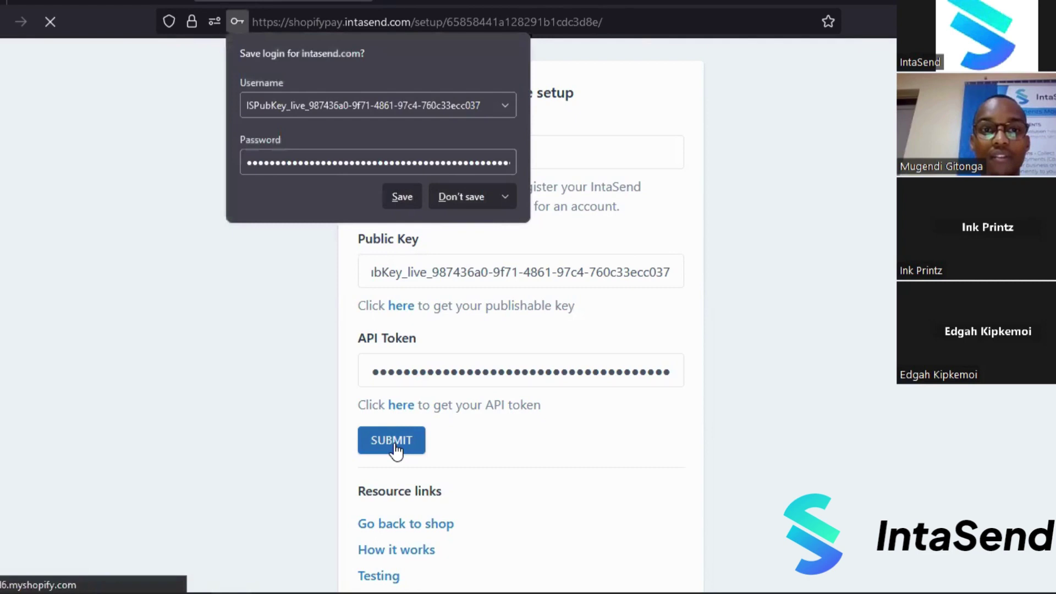
Decline the browser's save-login prompt and look over the IntaSend Payments settings
click(461, 196)
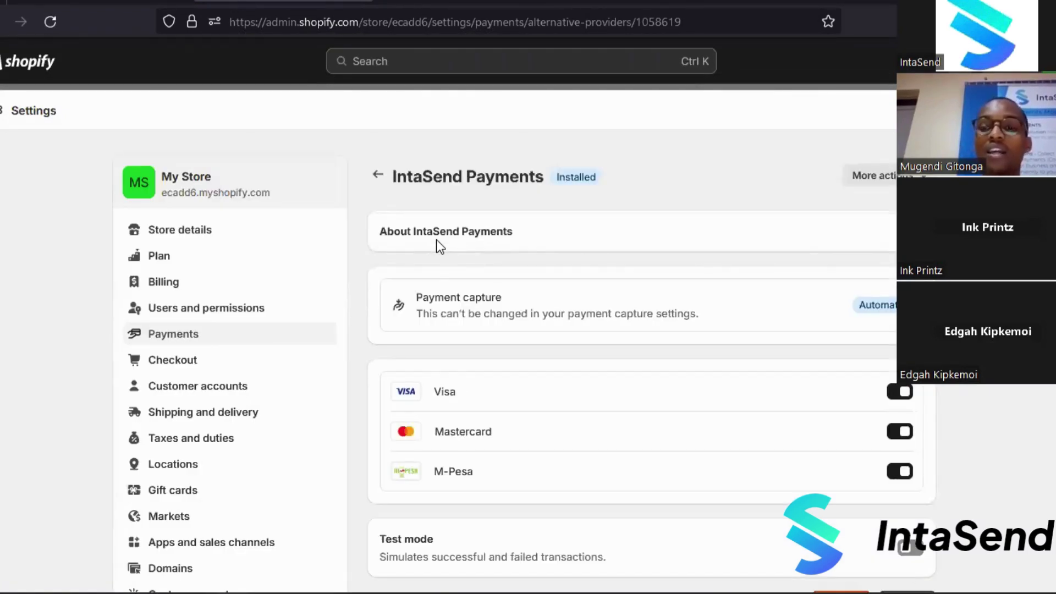
scroll(436, 242, down, 3)
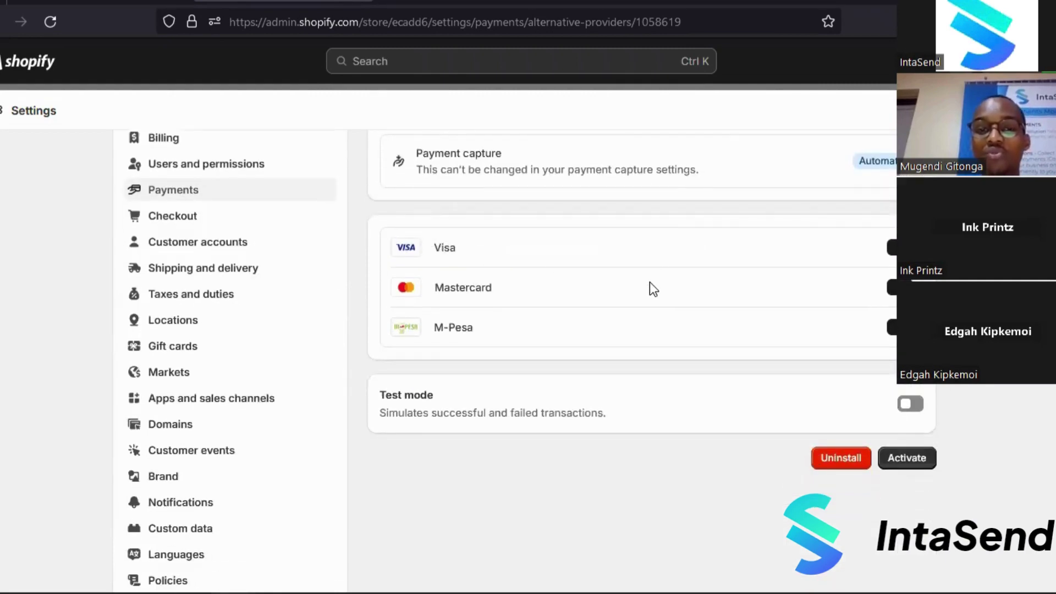
scroll(649, 281, up, 2)
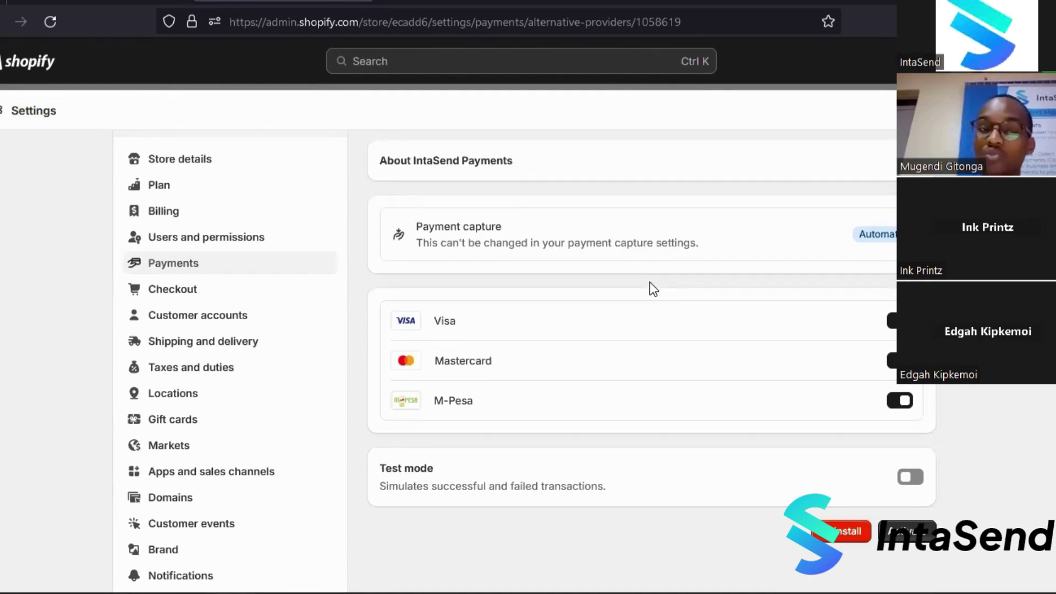
scroll(649, 282, down, 2)
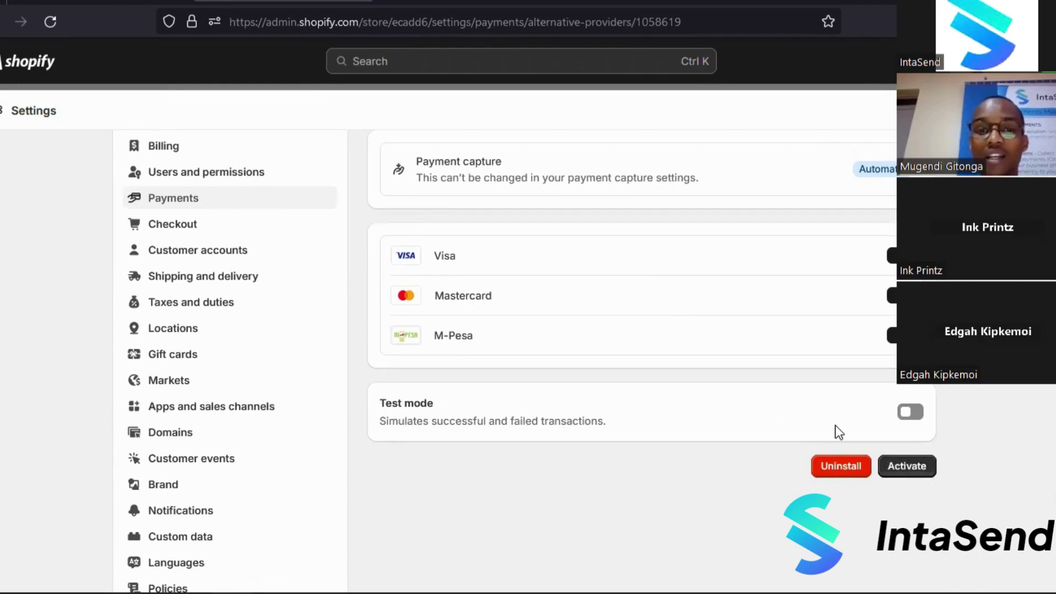
scroll(825, 427, up, 2)
scroll(813, 415, down, 1)
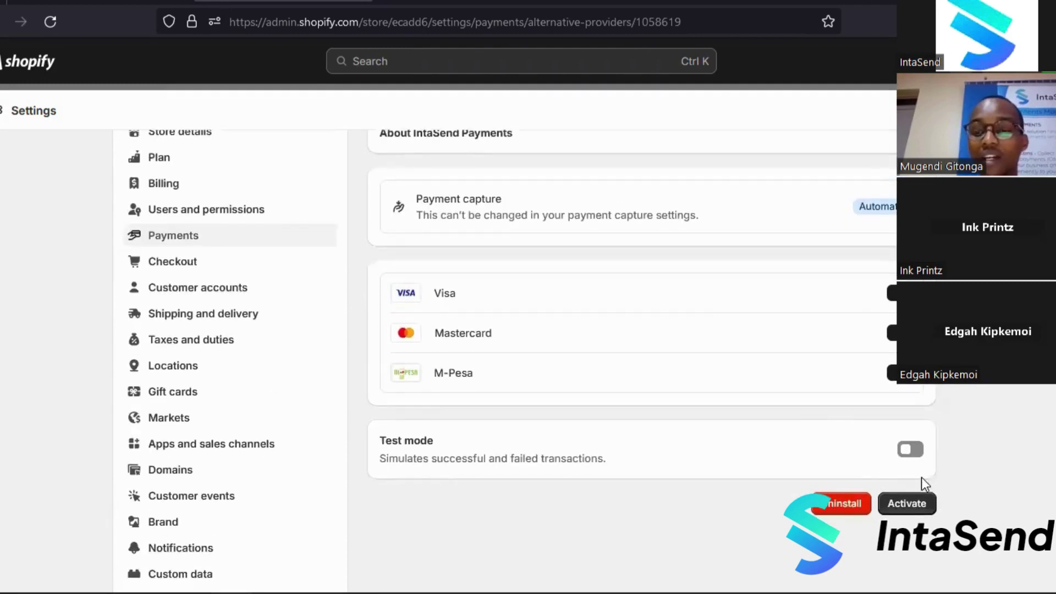
scroll(922, 478, up, 1)
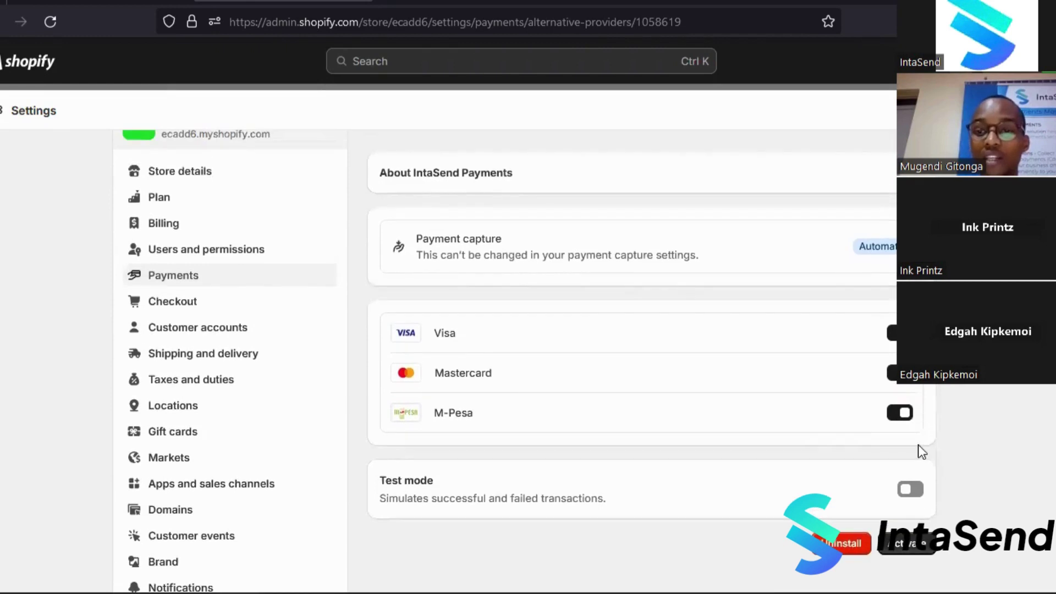
Toggle Visa, Mastercard and M-Pesa off and back on, leaving all three enabled
click(896, 333)
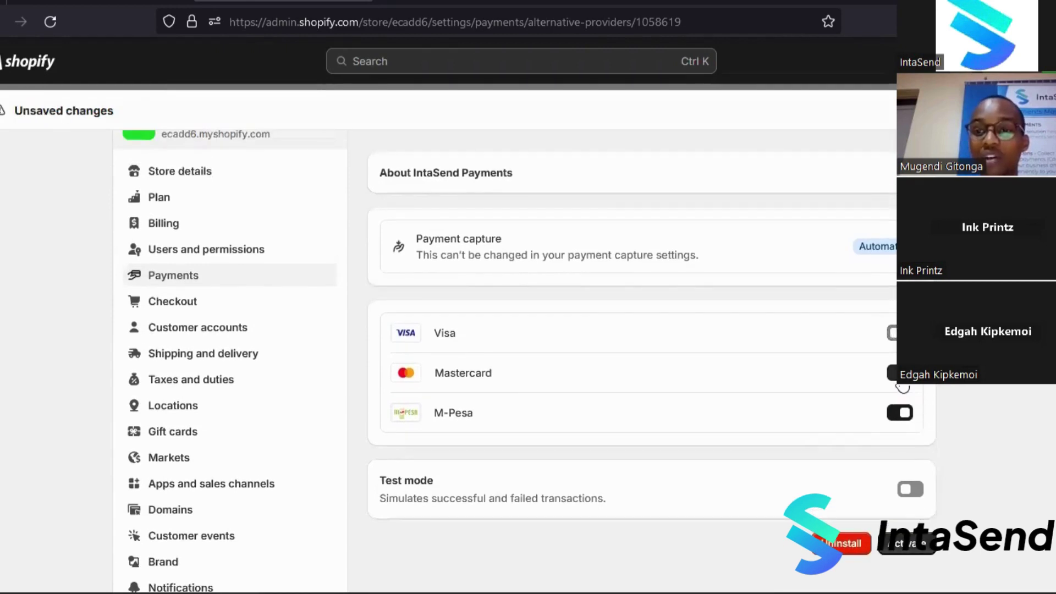
click(896, 374)
click(902, 414)
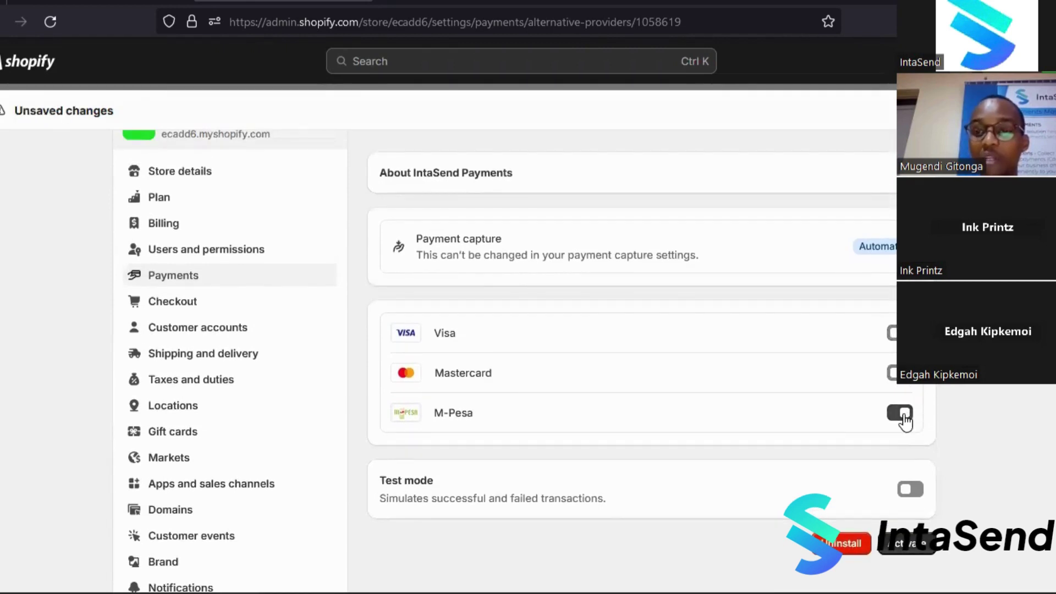
click(896, 416)
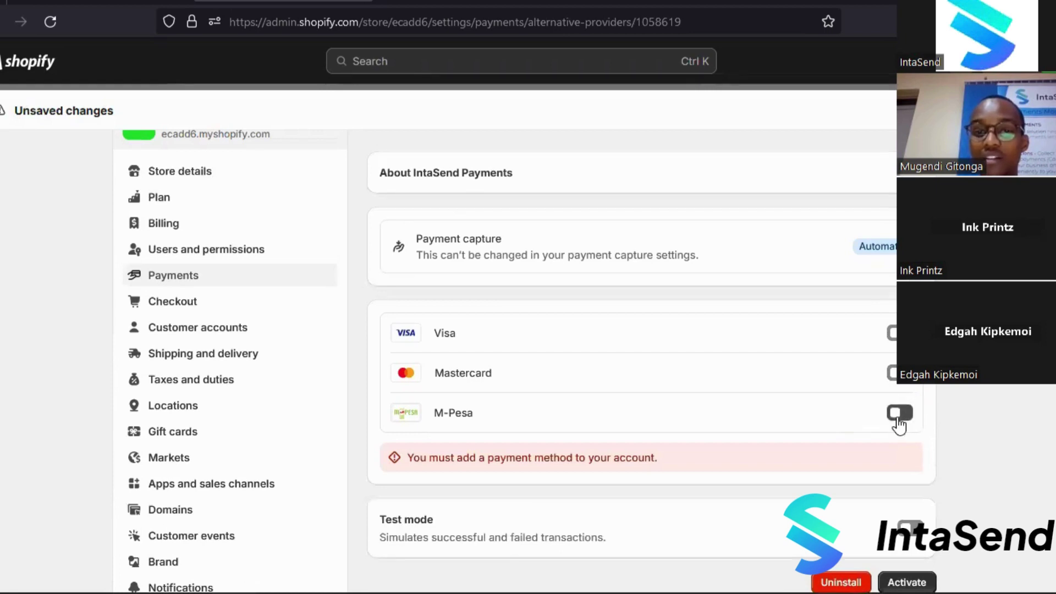
click(895, 374)
click(895, 333)
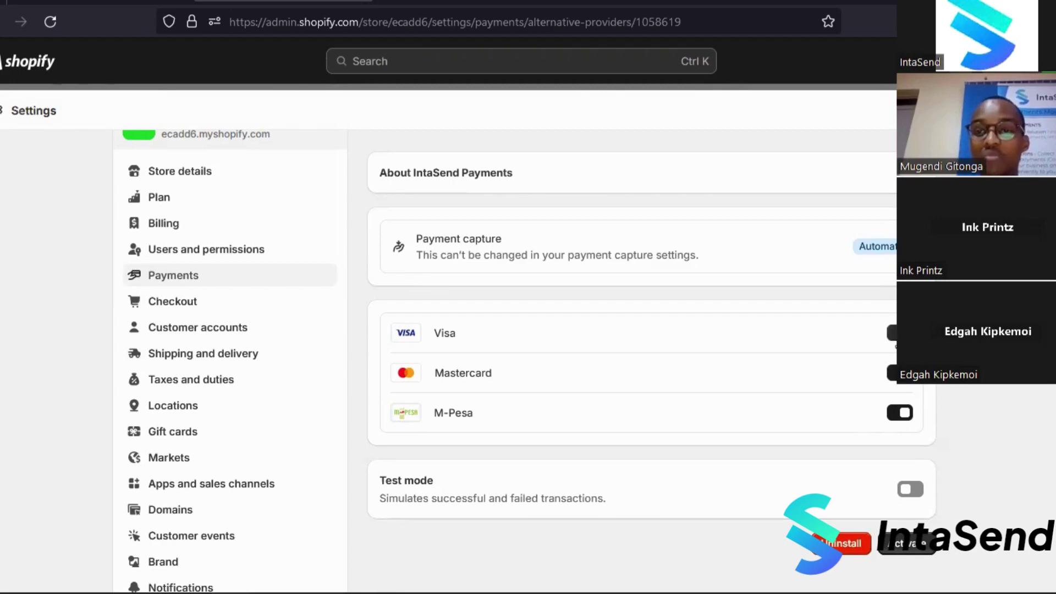
Toggle IntaSend Payments test mode on and off, leaving test mode off
scroll(847, 440, down, 3)
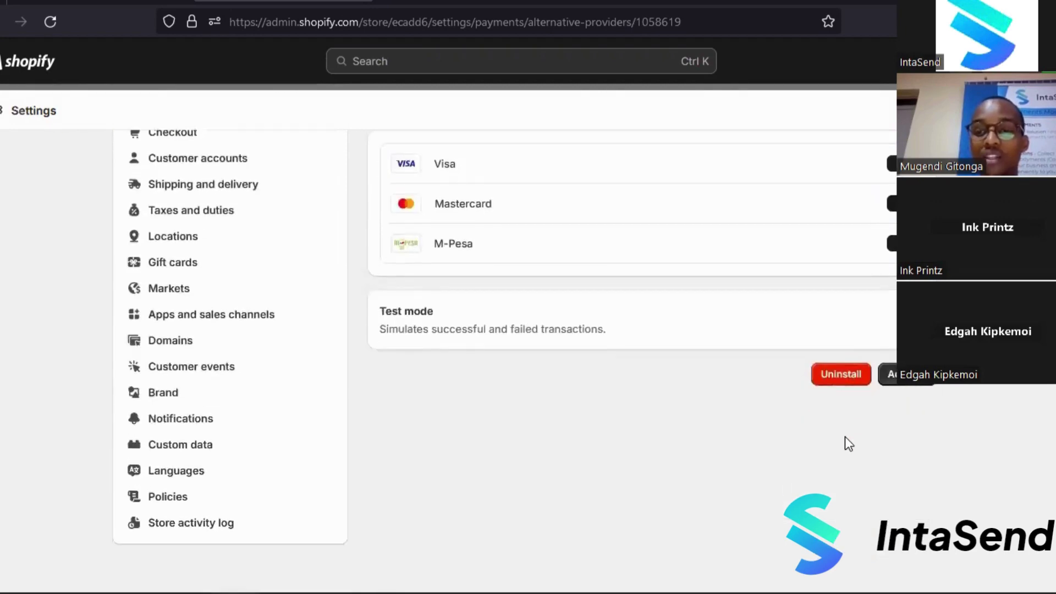
scroll(845, 437, up, 2)
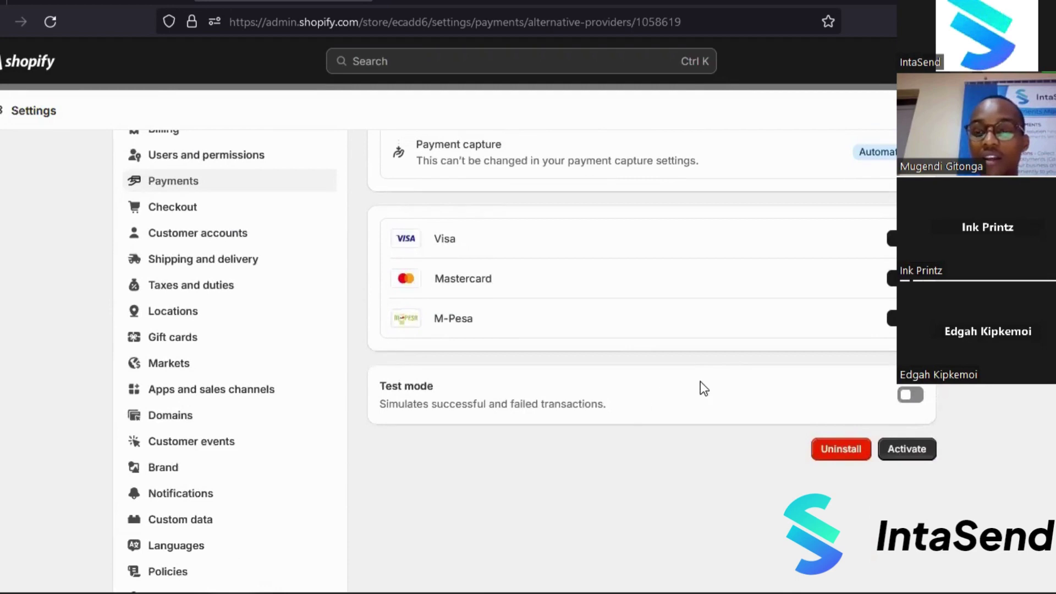
triple_click(416, 385)
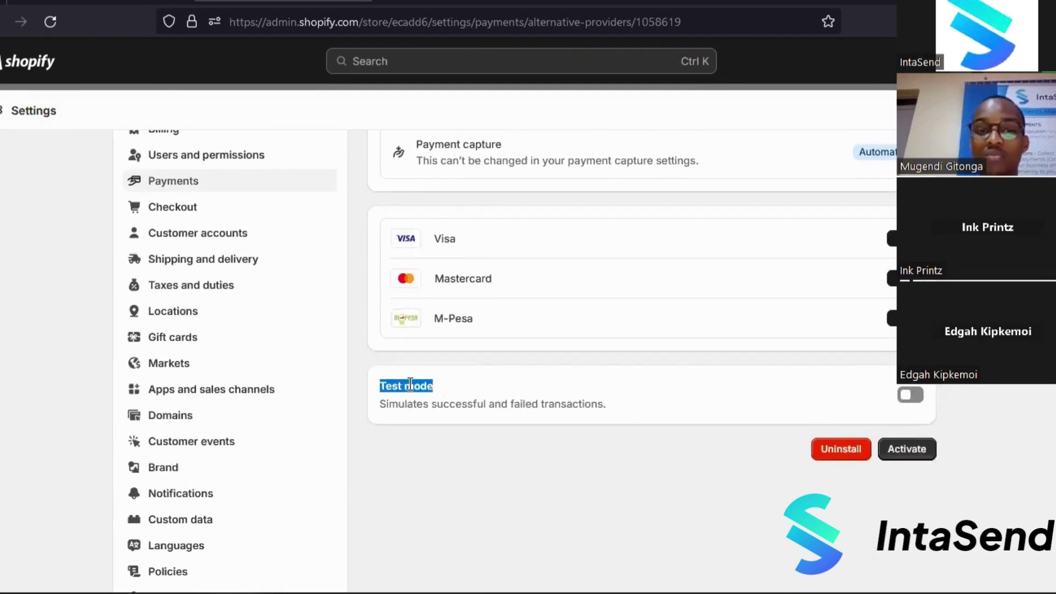
click(502, 389)
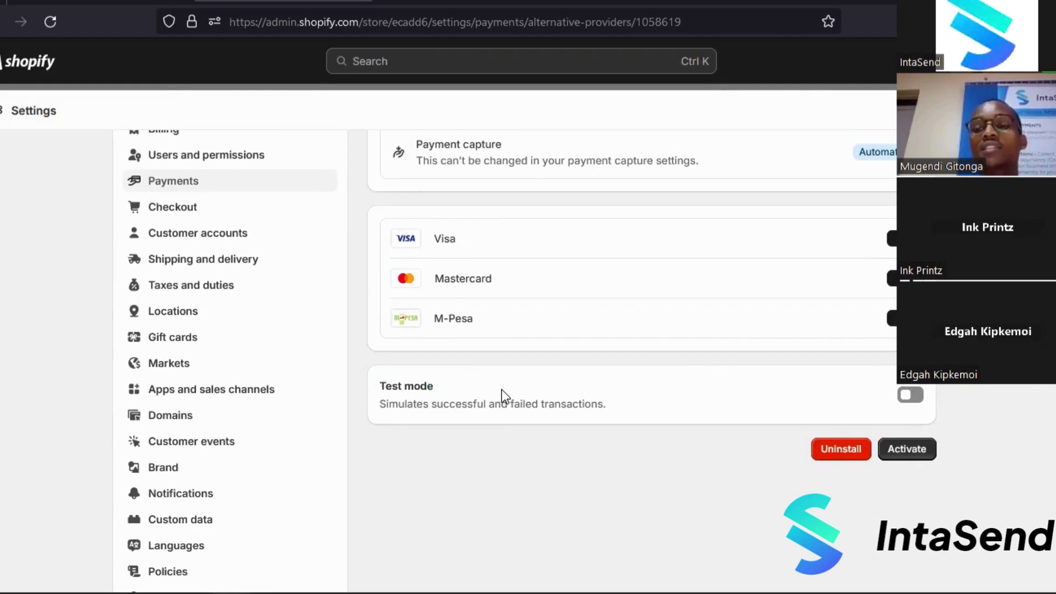
click(911, 395)
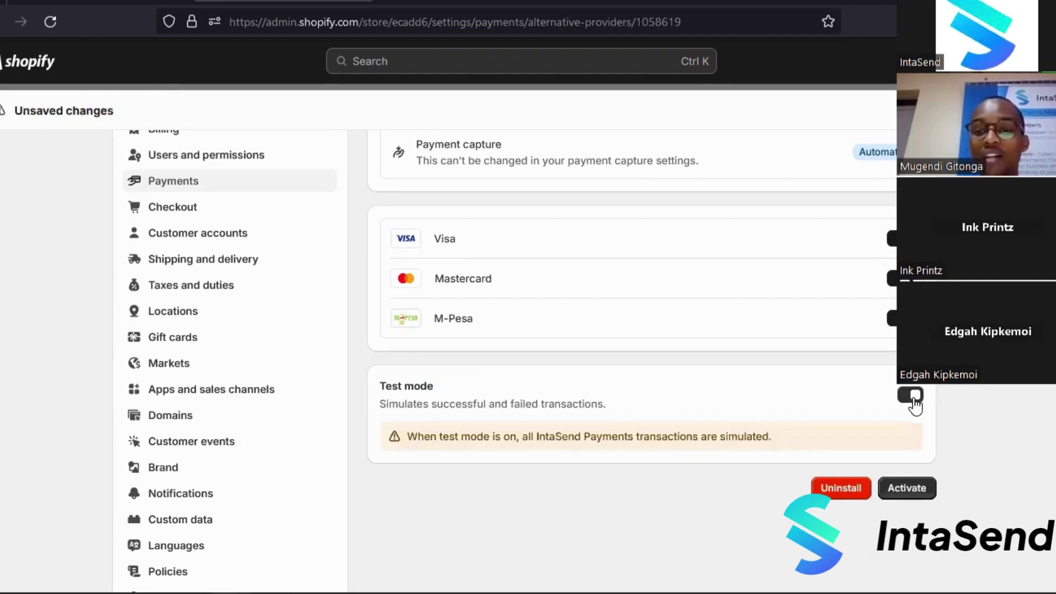
click(913, 400)
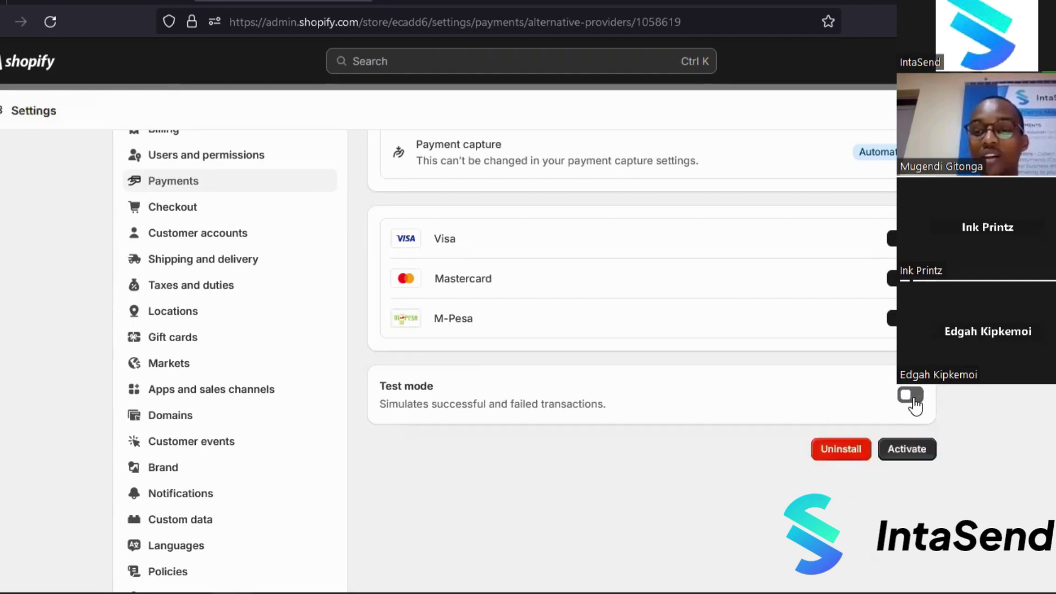
click(913, 400)
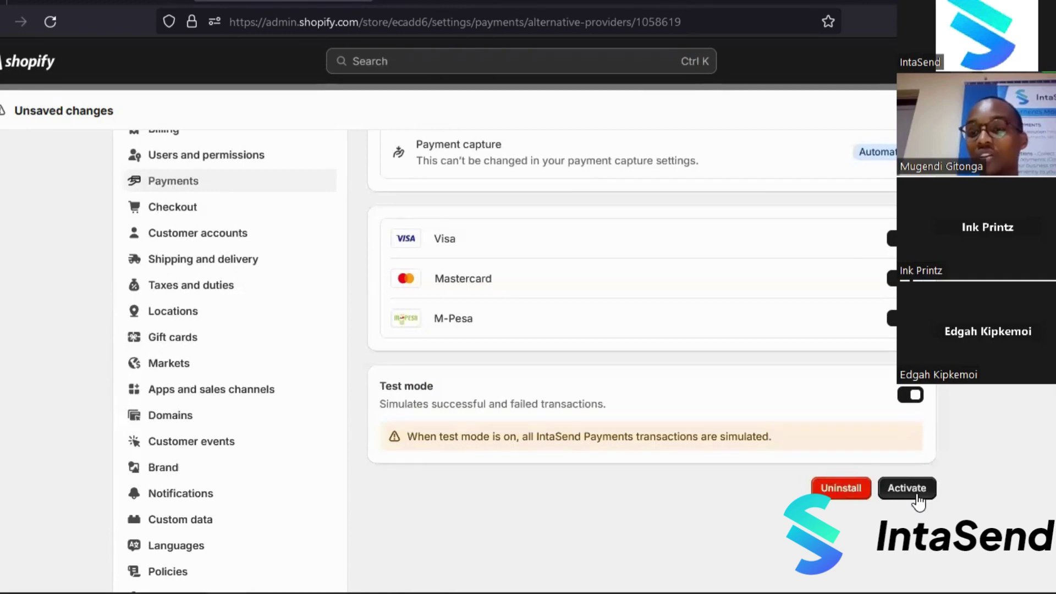
click(911, 397)
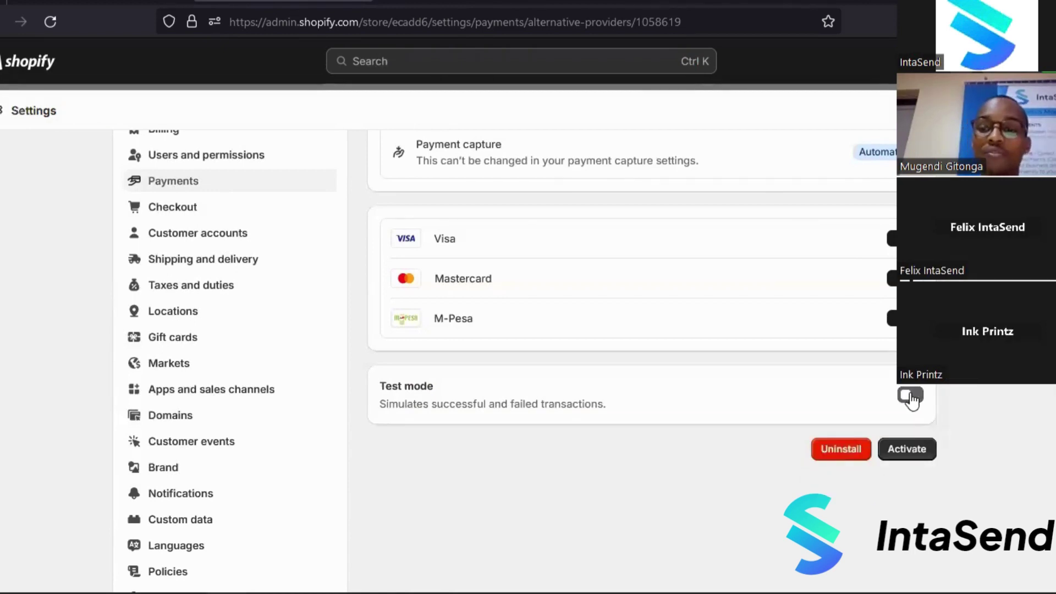
Activate IntaSend Payments, check its Active status, and return to the admin Home
click(910, 456)
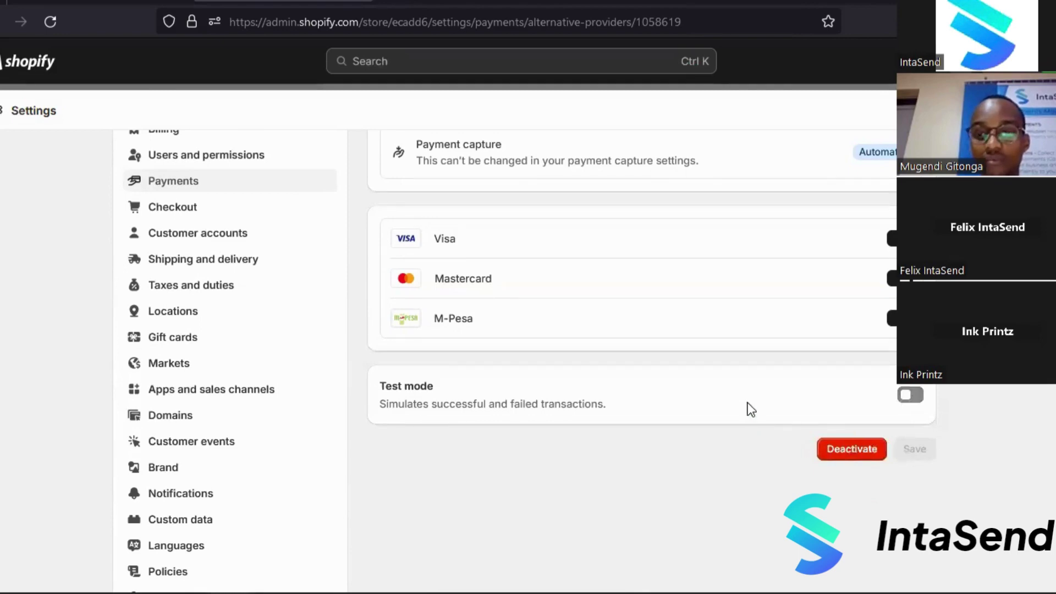
scroll(751, 410, down, 2)
scroll(751, 409, up, 5)
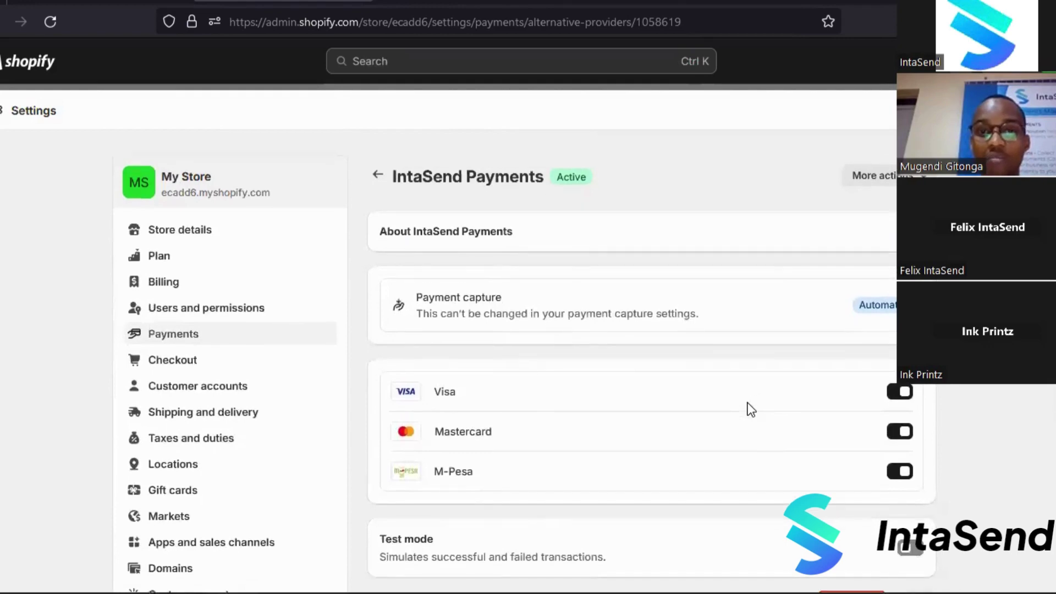
double_click(576, 176)
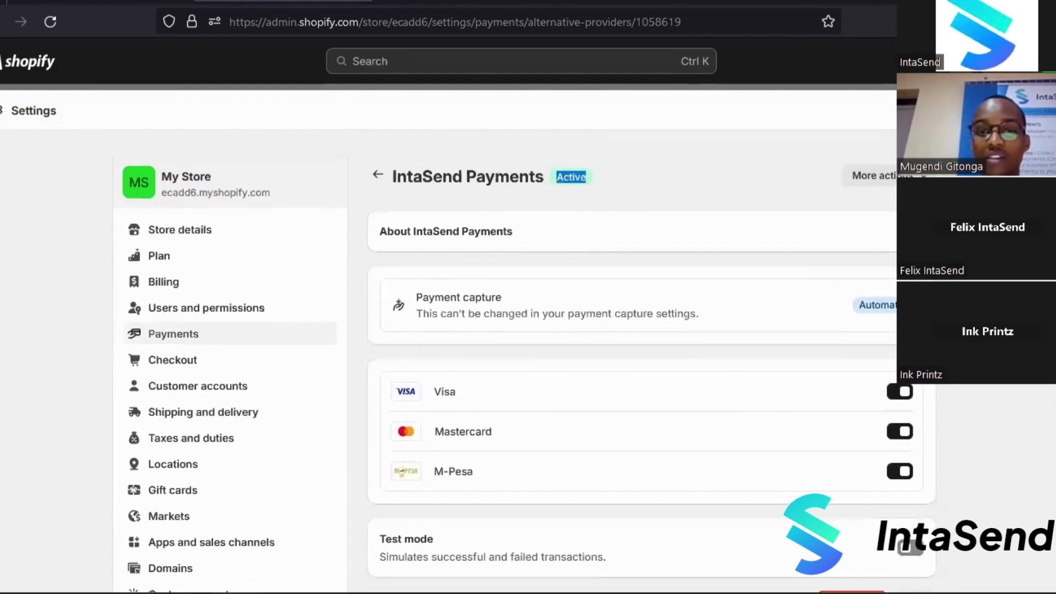
drag(614, 184, 398, 171)
click(531, 169)
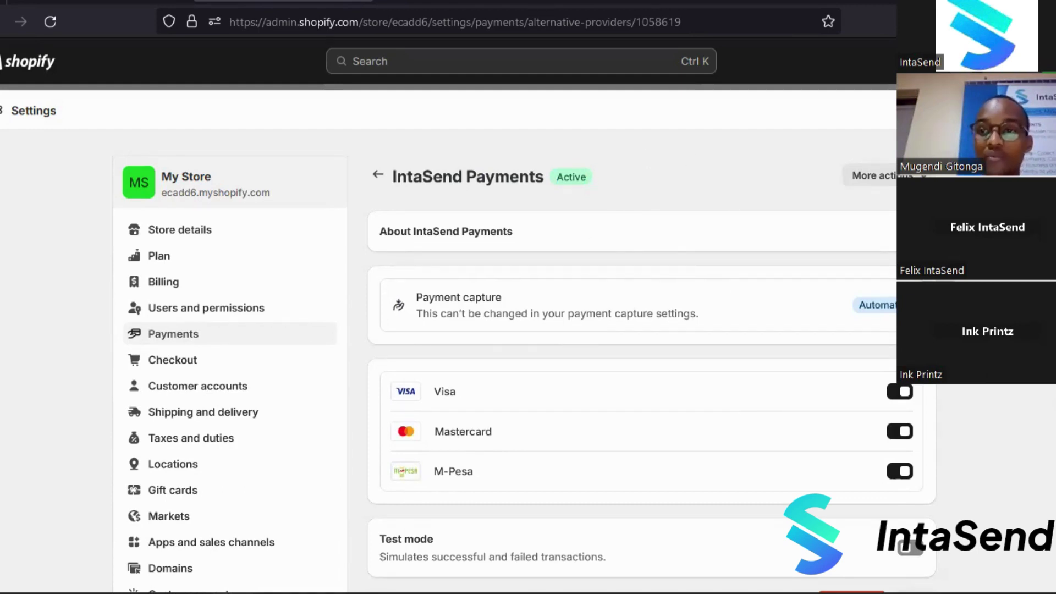
click(1041, 110)
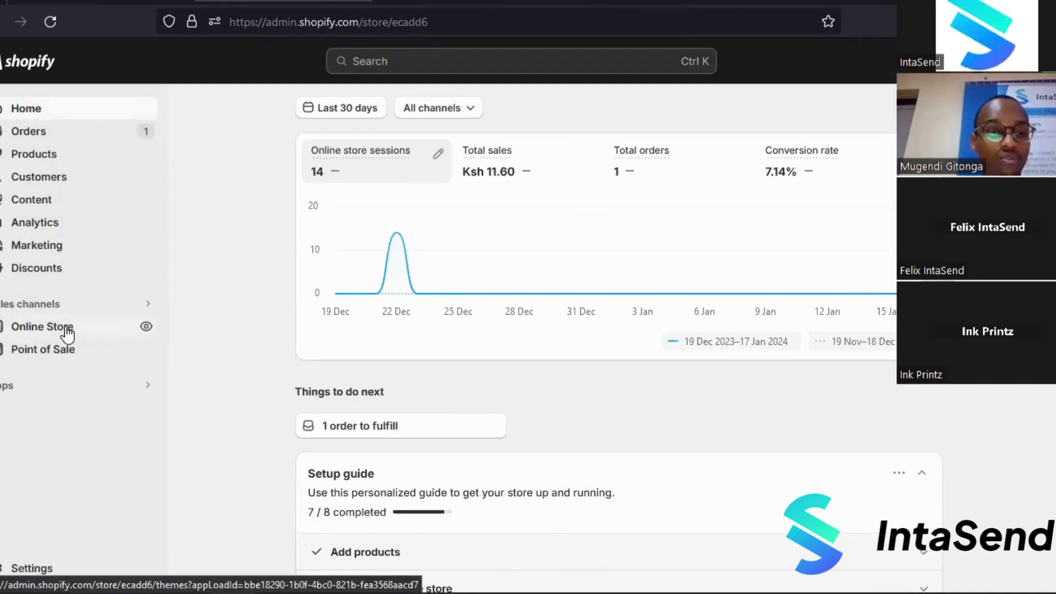
Open the live storefront, go to the (Sample) Coconut Bar Soap and choose Buy it now
click(146, 328)
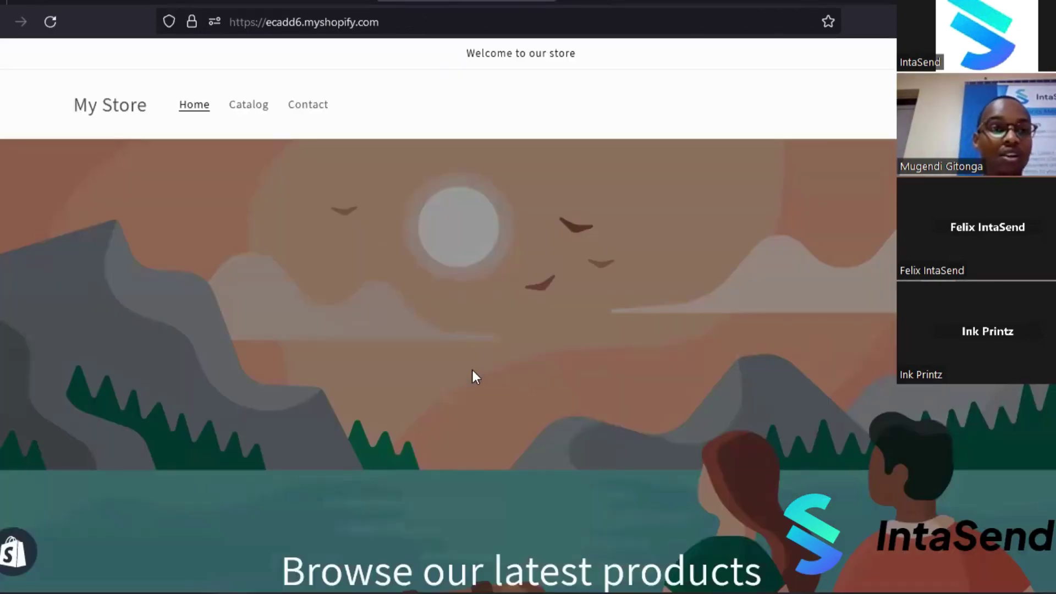
scroll(473, 372, down, 10)
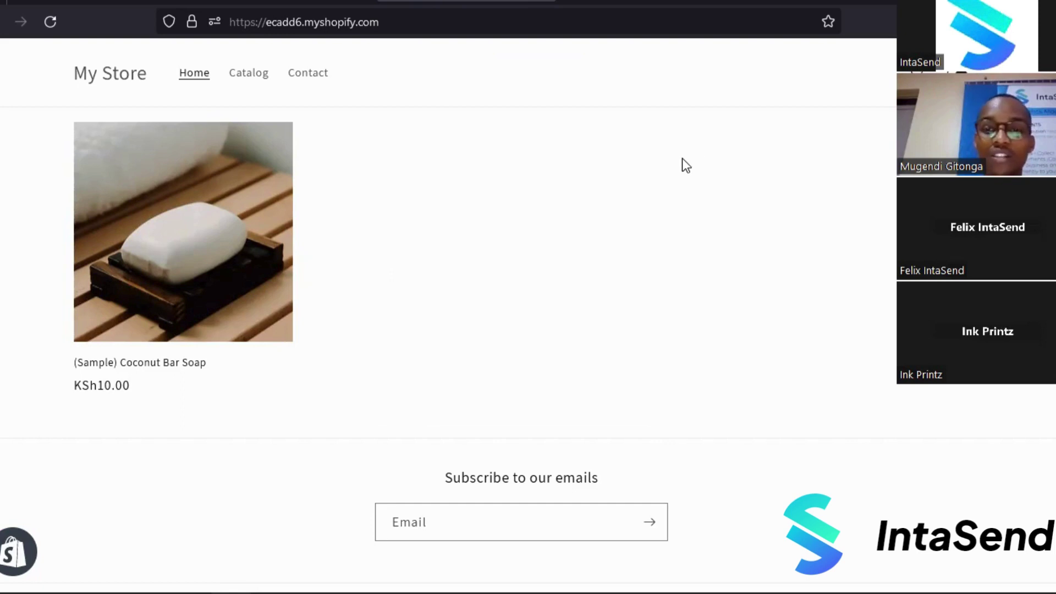
click(181, 261)
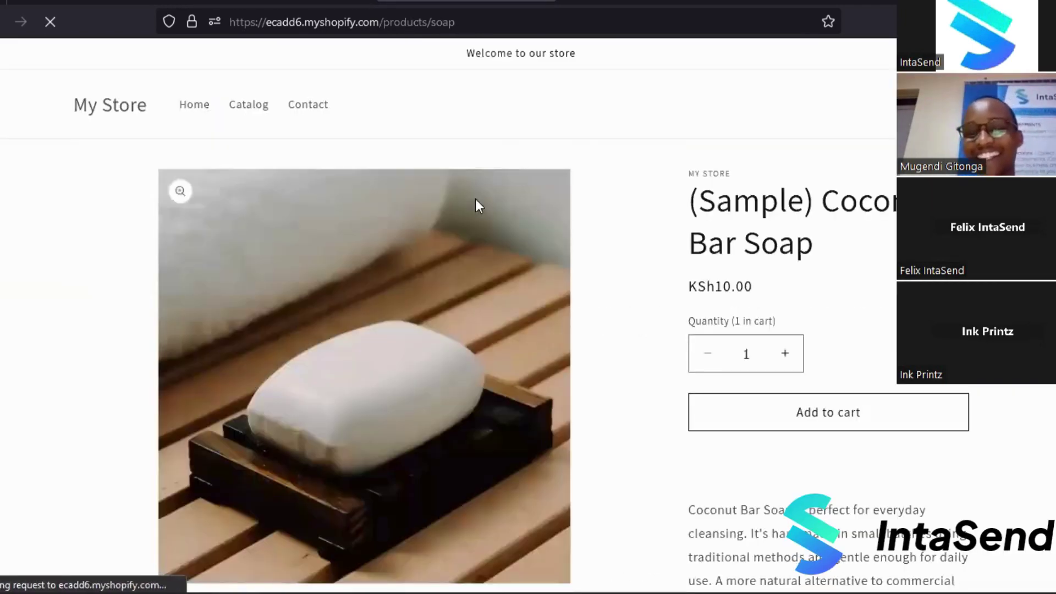
scroll(500, 203, down, 3)
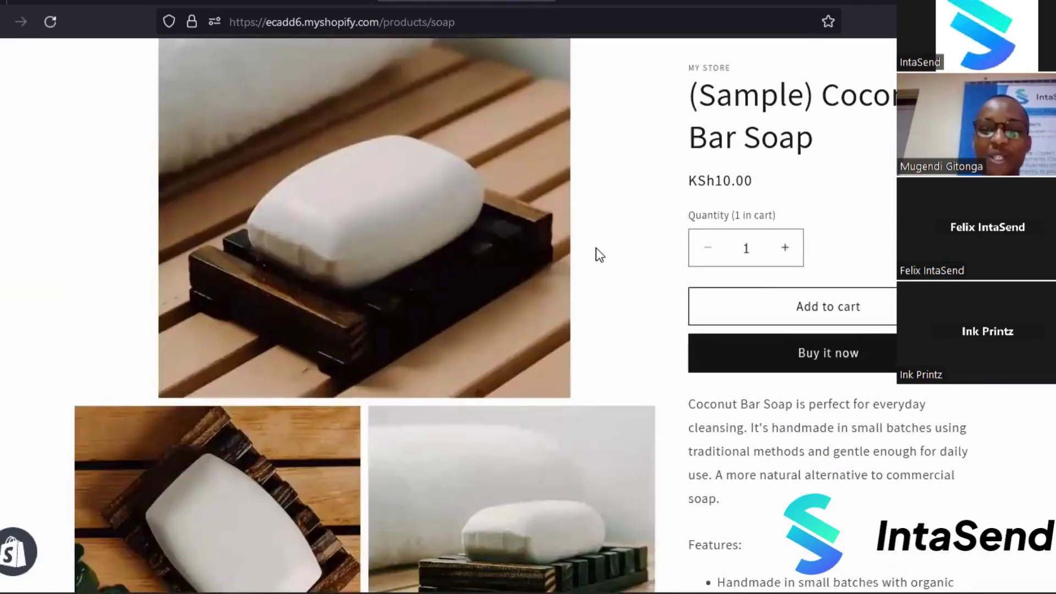
scroll(604, 262, up, 2)
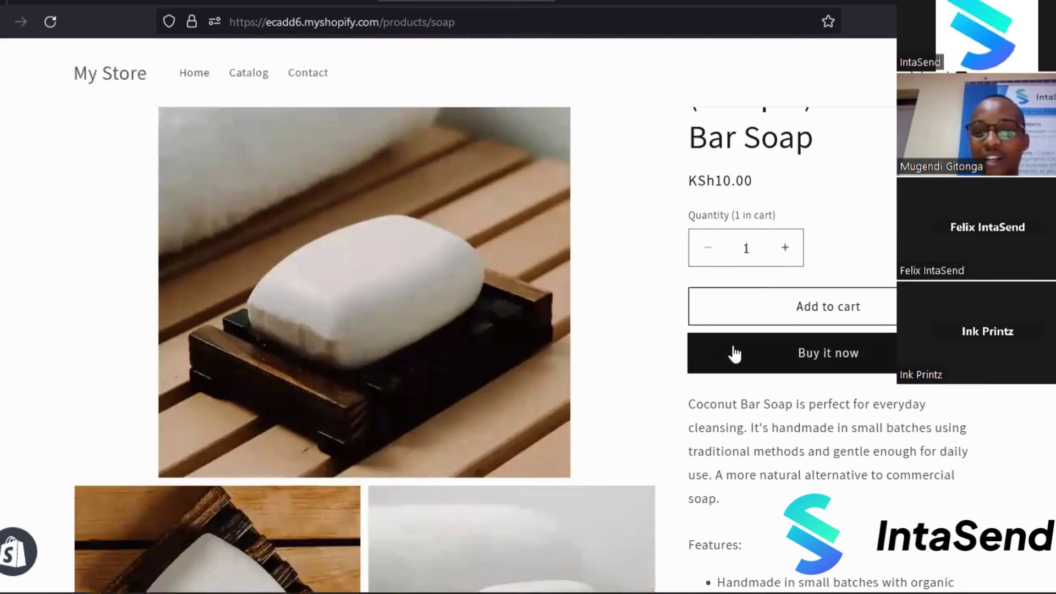
click(750, 355)
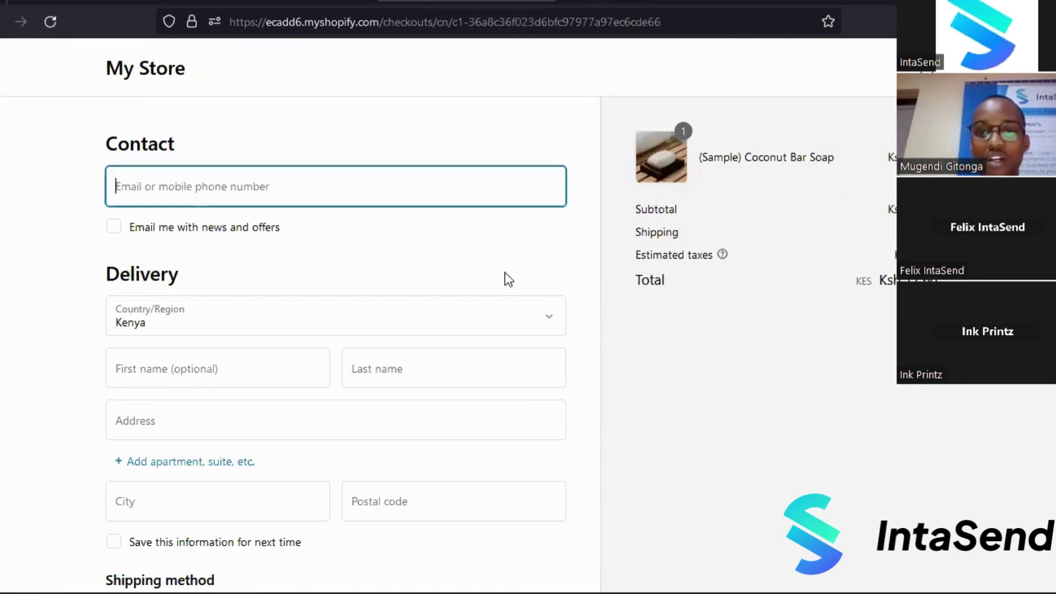
Fill the checkout contact email from a saved address
click(273, 179)
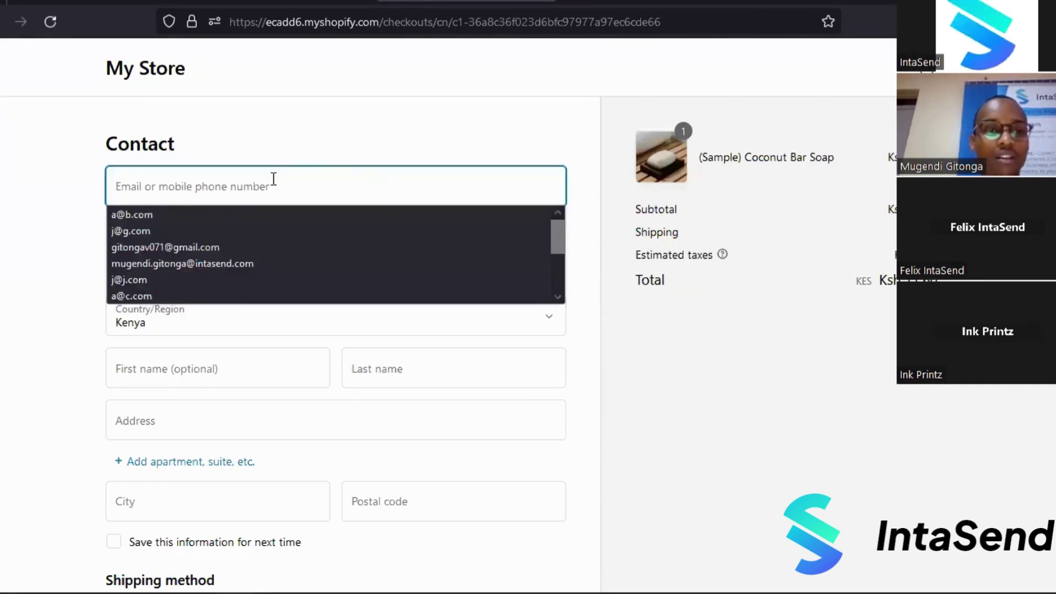
click(269, 263)
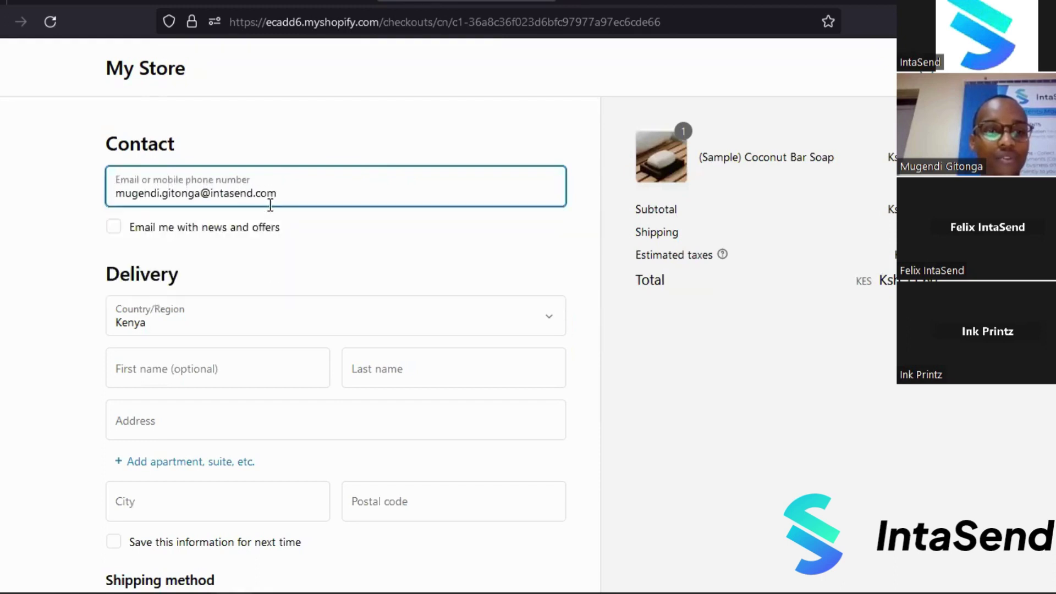
click(75, 198)
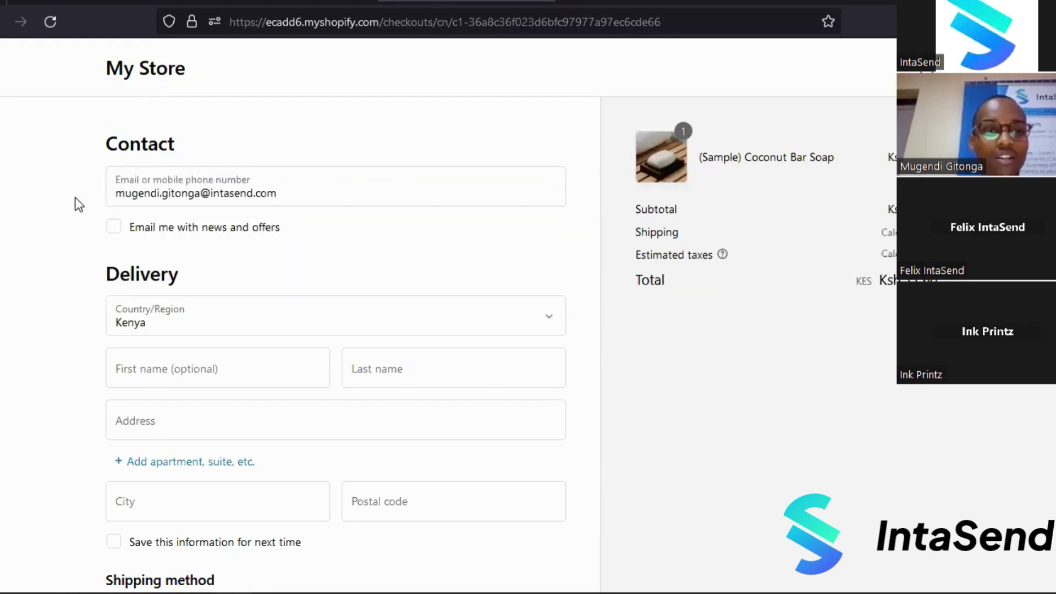
scroll(75, 197, down, 1)
scroll(213, 232, up, 1)
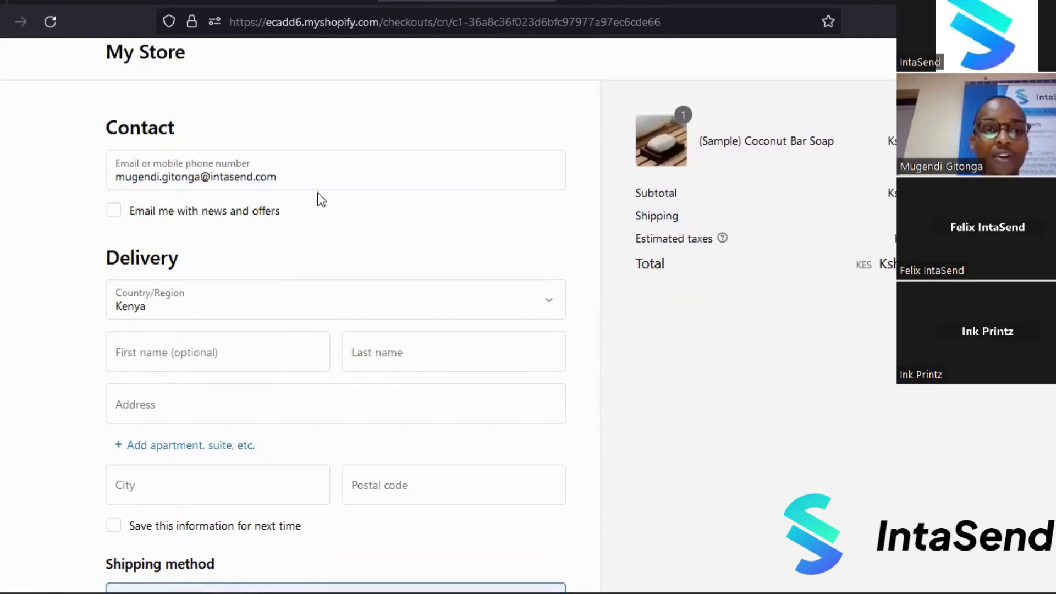
triple_click(285, 167)
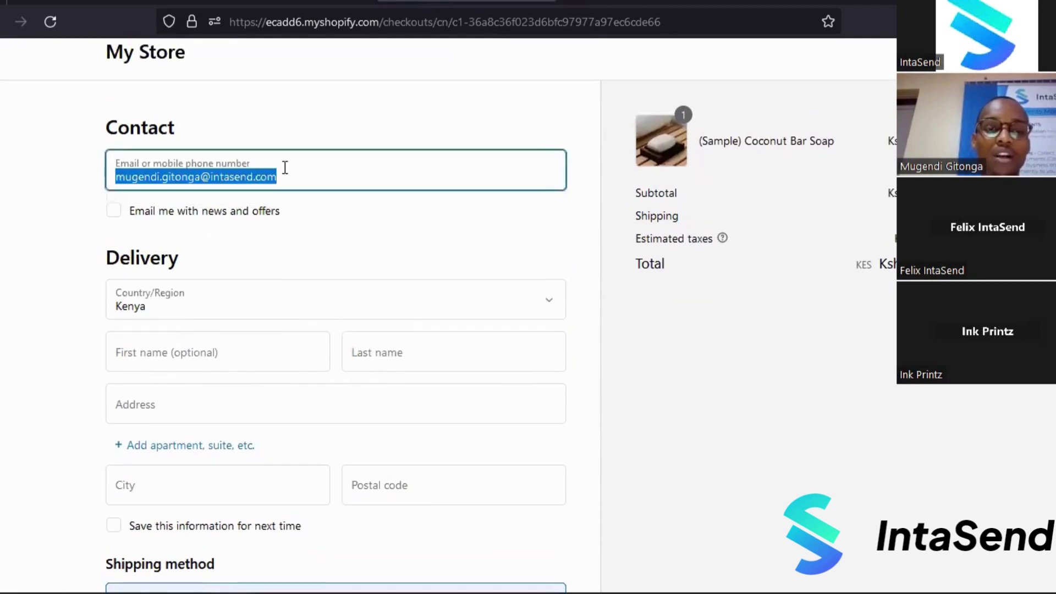
click(303, 119)
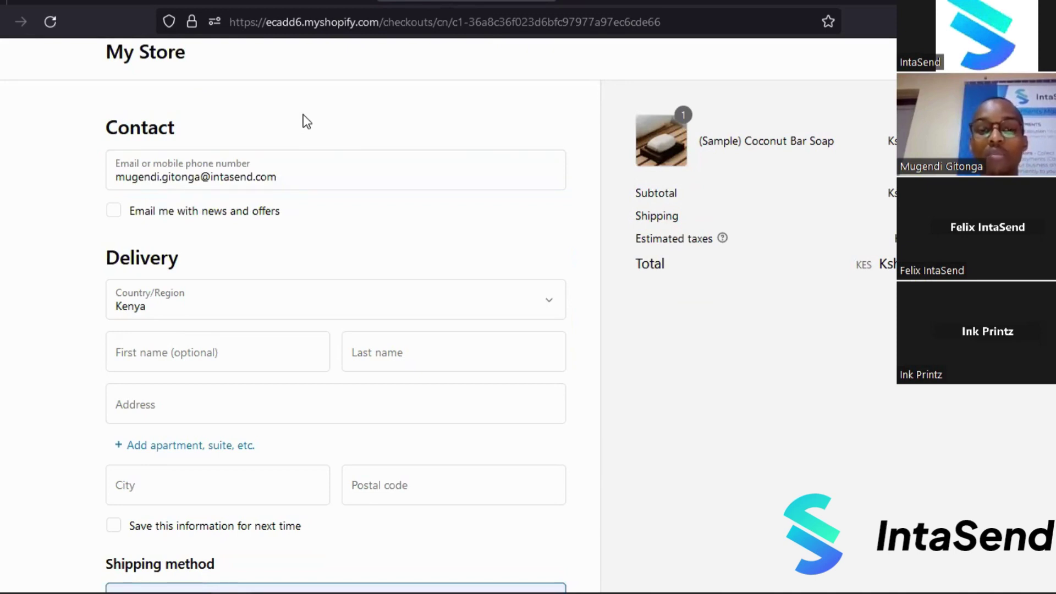
click(318, 177)
click(319, 249)
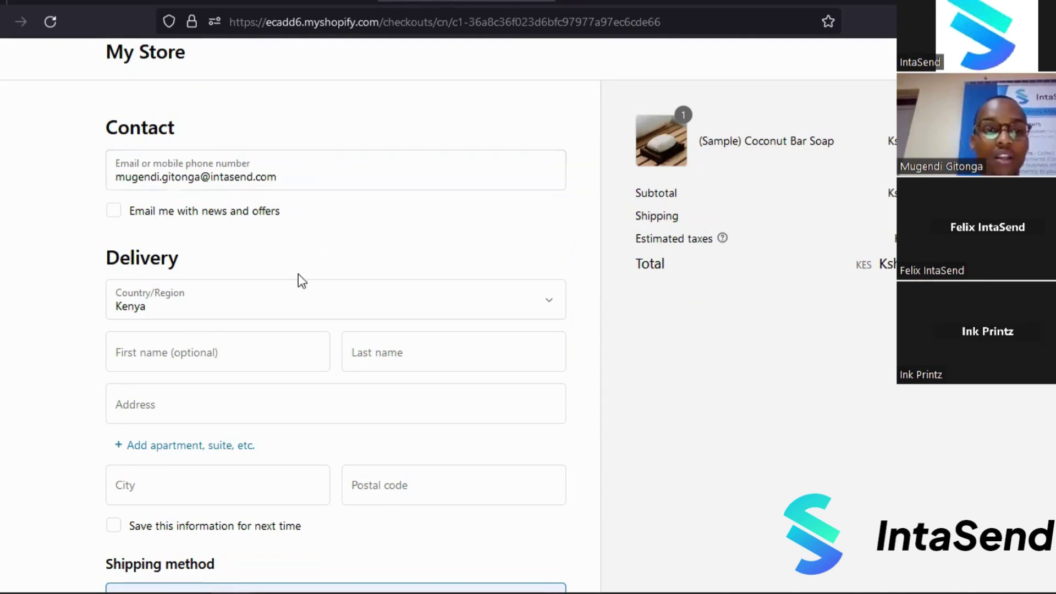
scroll(117, 370, down, 2)
scroll(117, 369, down, 1)
Enter the buyer's first and last name using the autofill suggestions
click(200, 266)
text(Muge)
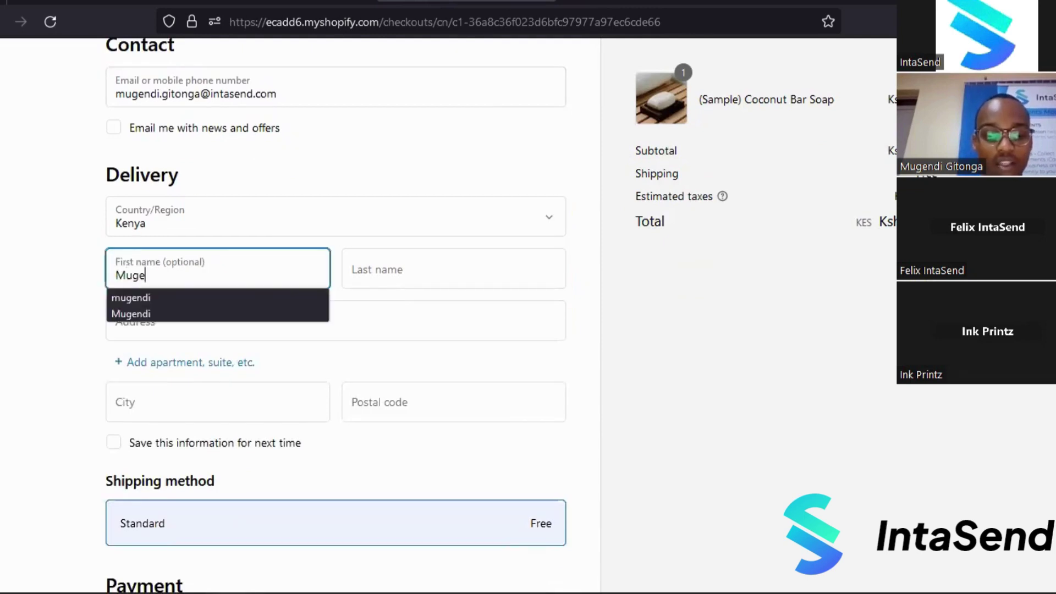
click(204, 312)
click(389, 263)
text(Git)
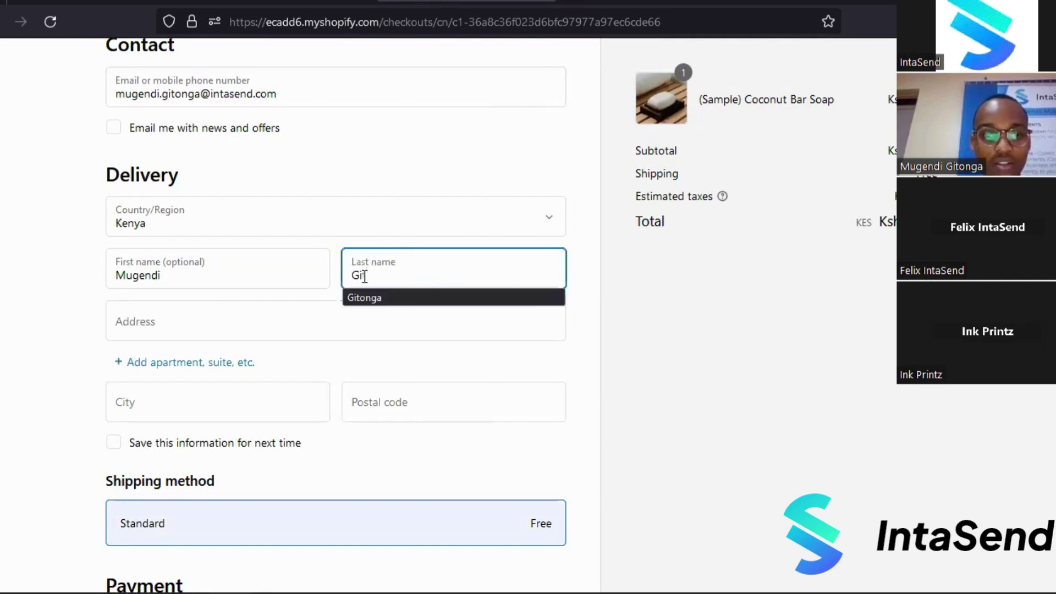
click(363, 297)
Enter the delivery street address, Nairobi as the city, and the postal code
click(270, 319)
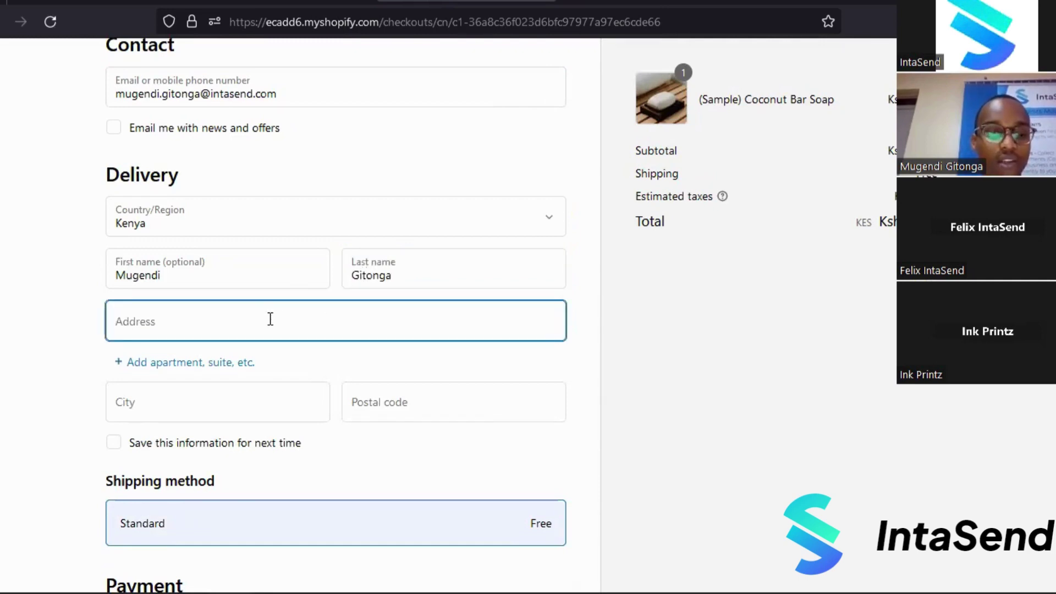
text(123)
click(242, 388)
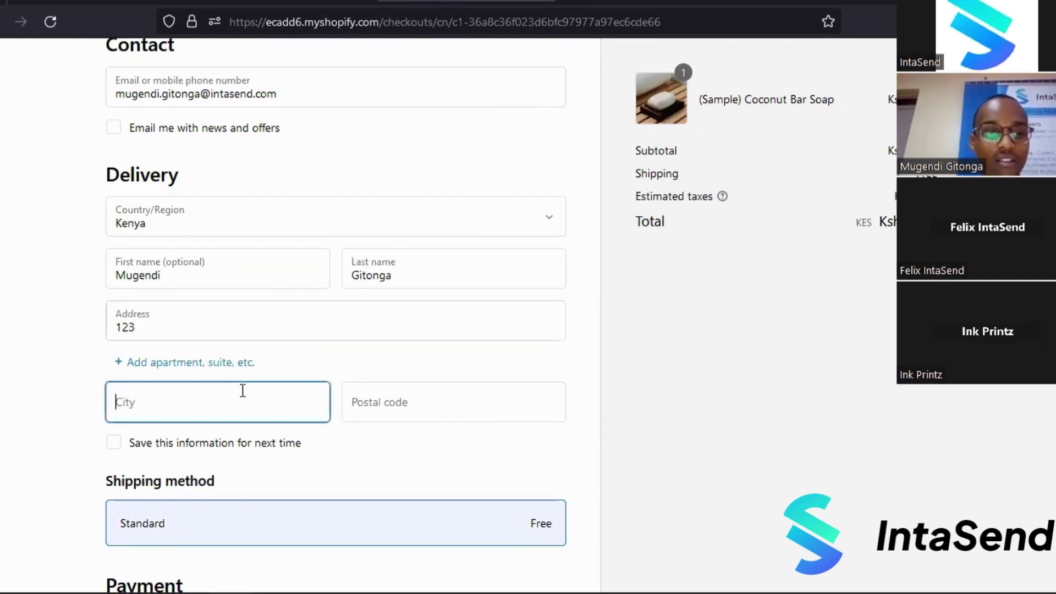
text(Na)
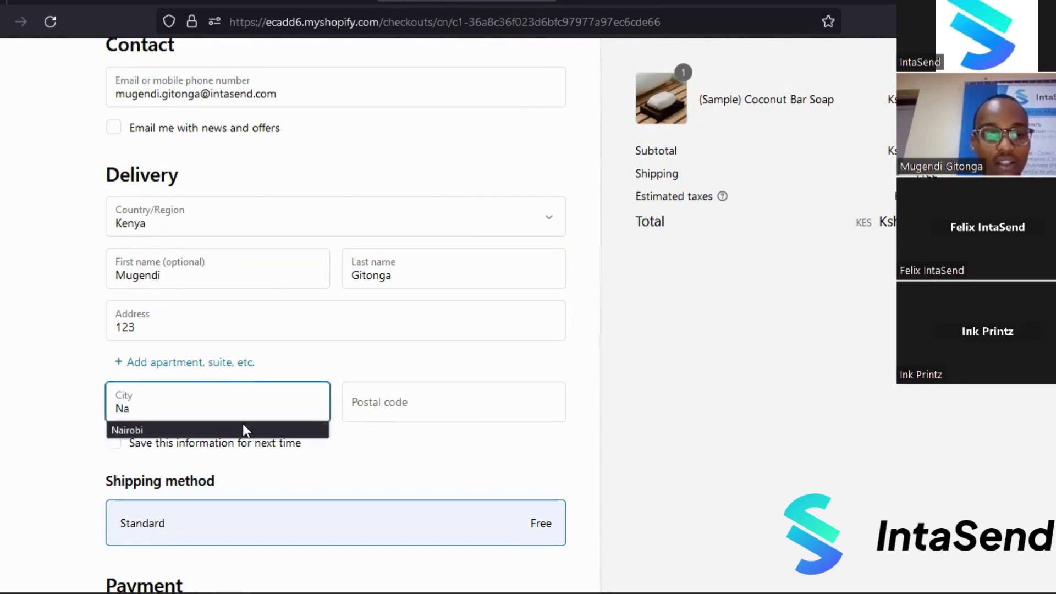
click(269, 432)
click(406, 413)
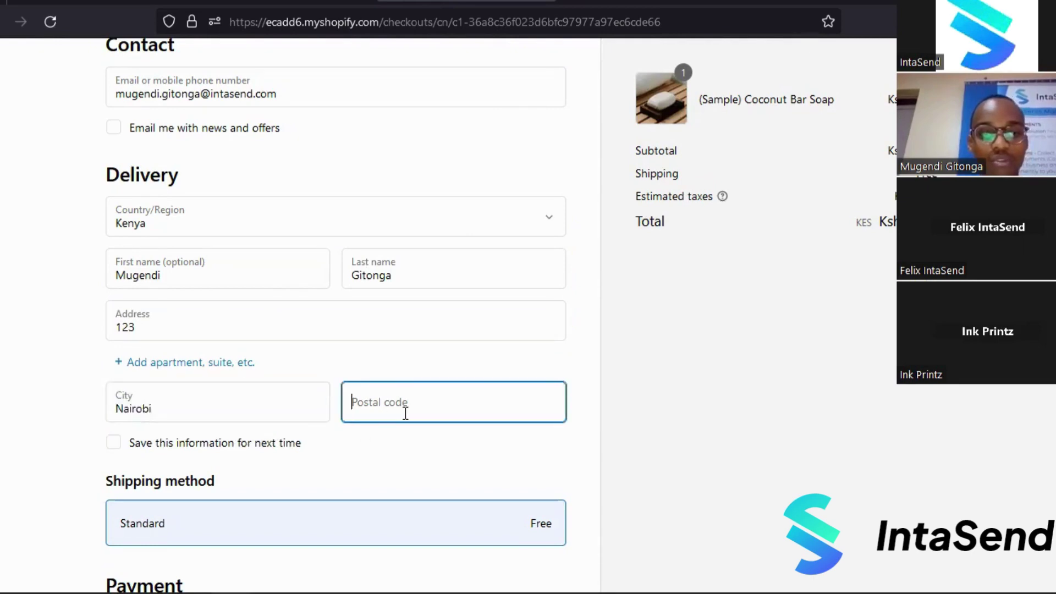
text(00100)
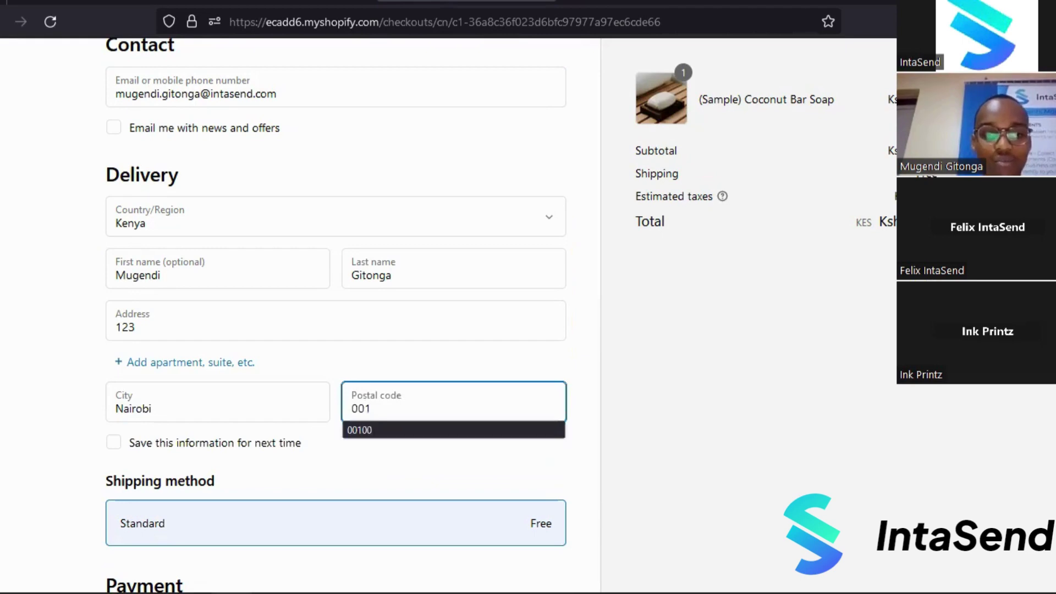
click(421, 430)
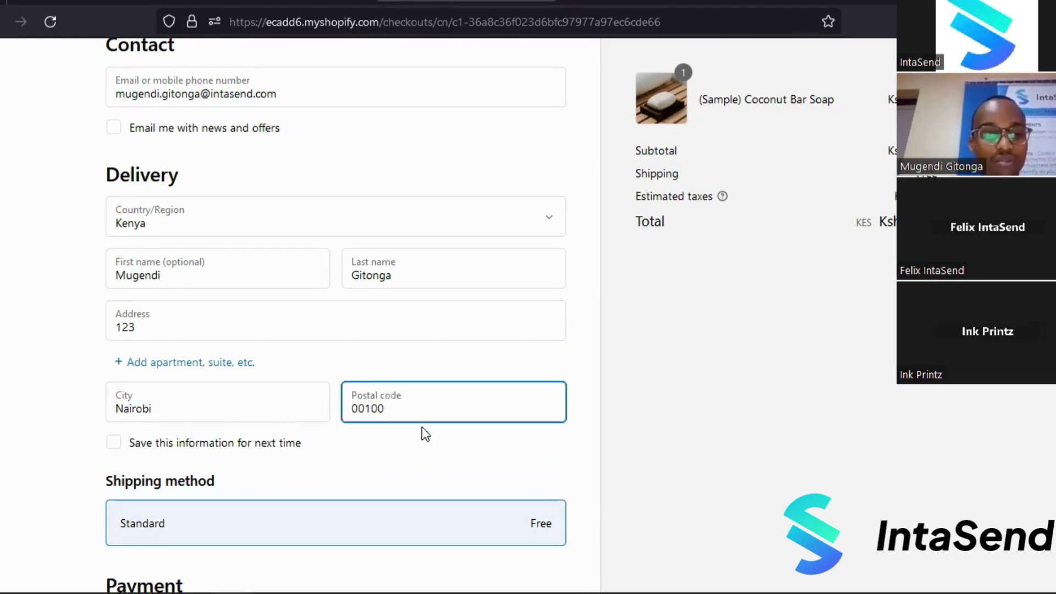
click(52, 394)
scroll(51, 395, down, 1)
Pay now with IntaSend (Pay with Card and M-Pesa) selected as the payment method
scroll(51, 395, down, 3)
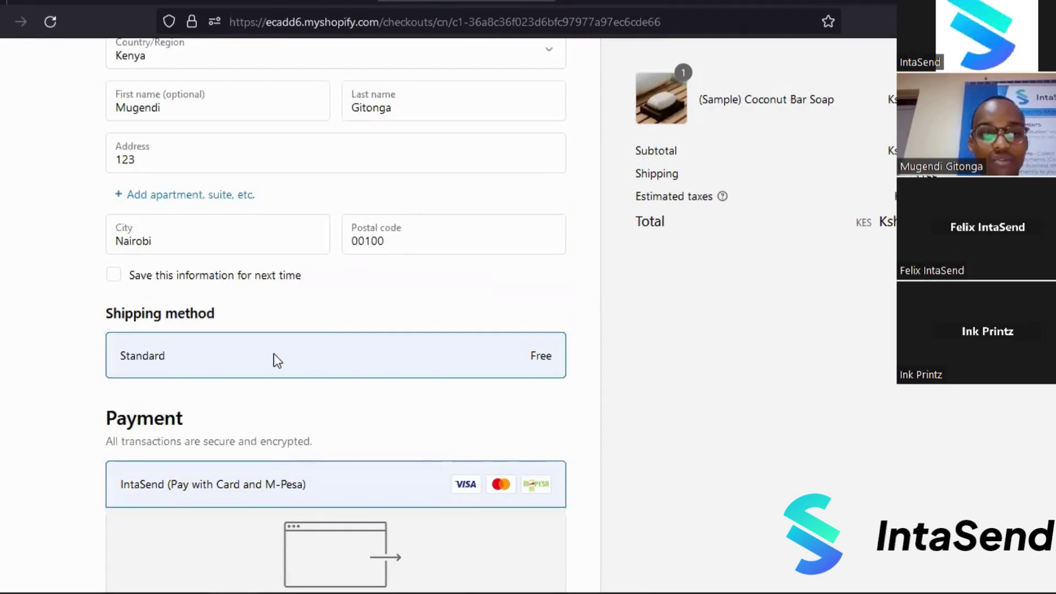
scroll(236, 368, up, 1)
scroll(237, 368, down, 5)
scroll(236, 367, down, 2)
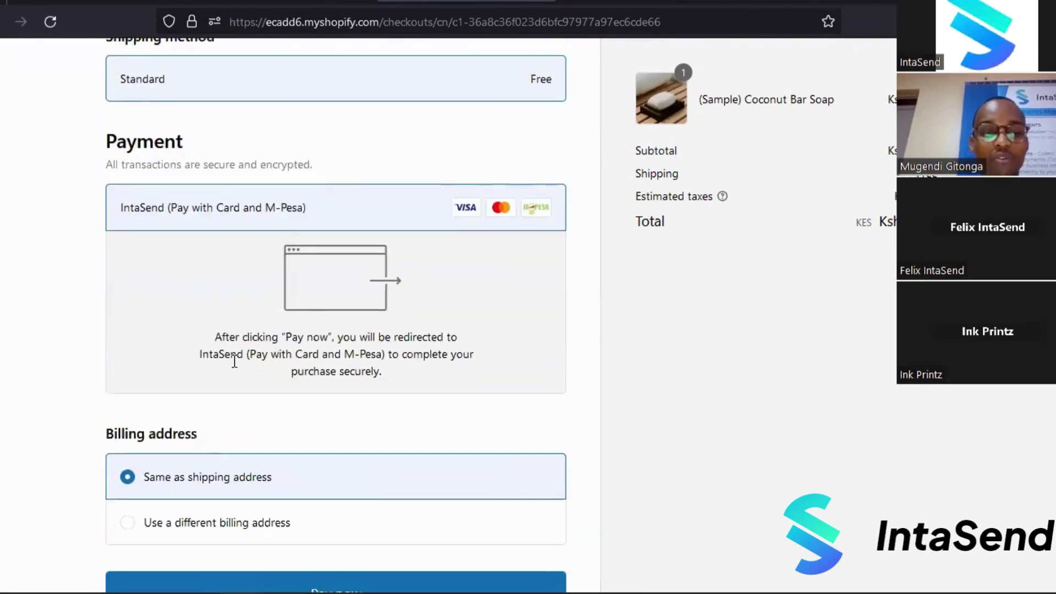
scroll(235, 361, down, 1)
scroll(234, 361, up, 2)
scroll(234, 362, down, 1)
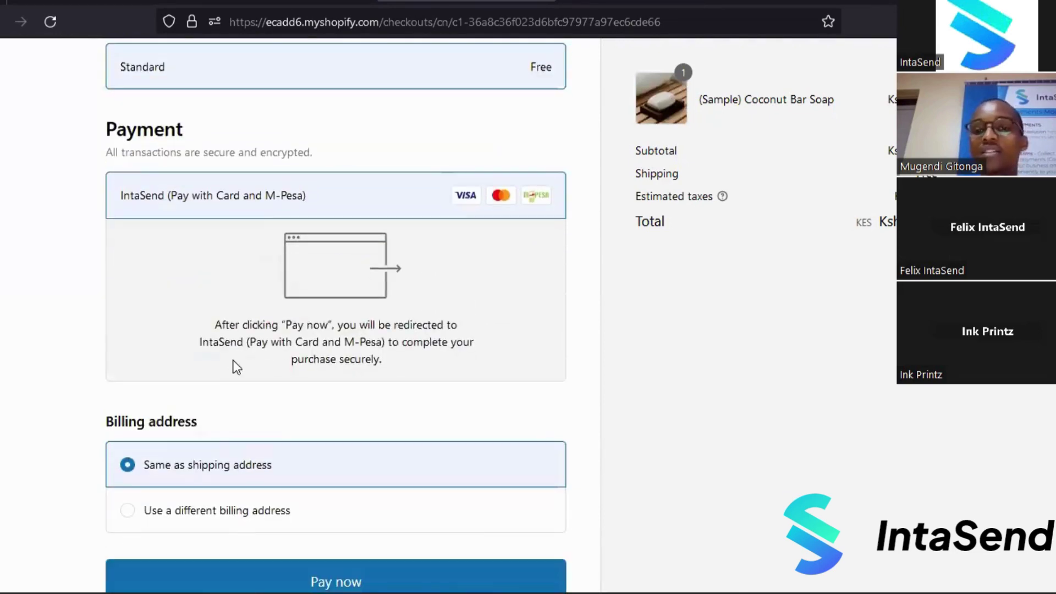
scroll(233, 360, down, 2)
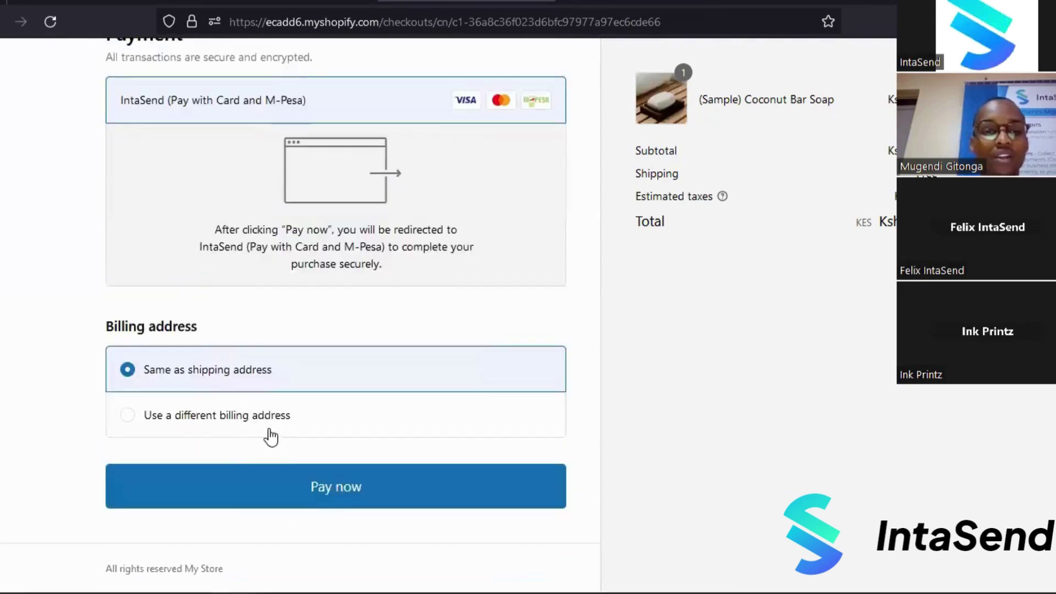
click(308, 491)
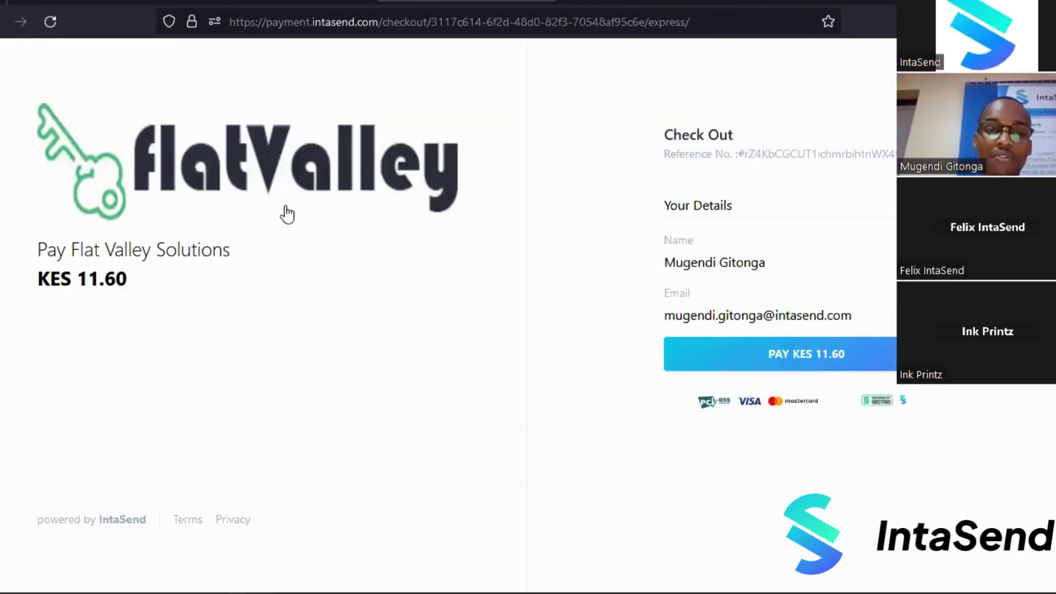
Review the checkout's merchant Flat Valley Solutions, reference number and customer name
drag(488, 232, 108, 173)
click(289, 261)
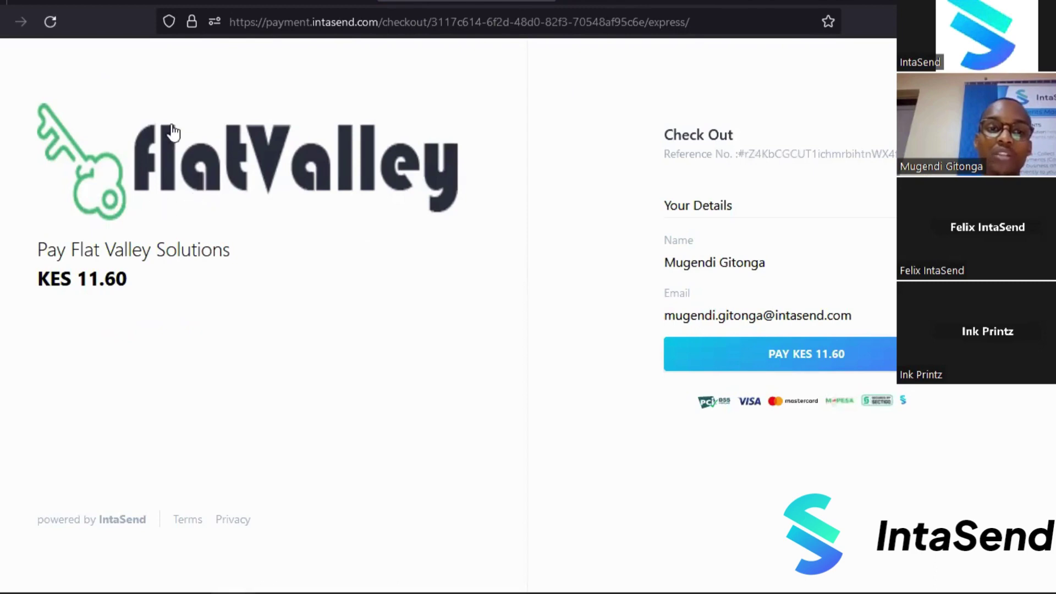
drag(37, 244, 257, 233)
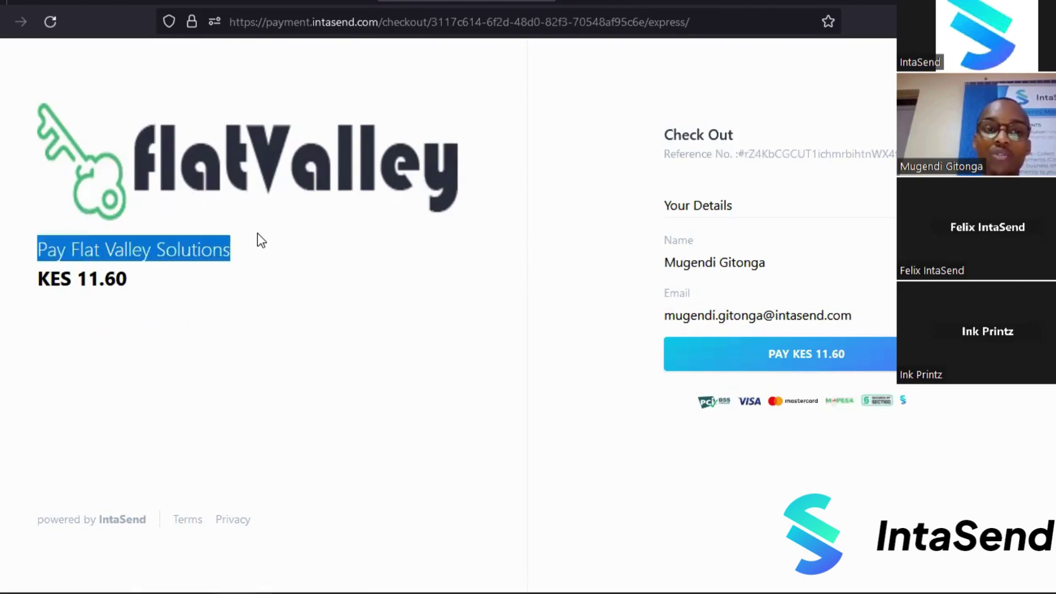
click(257, 233)
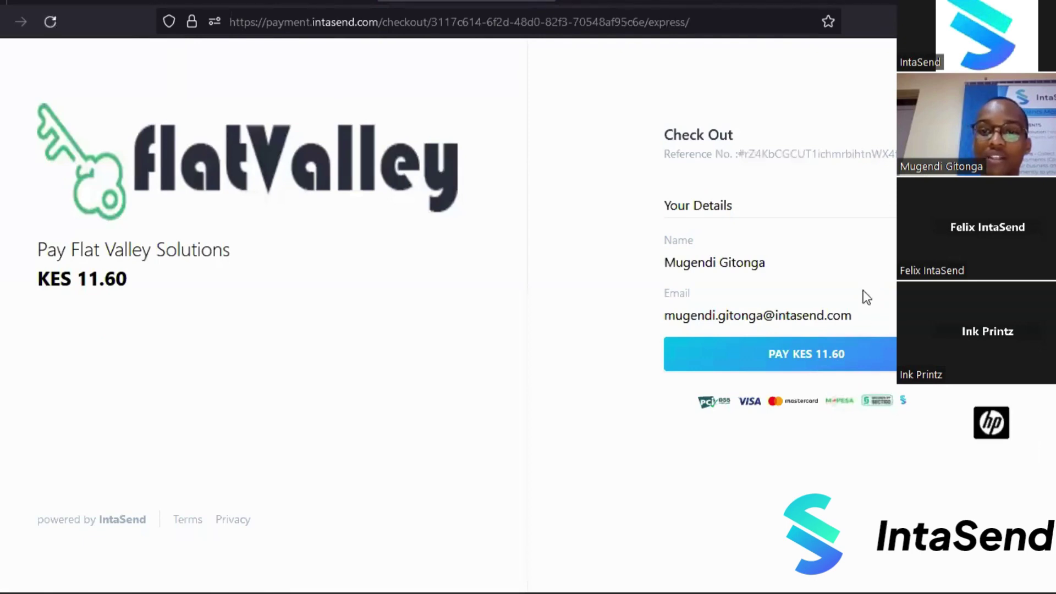
mouse_move(744, 155)
mouse_down()
mouse_move(896, 155)
mouse_move(745, 158)
mouse_up()
click(862, 159)
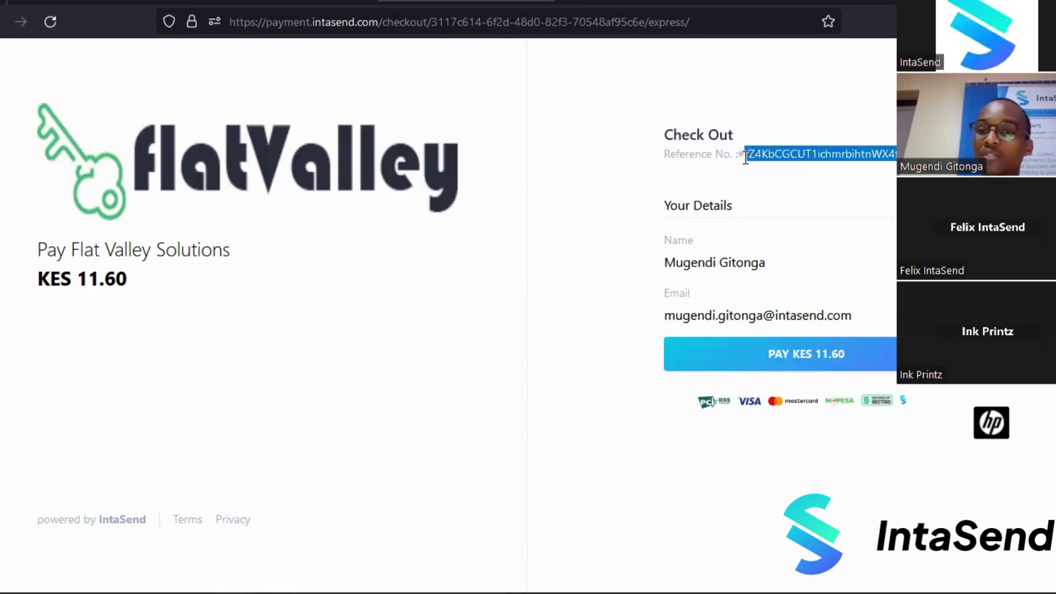
click(829, 240)
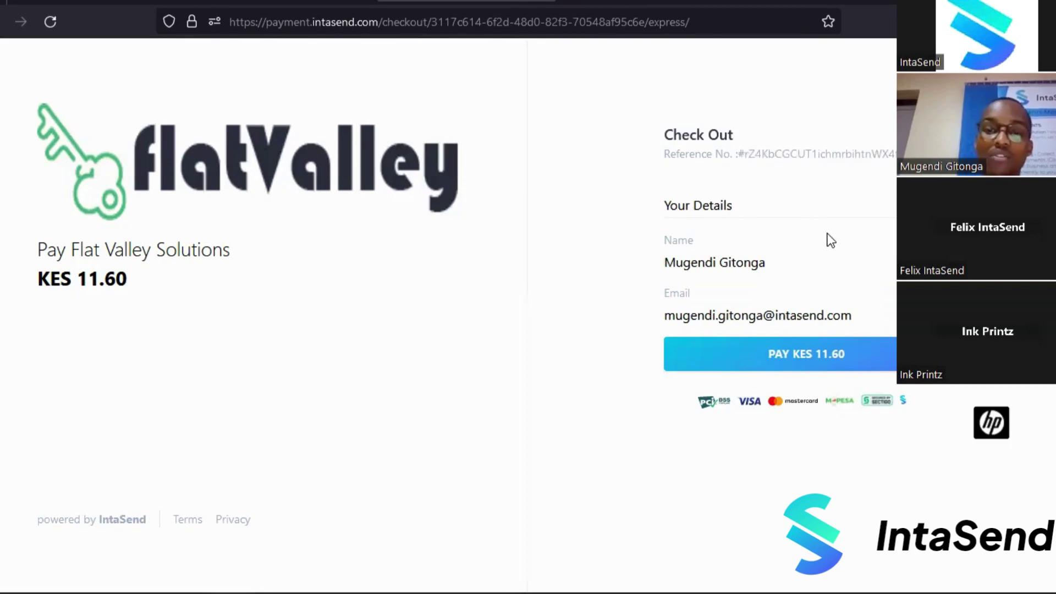
triple_click(758, 250)
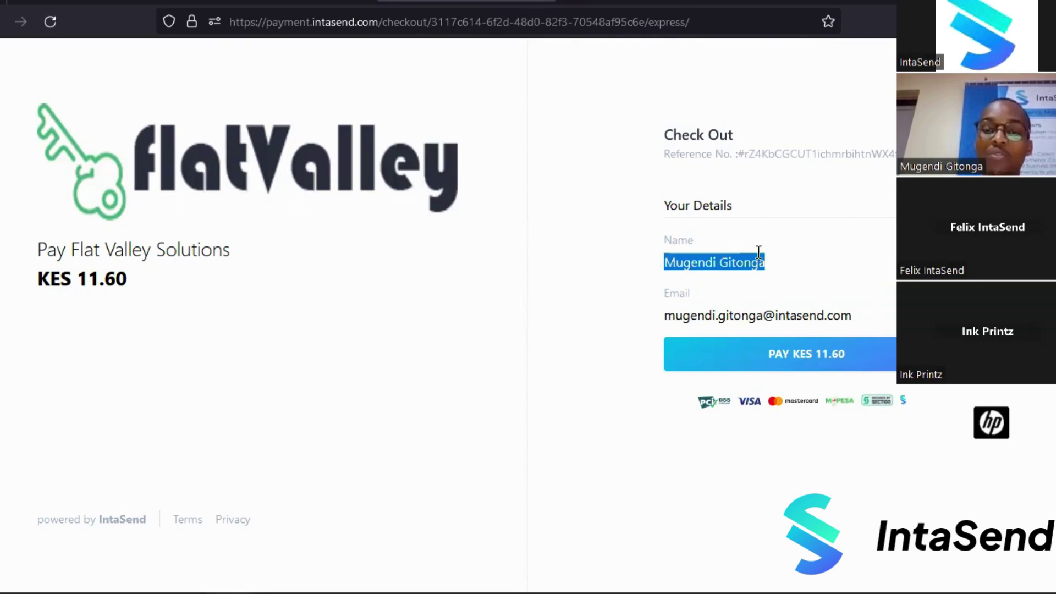
click(849, 233)
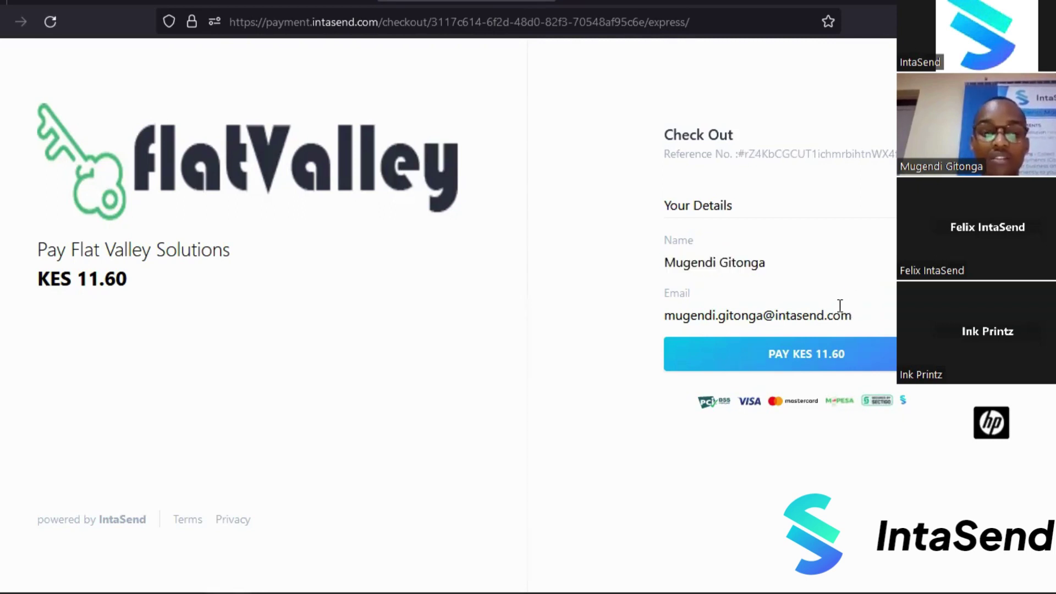
Pay the KES 11.60 total with M-Pesa, entering the customer's phone number
click(808, 353)
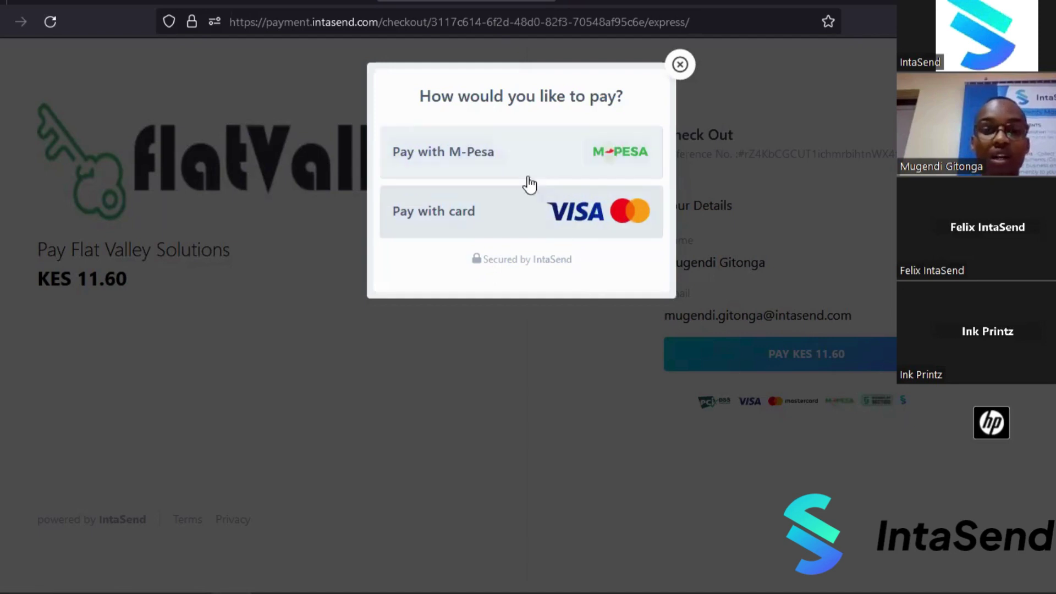
click(509, 151)
click(473, 227)
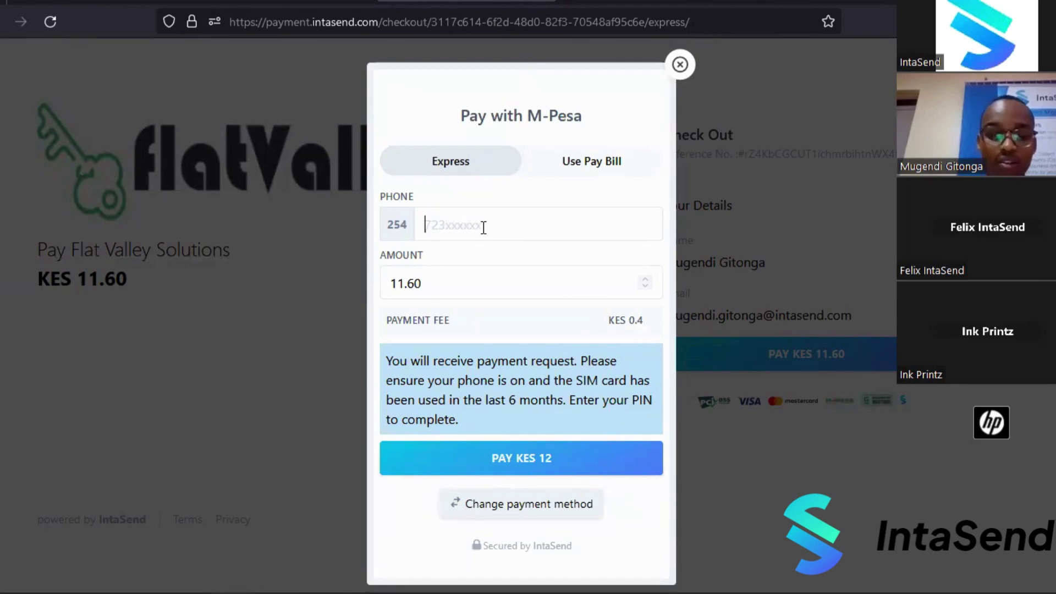
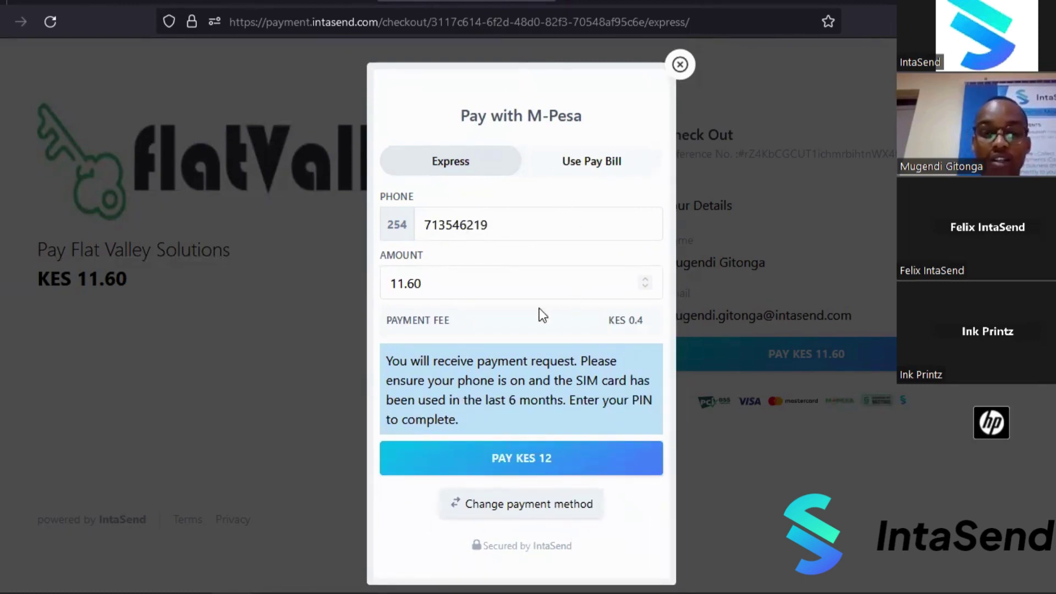
Check the payment fee row and send the KES 12 M-Pesa payment request
triple_click(491, 319)
click(539, 318)
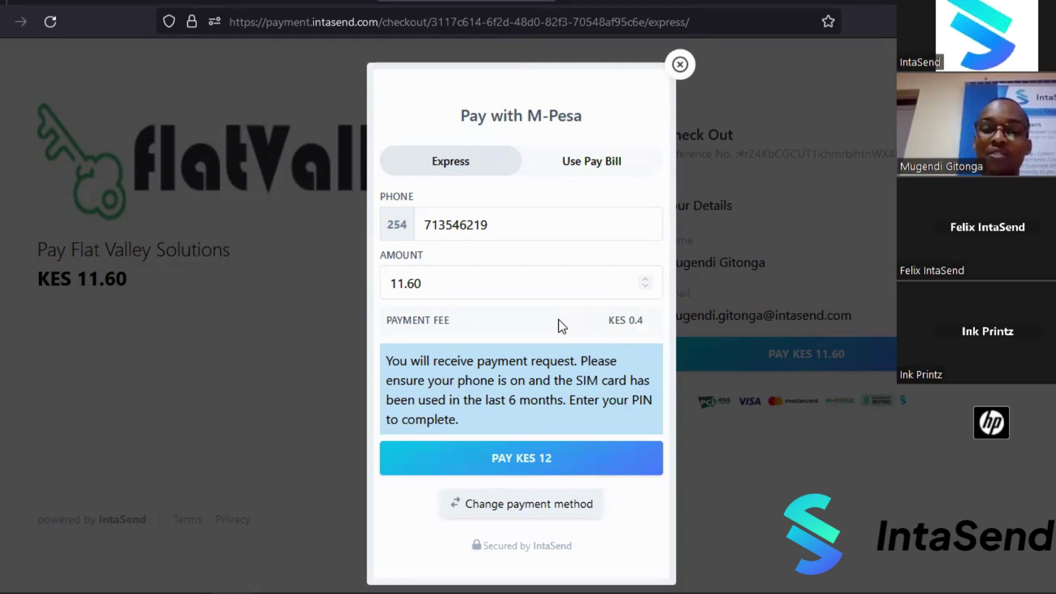
double_click(517, 321)
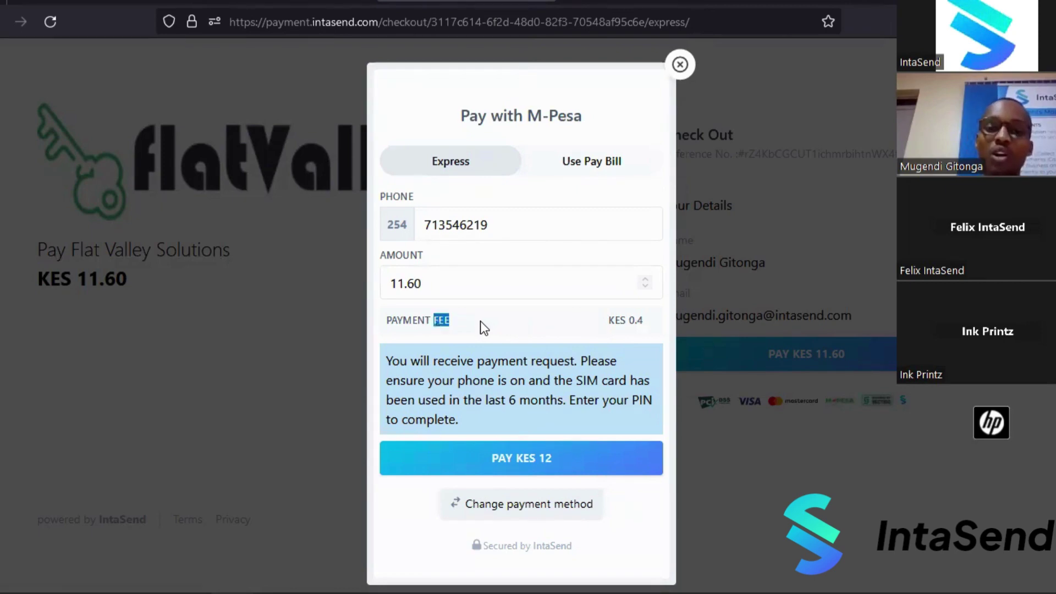
click(467, 327)
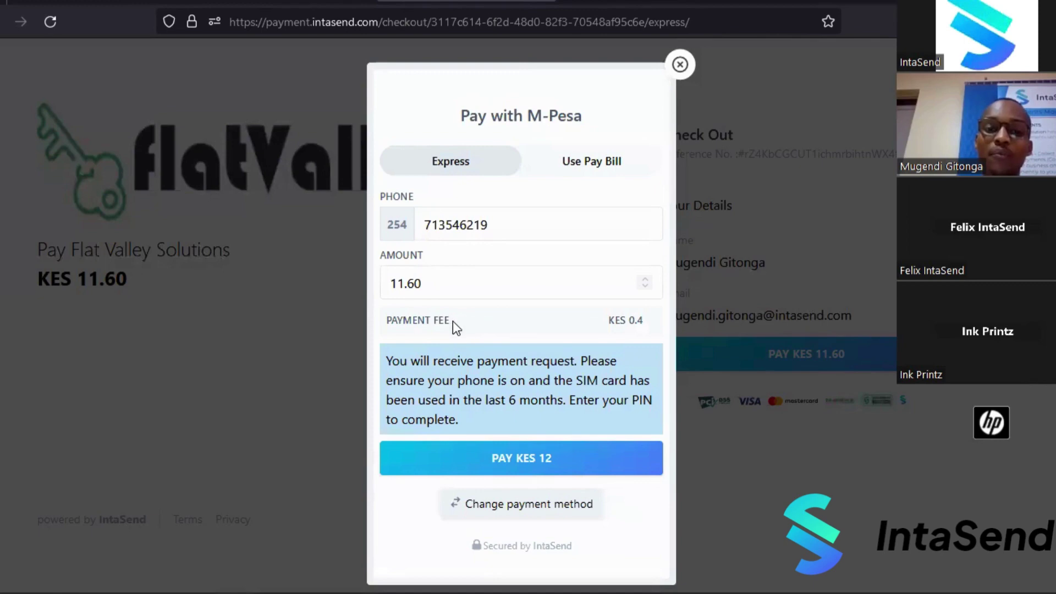
triple_click(418, 321)
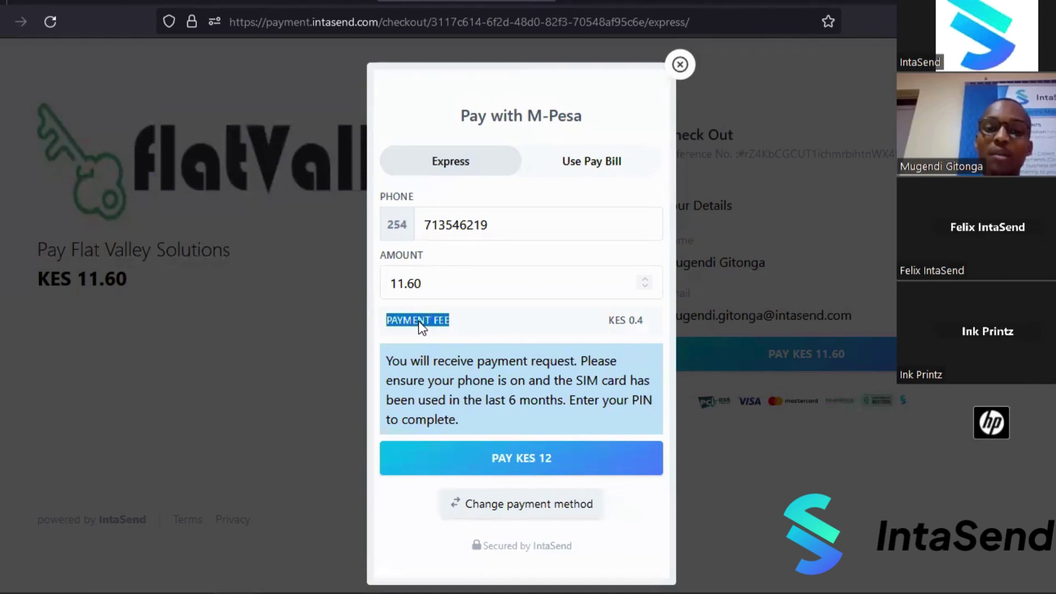
click(620, 319)
click(552, 326)
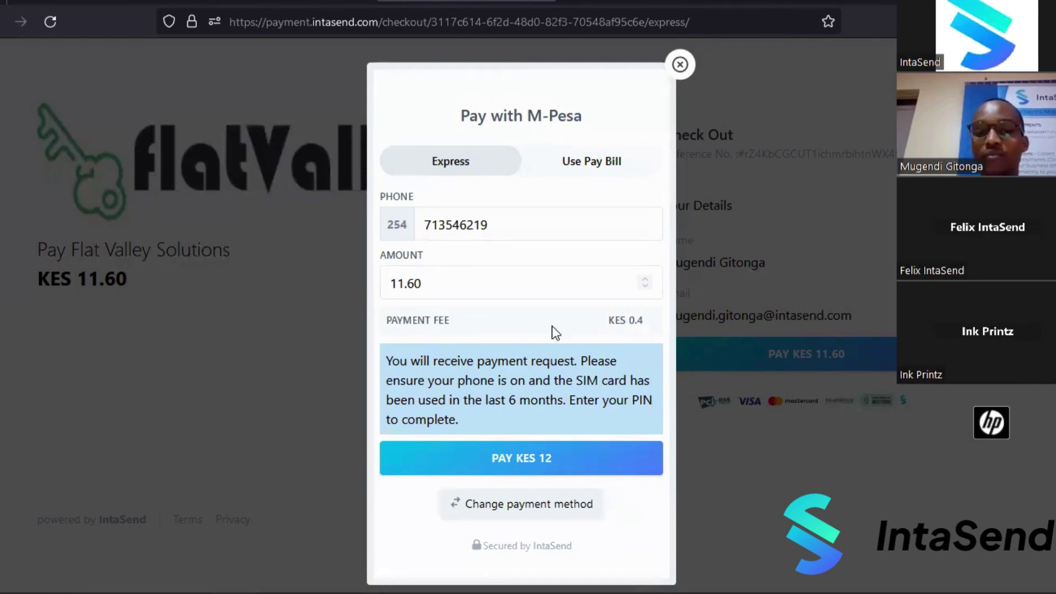
scroll(552, 326, down, 1)
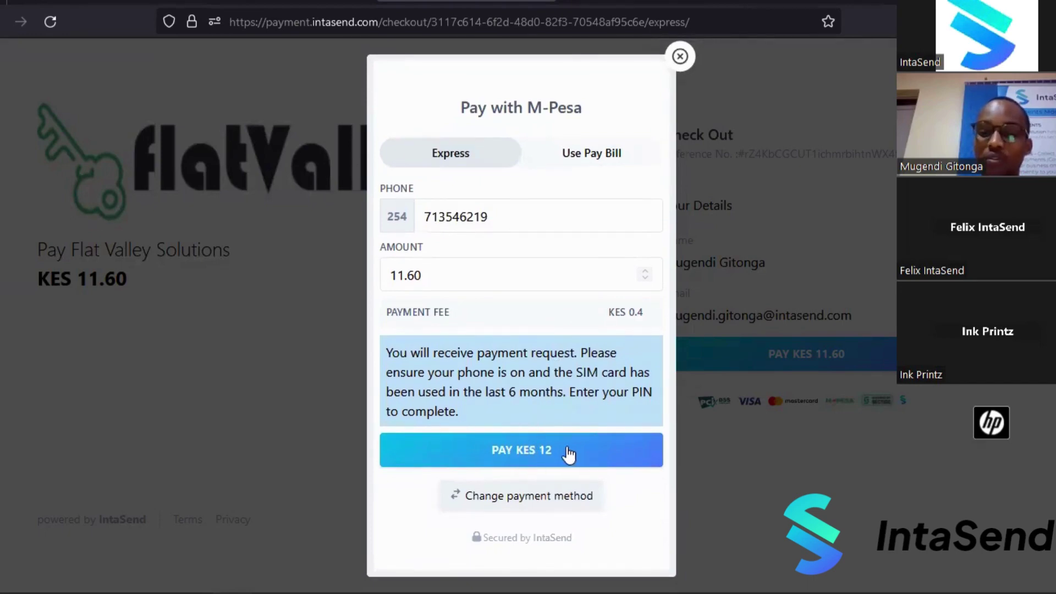
click(538, 451)
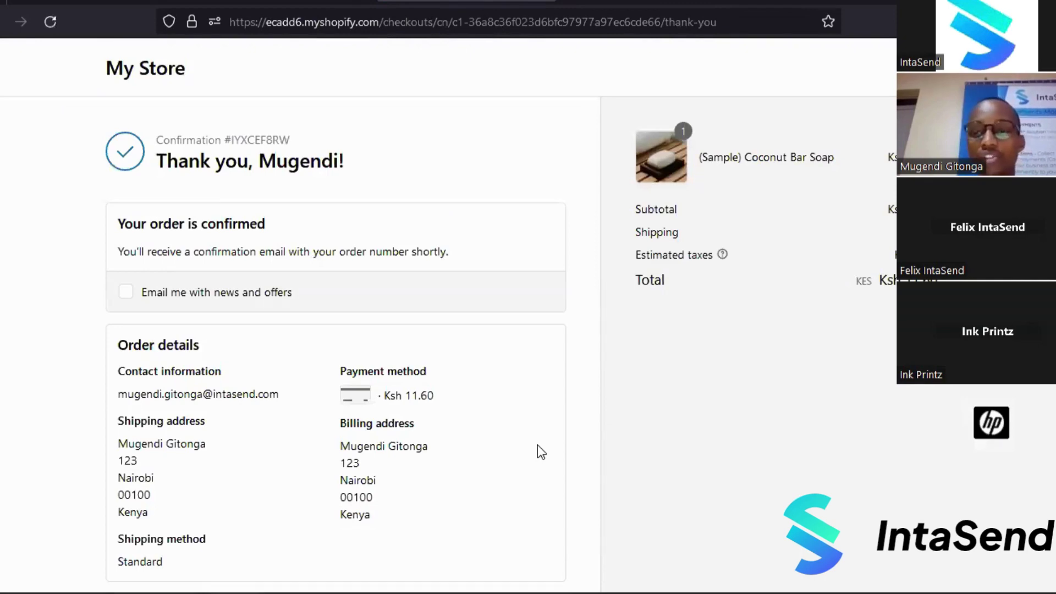
Scroll the order thank-you page, then return to the admin's Add payment method settings
scroll(537, 432, down, 2)
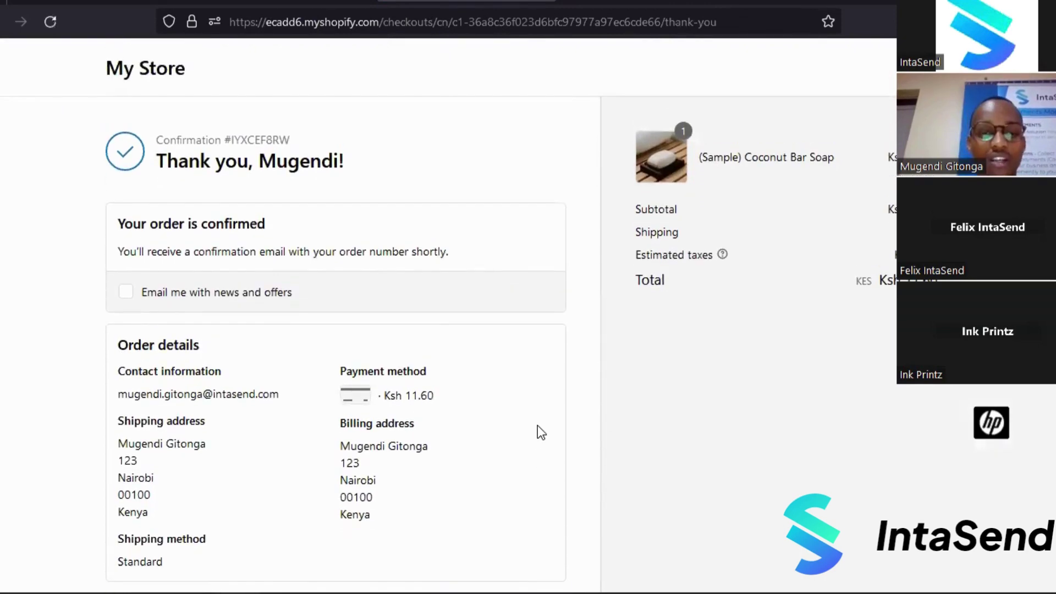
scroll(528, 379, down, 3)
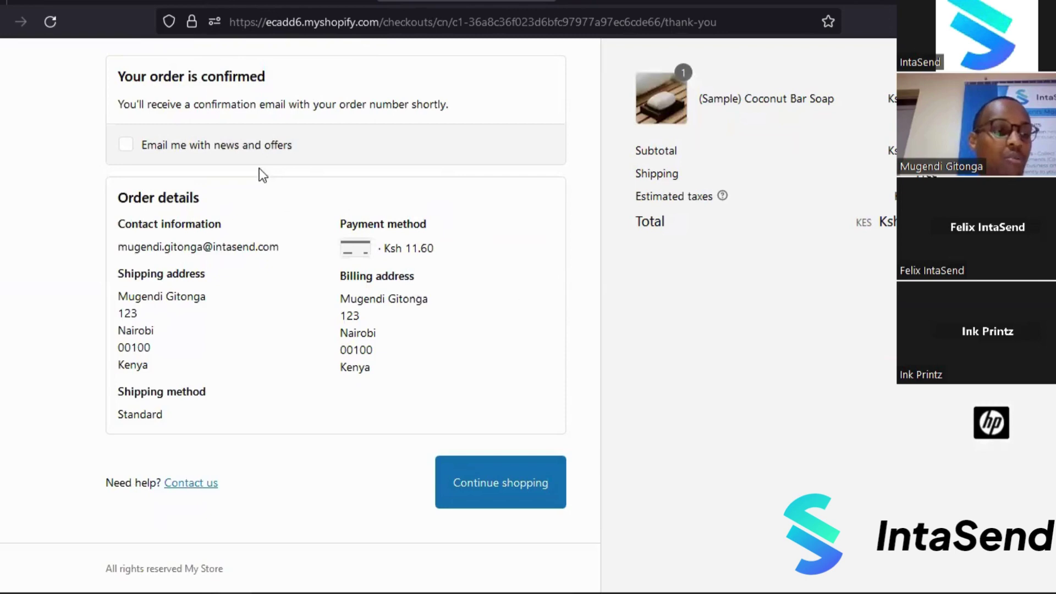
click(103, 1)
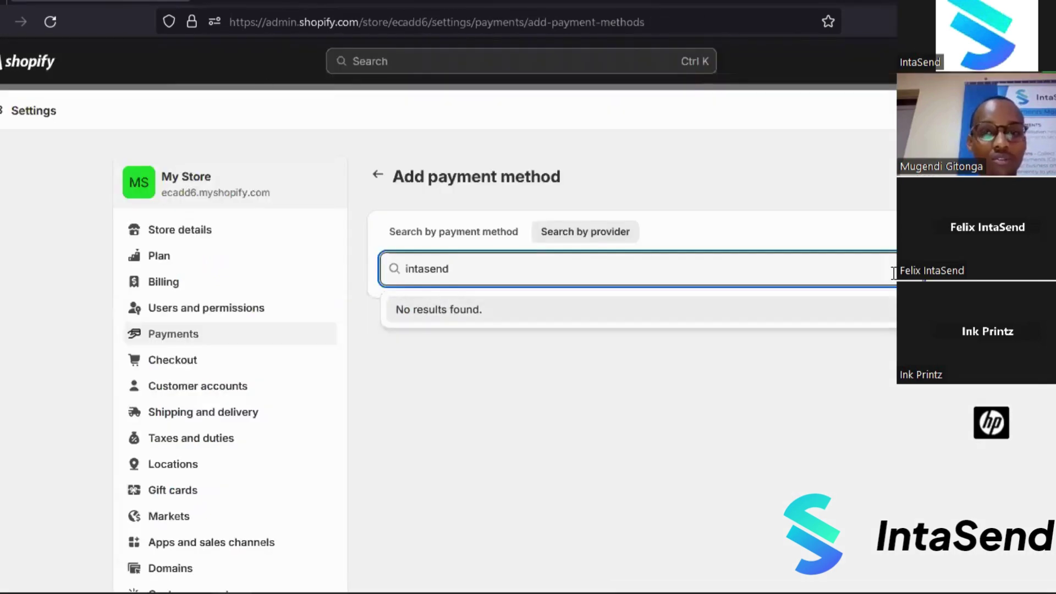
click(1043, 111)
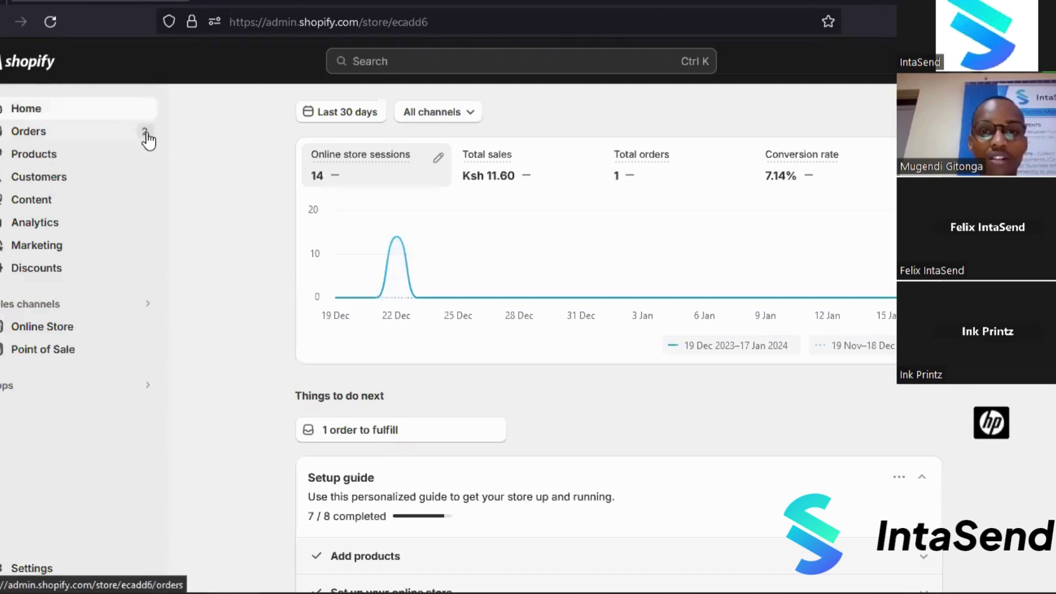
click(89, 140)
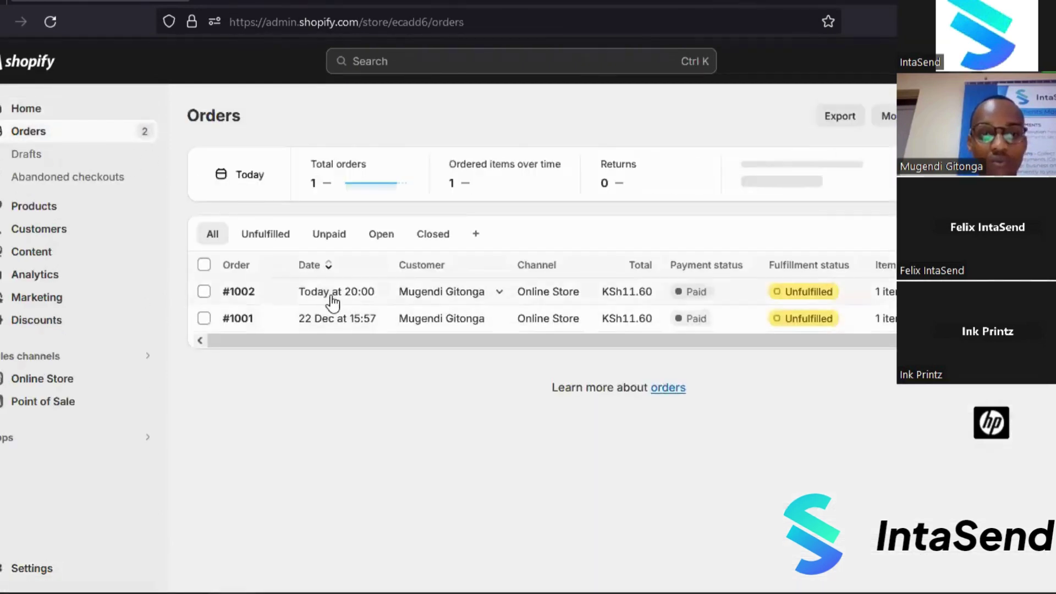
click(471, 300)
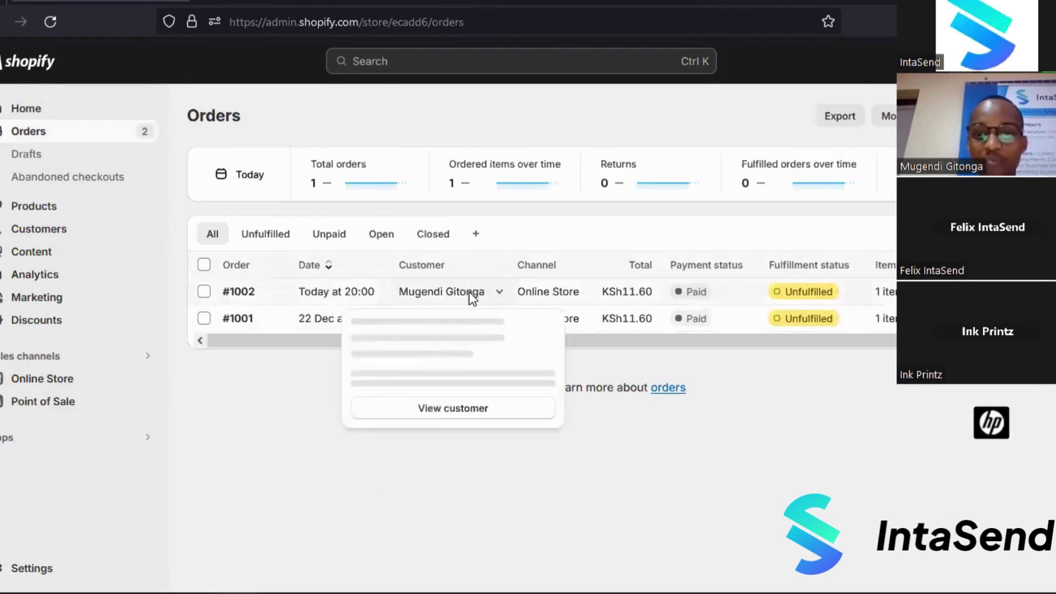
click(567, 300)
click(566, 301)
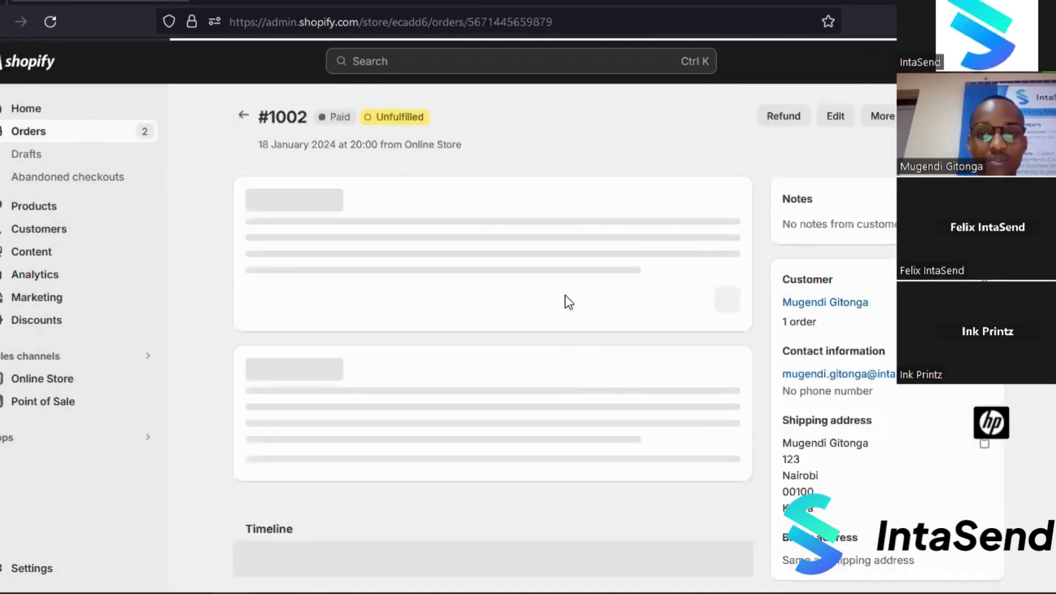
scroll(565, 294, down, 3)
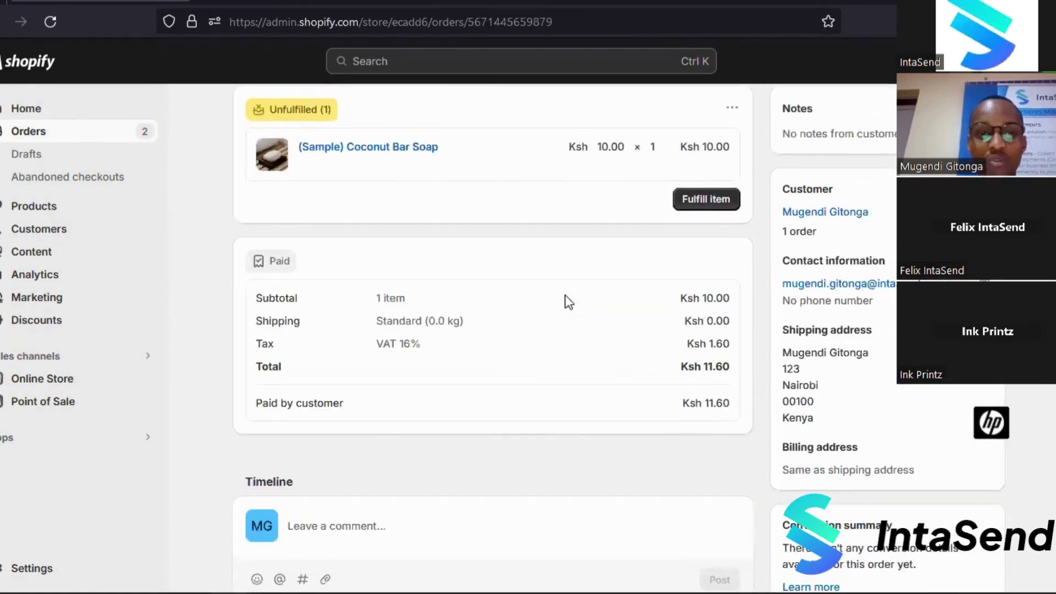
scroll(565, 295, down, 5)
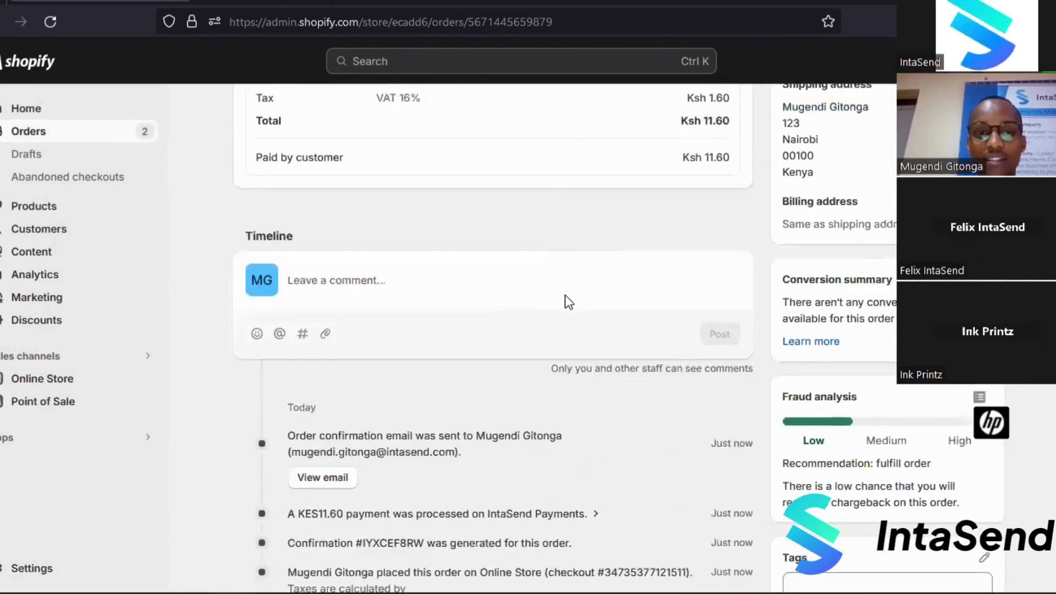
scroll(565, 294, up, 5)
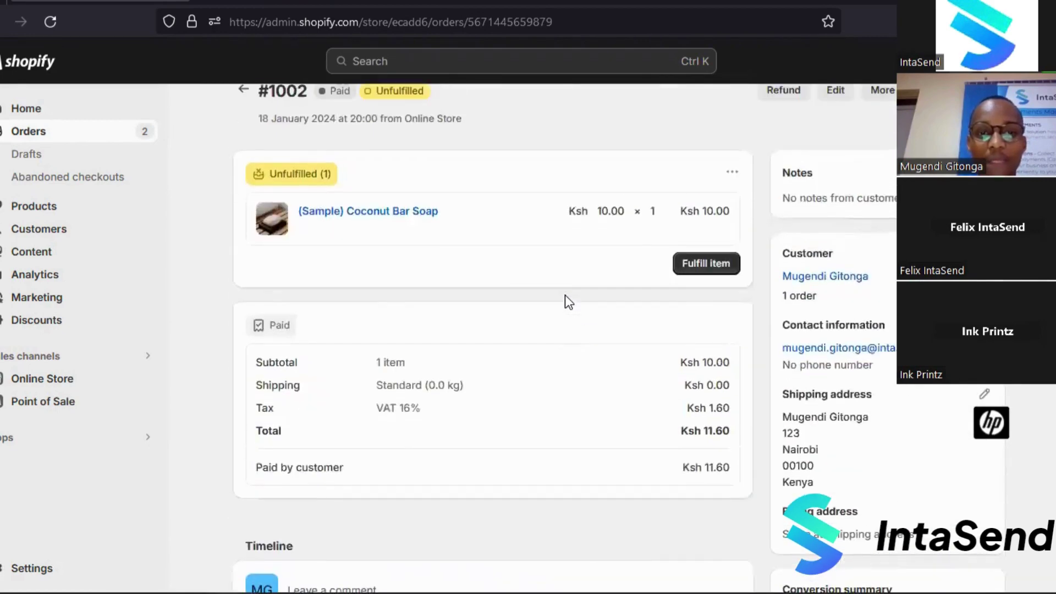
scroll(565, 295, up, 1)
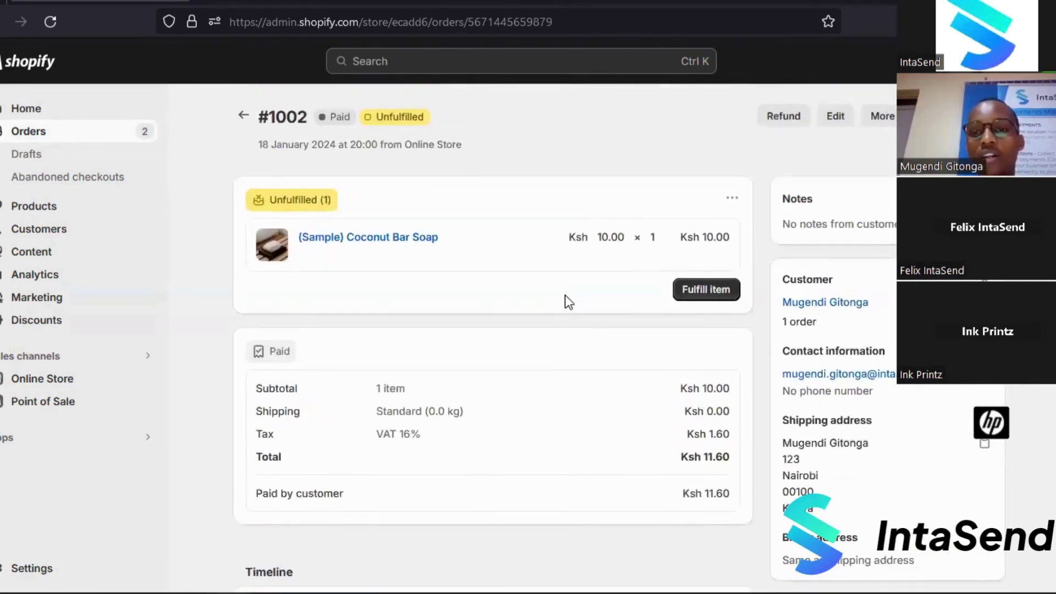
scroll(566, 295, down, 1)
scroll(565, 295, up, 1)
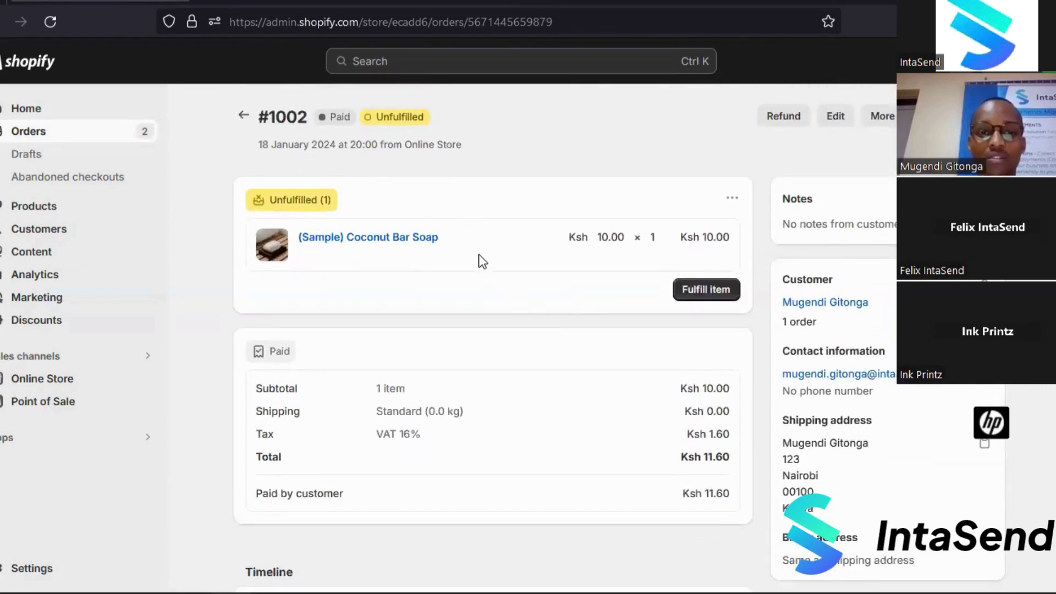
scroll(490, 299, down, 7)
scroll(488, 292, down, 3)
scroll(489, 292, up, 6)
scroll(488, 293, up, 4)
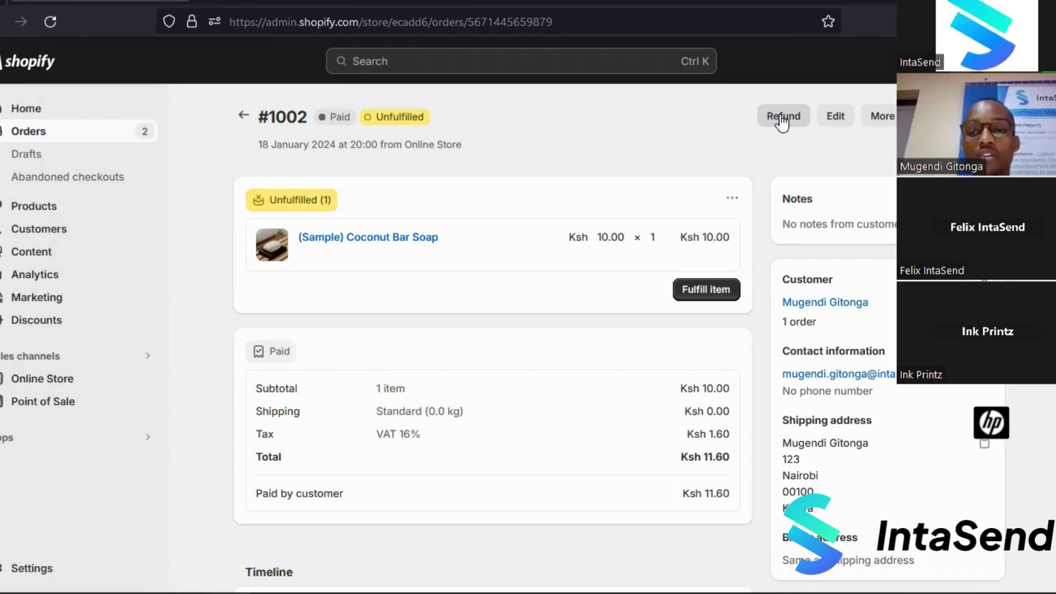
Start a refund on order #1002 for 1 soap with reason 'customer cancelled order'
click(782, 117)
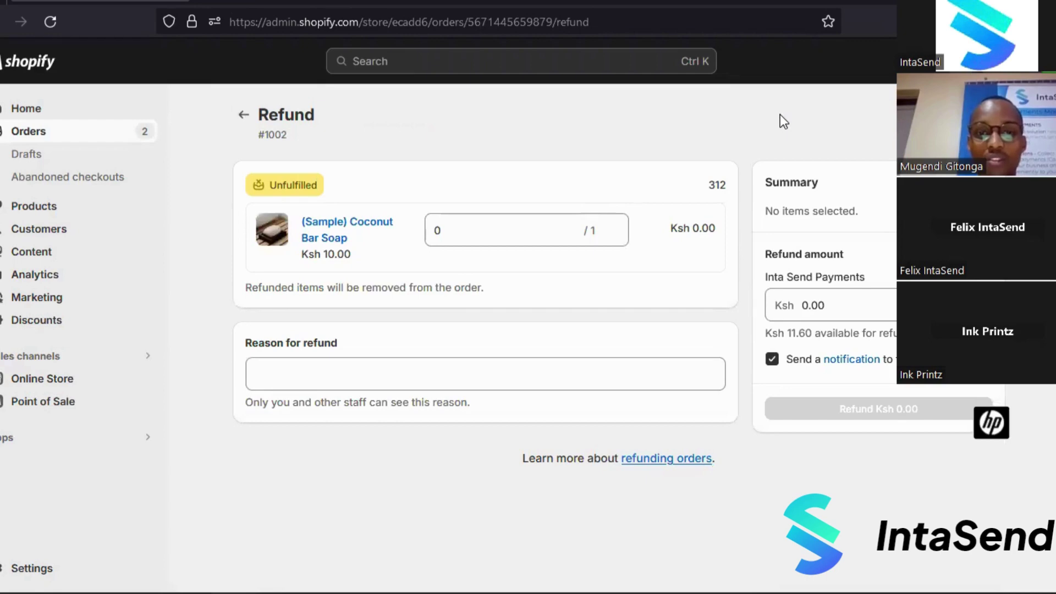
click(500, 228)
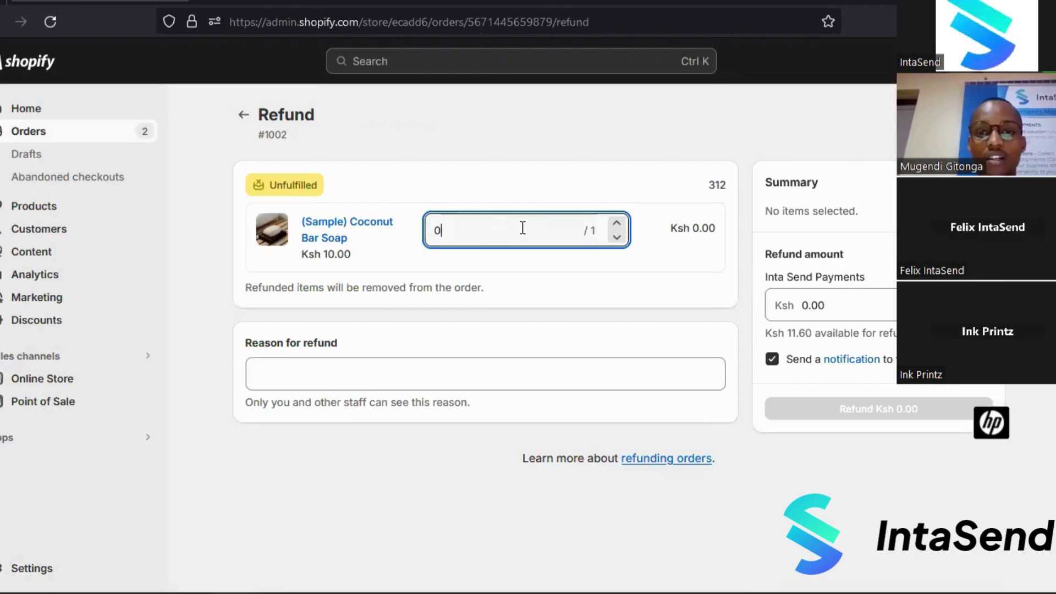
click(618, 224)
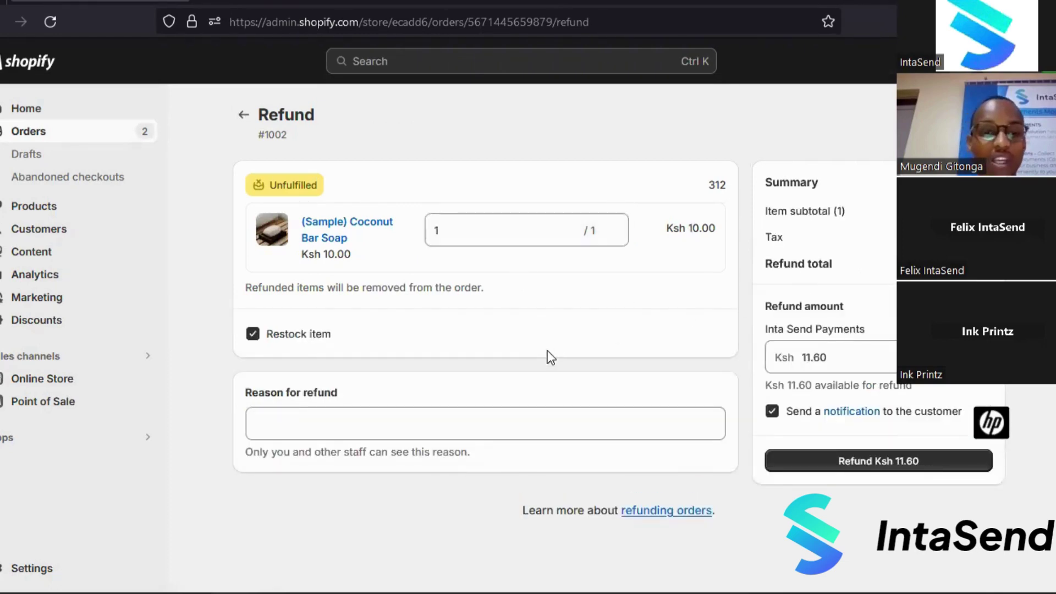
click(446, 417)
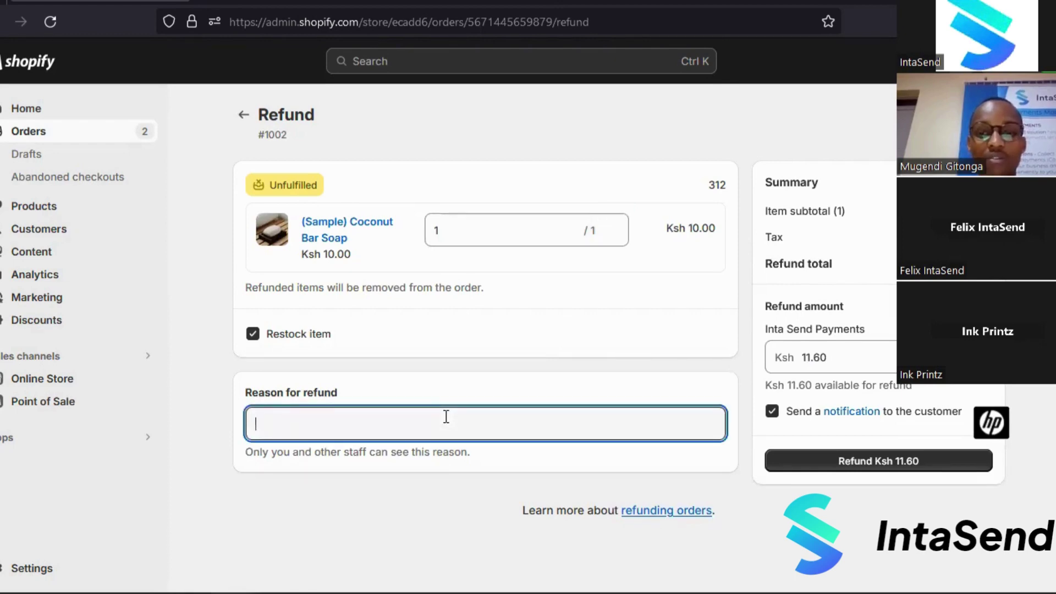
text(customer)
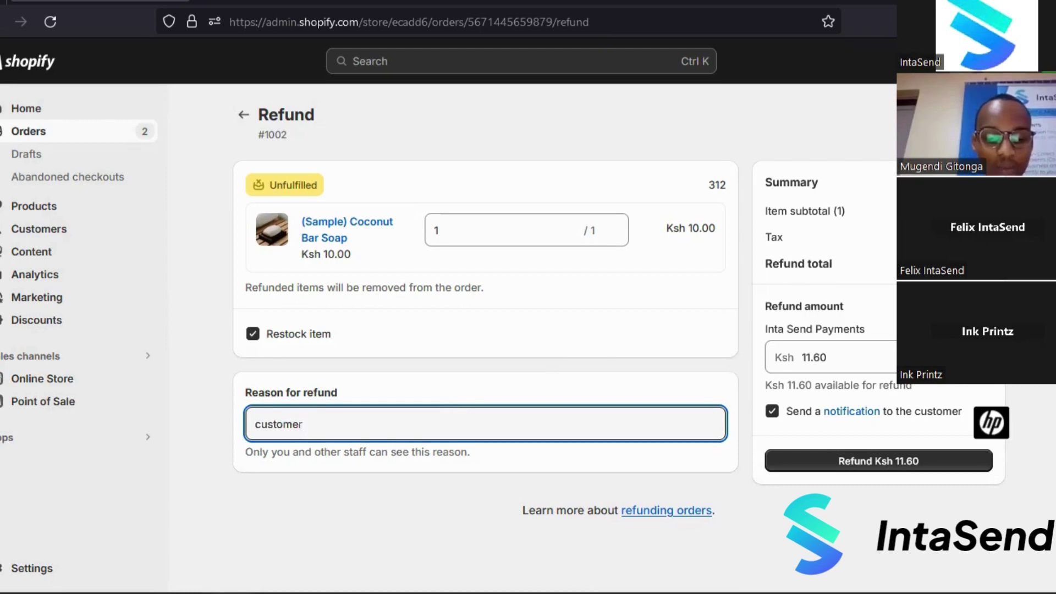
text( cancelled )
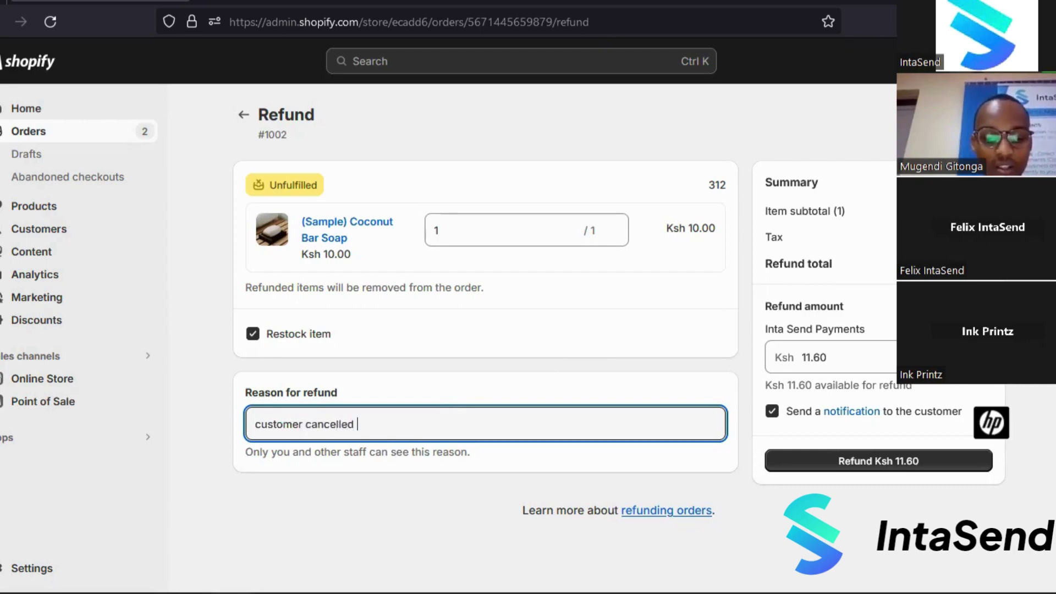
text(order)
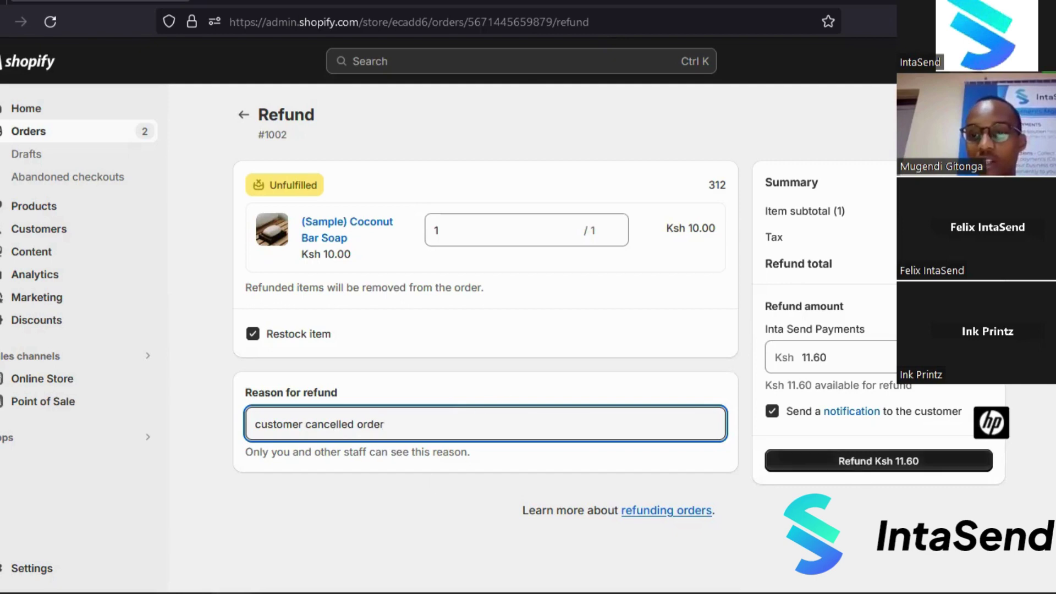
Set the refund amount to Ksh 11.60 and issue the refund
double_click(823, 357)
key(Right)
key(BackSpace)
key(BackSpace)
key(BackSpace)
key(BackSpace)
text(0)
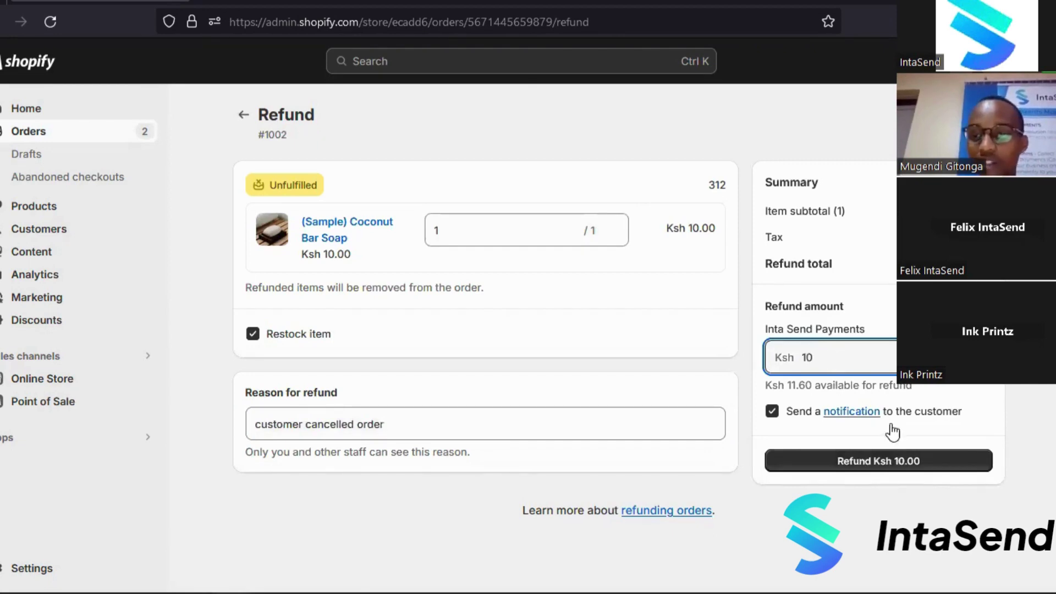
click(1025, 459)
scroll(902, 457, down, 1)
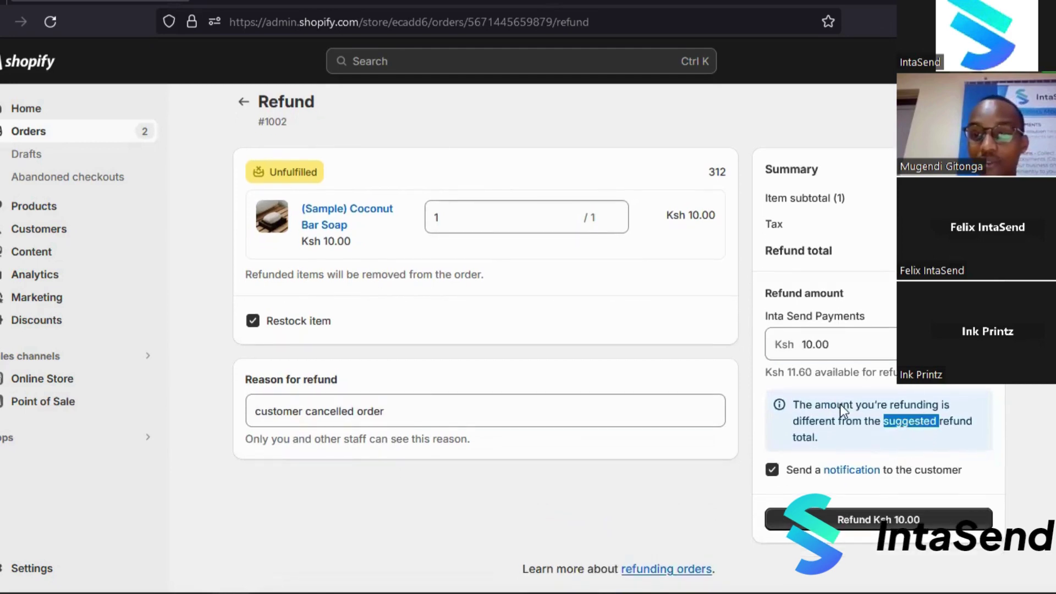
drag(807, 405, 841, 456)
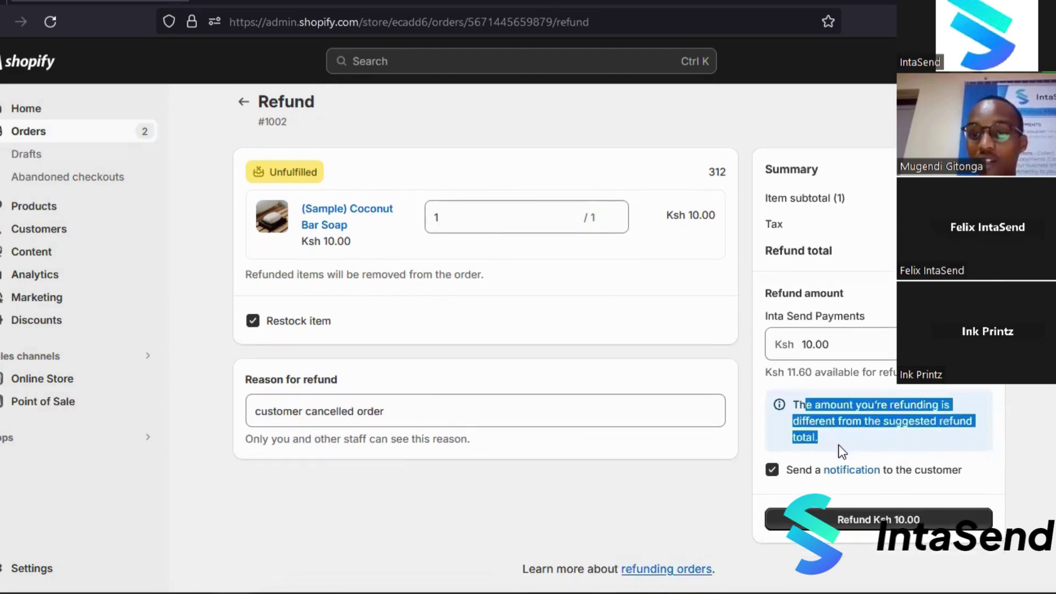
click(870, 332)
text(11.60)
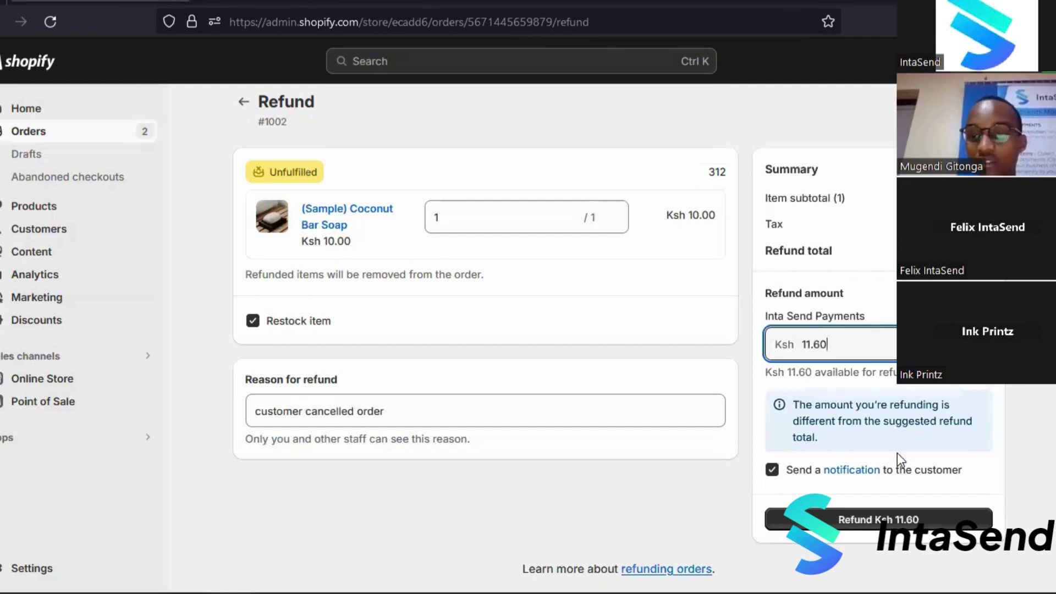
click(935, 526)
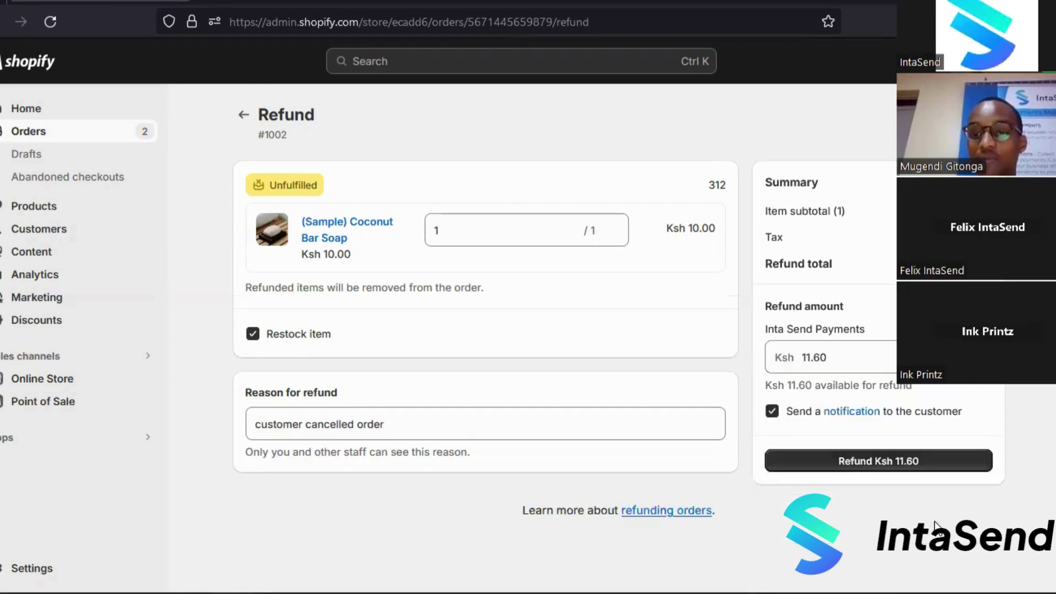
click(873, 459)
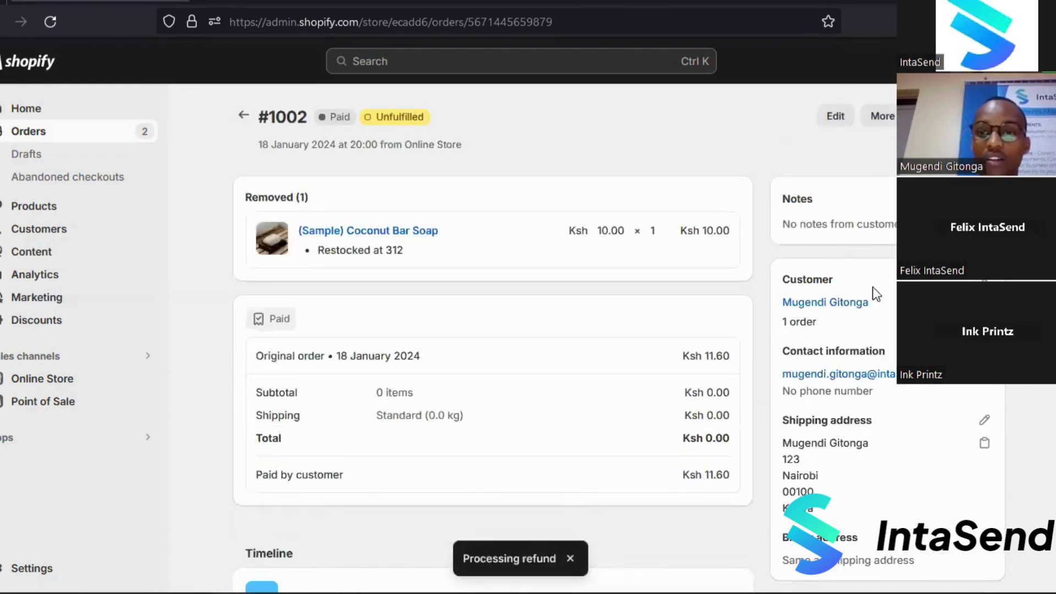
Check the pending refund on order #1002, then switch to the IntaSend dashboard
scroll(674, 246, down, 5)
scroll(674, 246, down, 2)
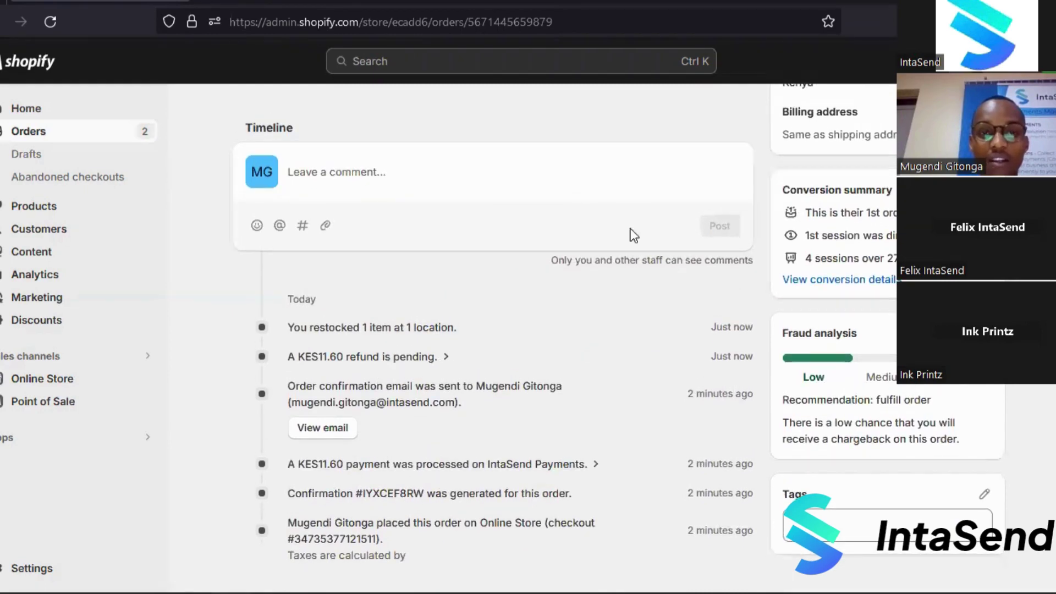
click(634, 1)
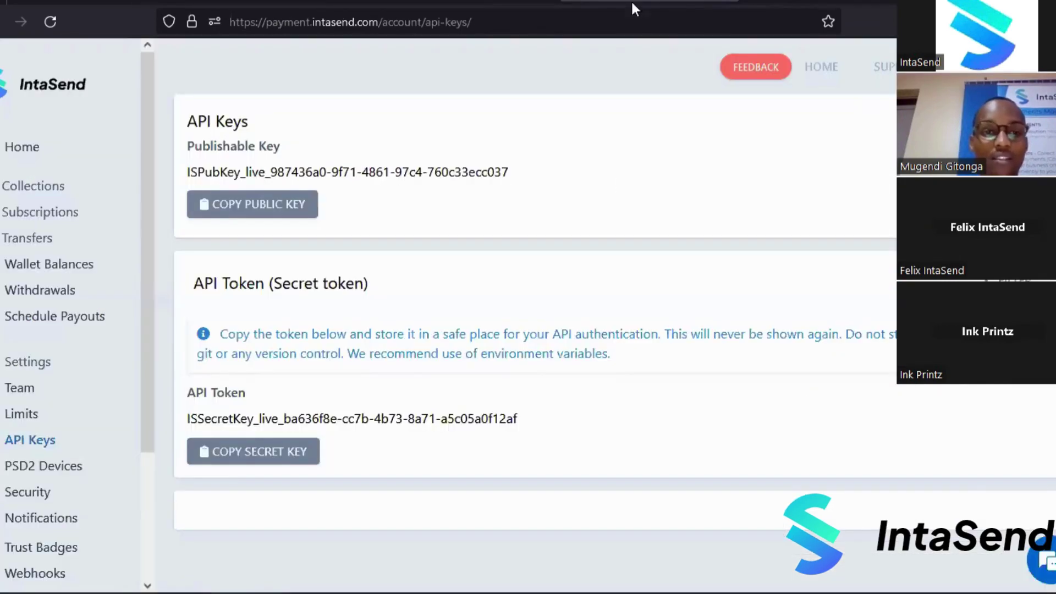
Open Collections, reload Payment Requests, then show the collection Transactions list
click(54, 190)
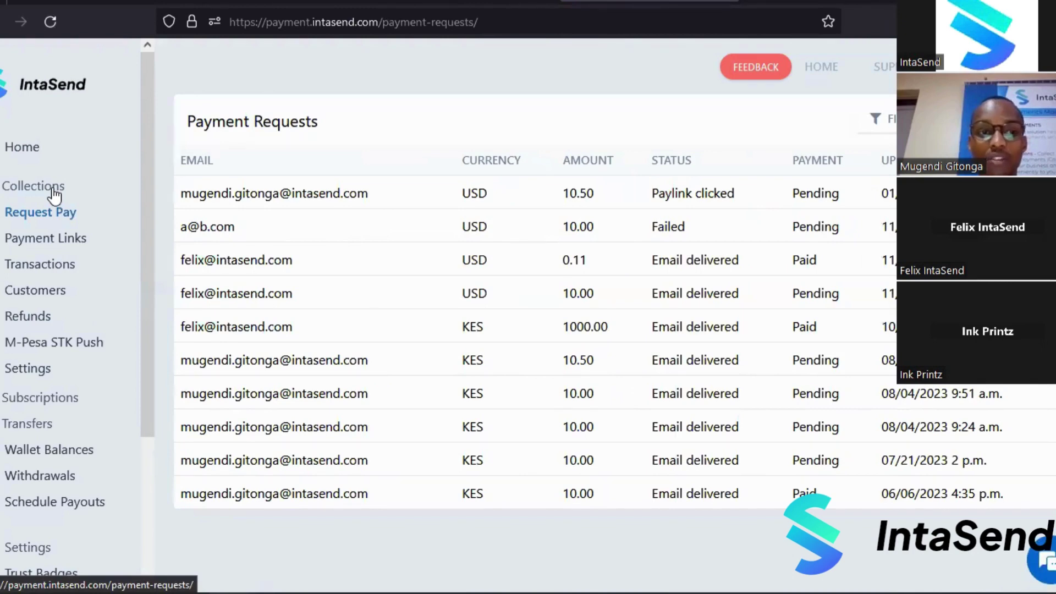
click(61, 217)
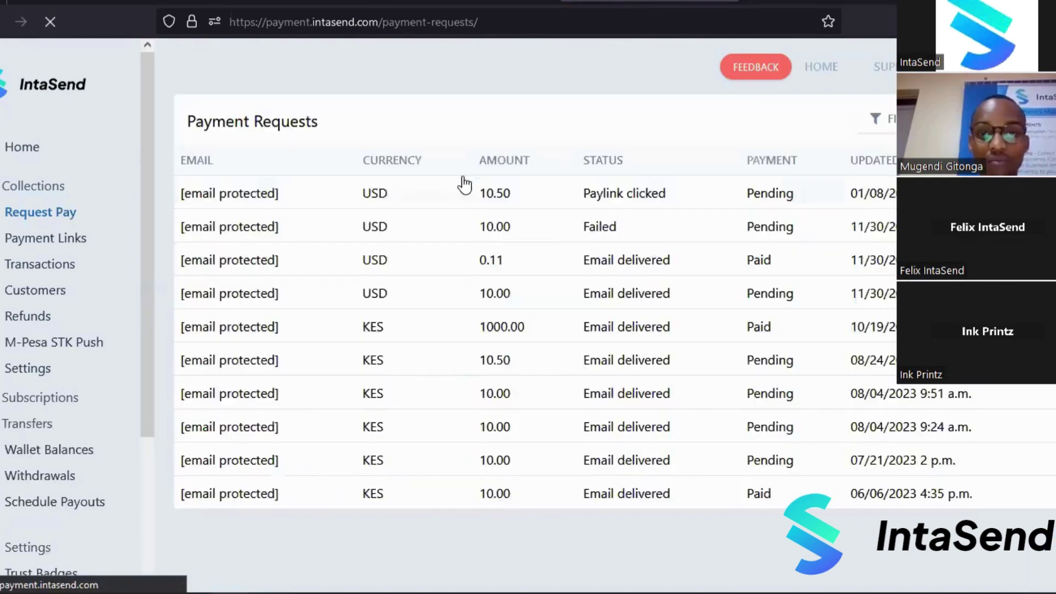
click(40, 271)
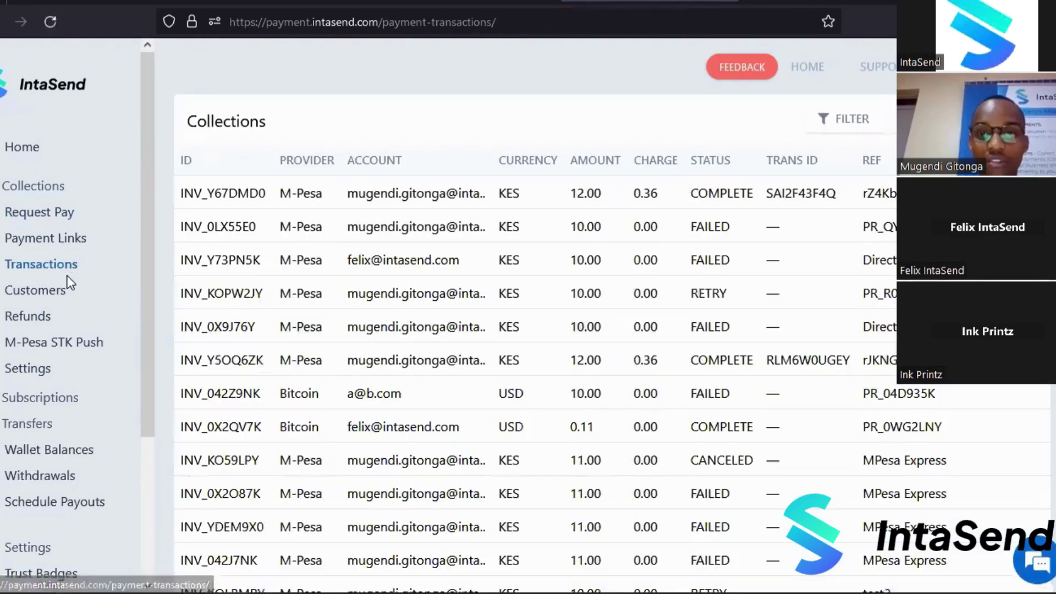
click(796, 195)
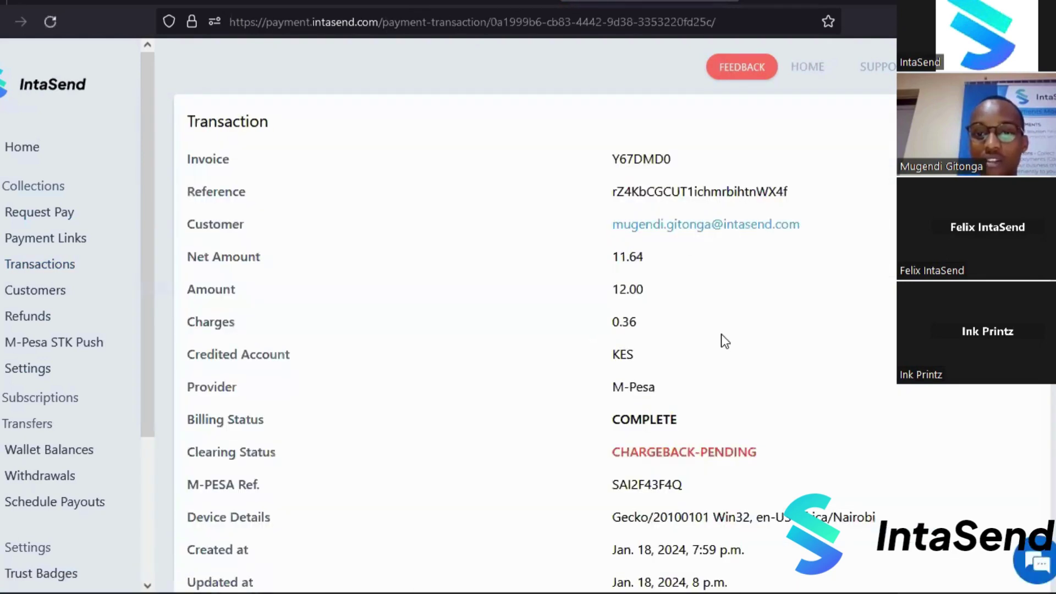
double_click(632, 161)
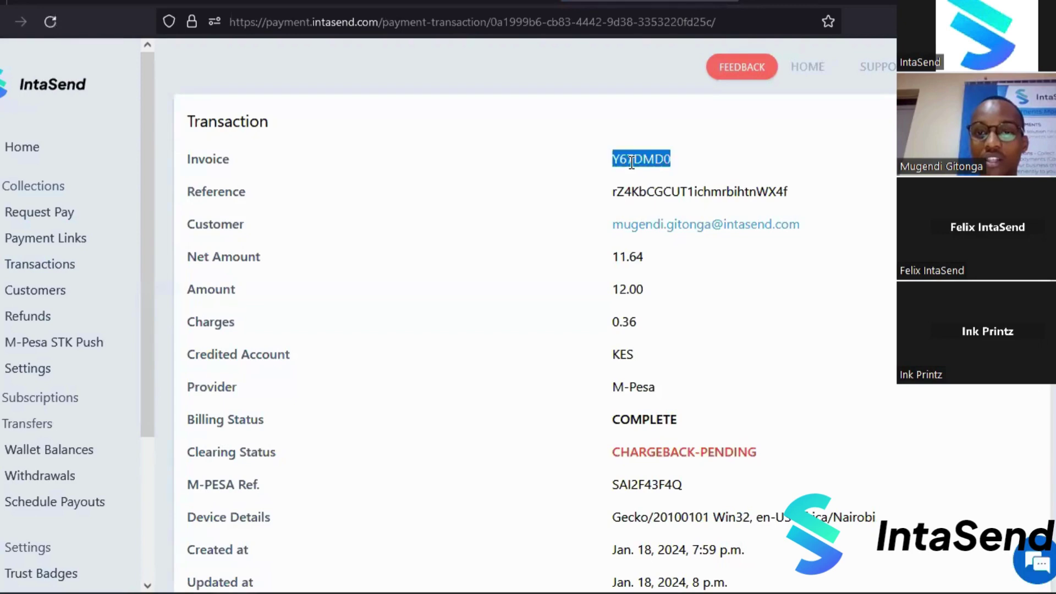
click(672, 434)
triple_click(658, 451)
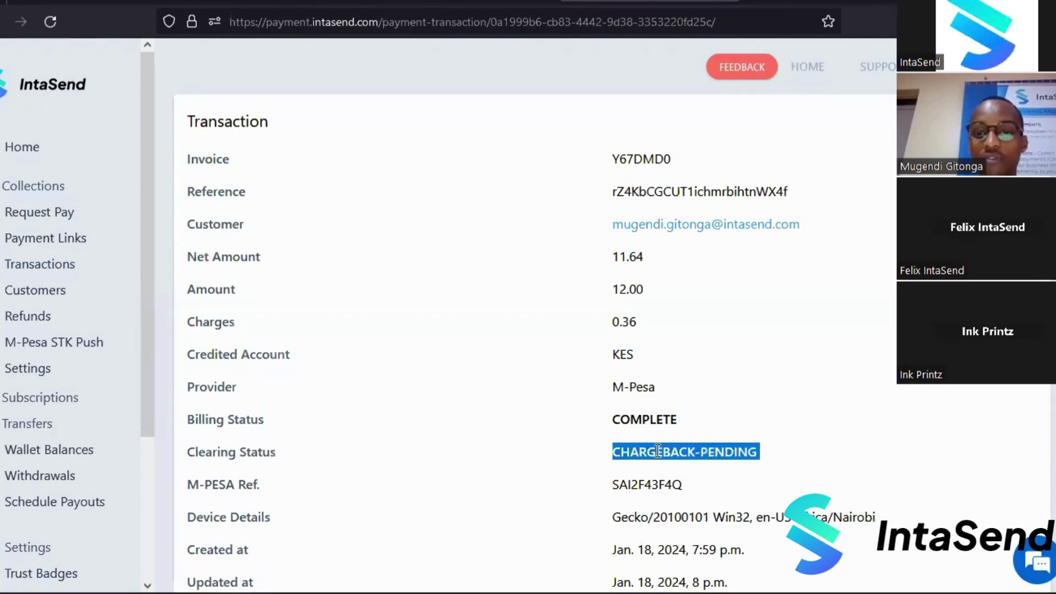
double_click(738, 455)
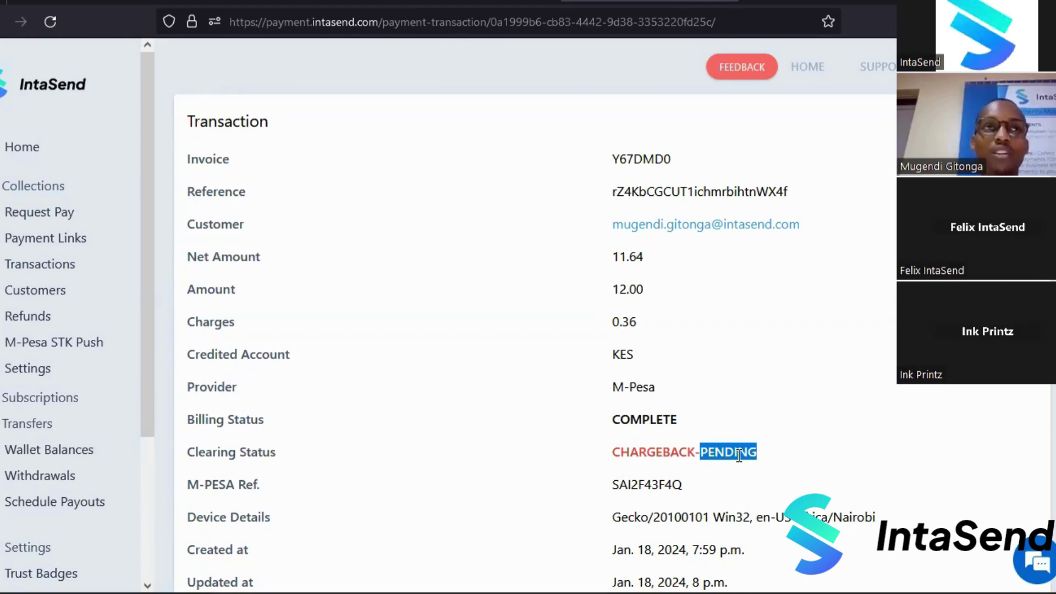
click(751, 428)
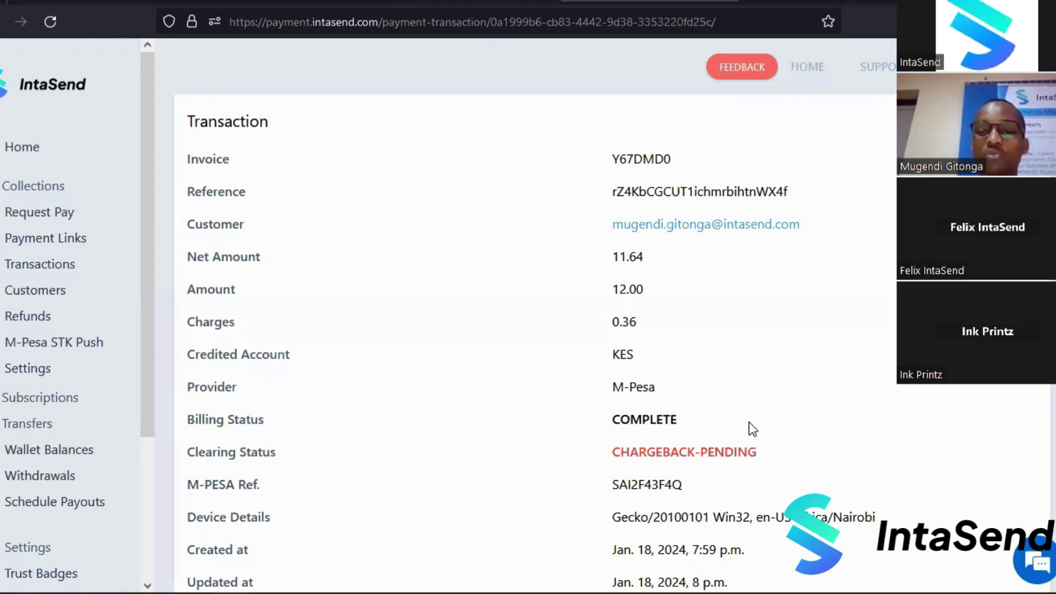
Scroll the details page and re-highlight the CHARGEBACK-PENDING clearing status
scroll(752, 421, down, 2)
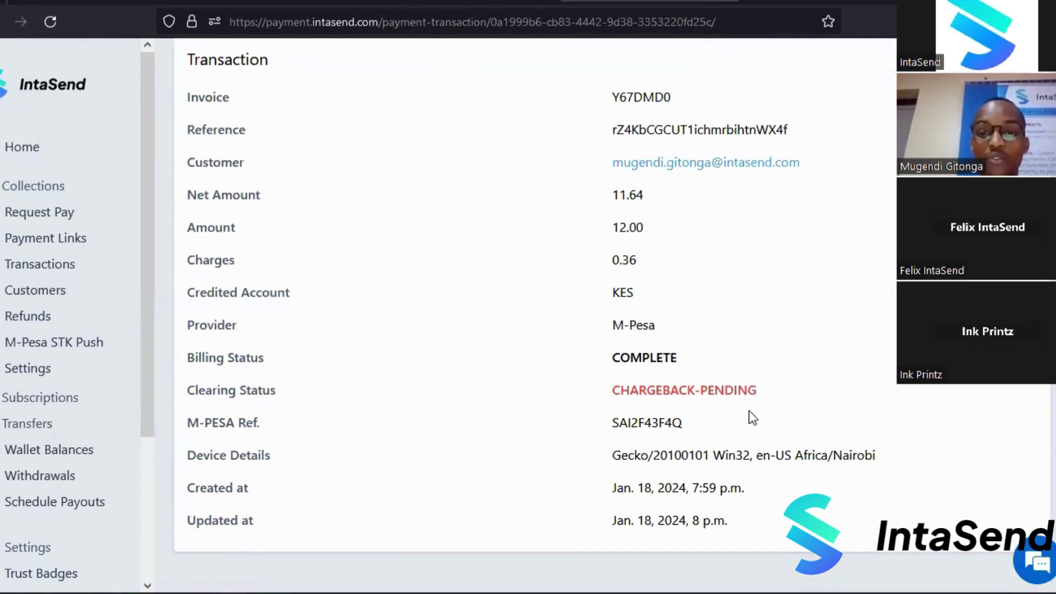
triple_click(671, 392)
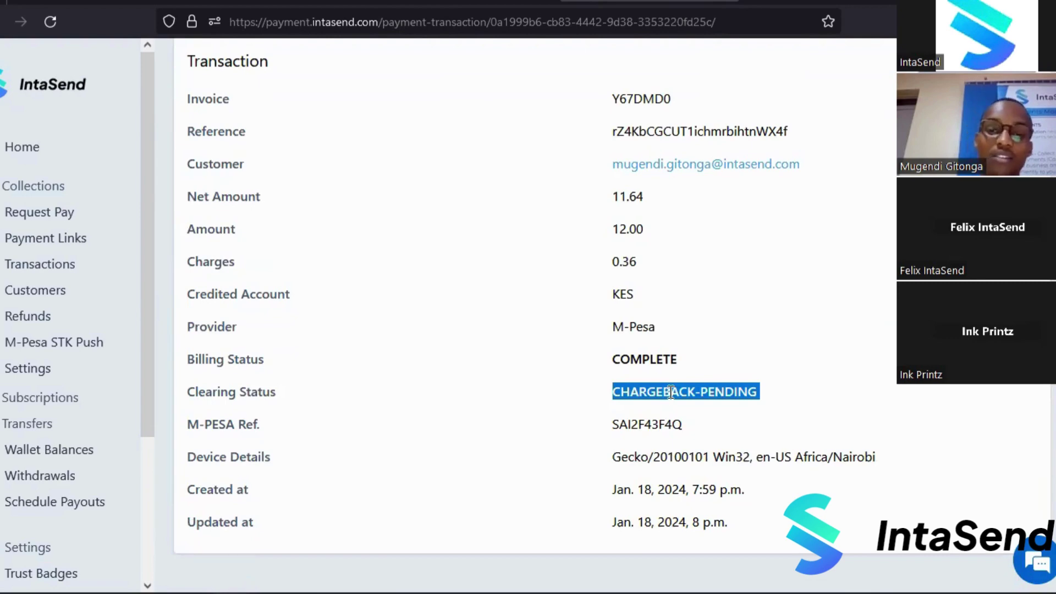
double_click(671, 392)
triple_click(729, 390)
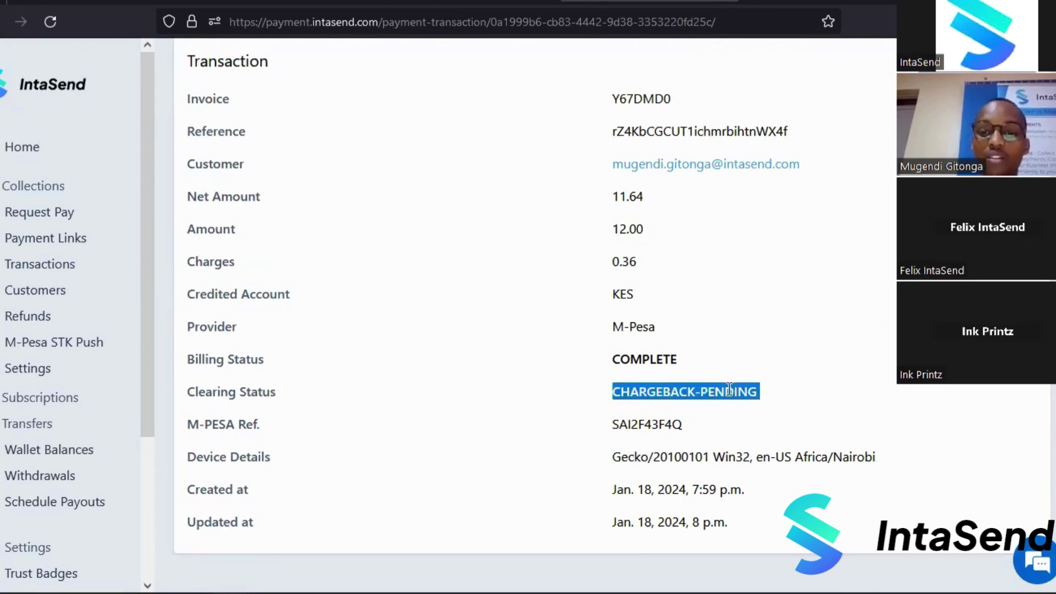
scroll(726, 299, up, 2)
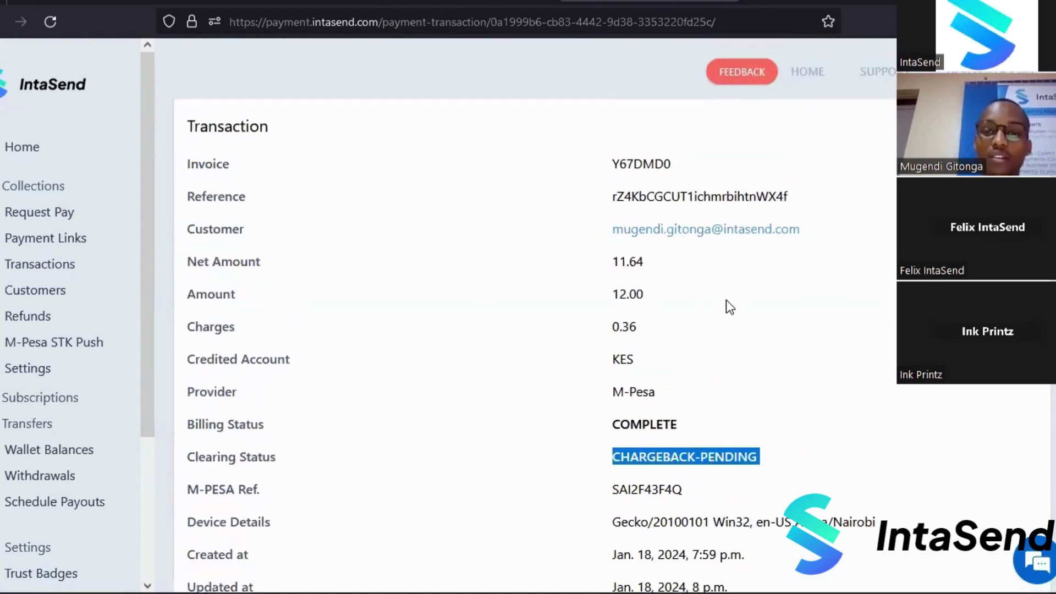
scroll(691, 325, down, 2)
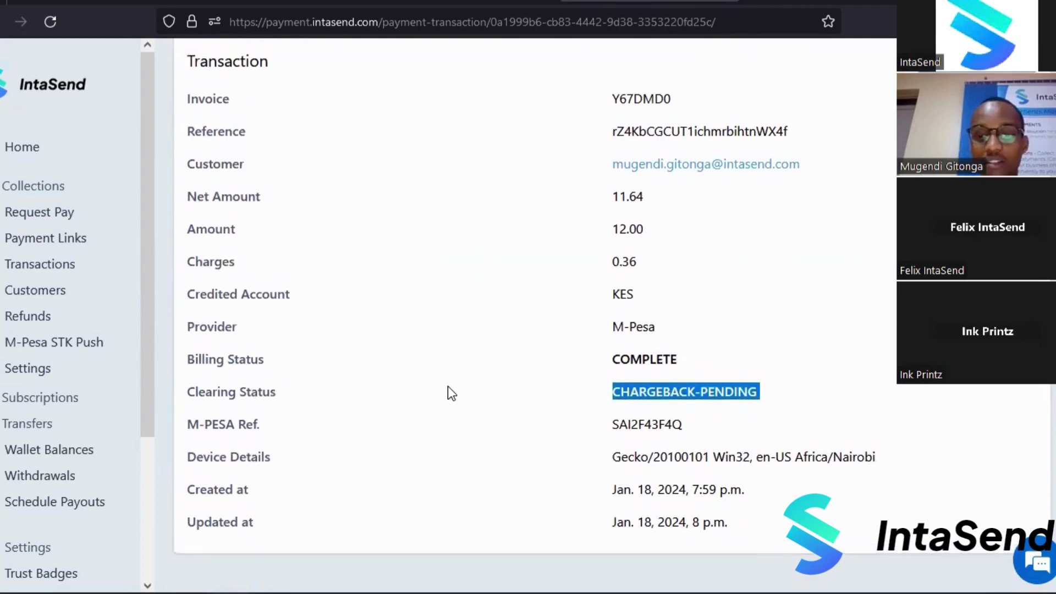
scroll(52, 373, down, 3)
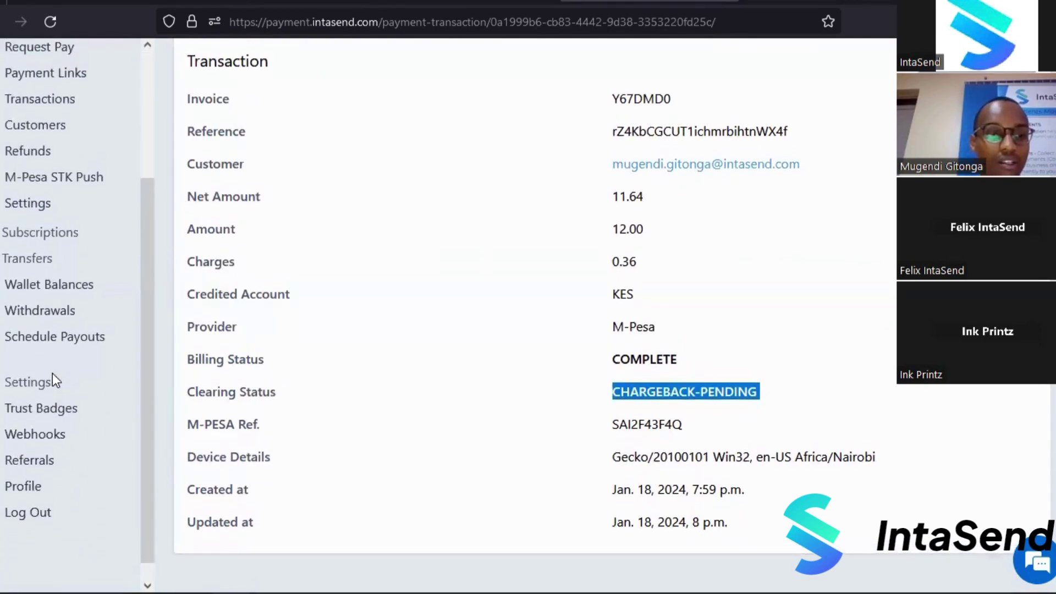
scroll(52, 372, up, 2)
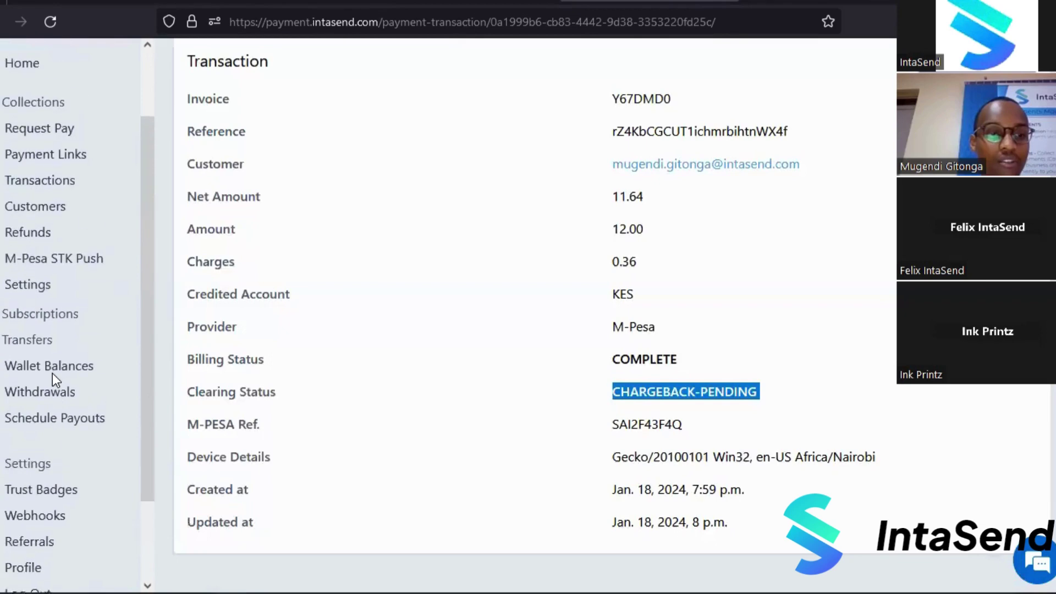
click(33, 240)
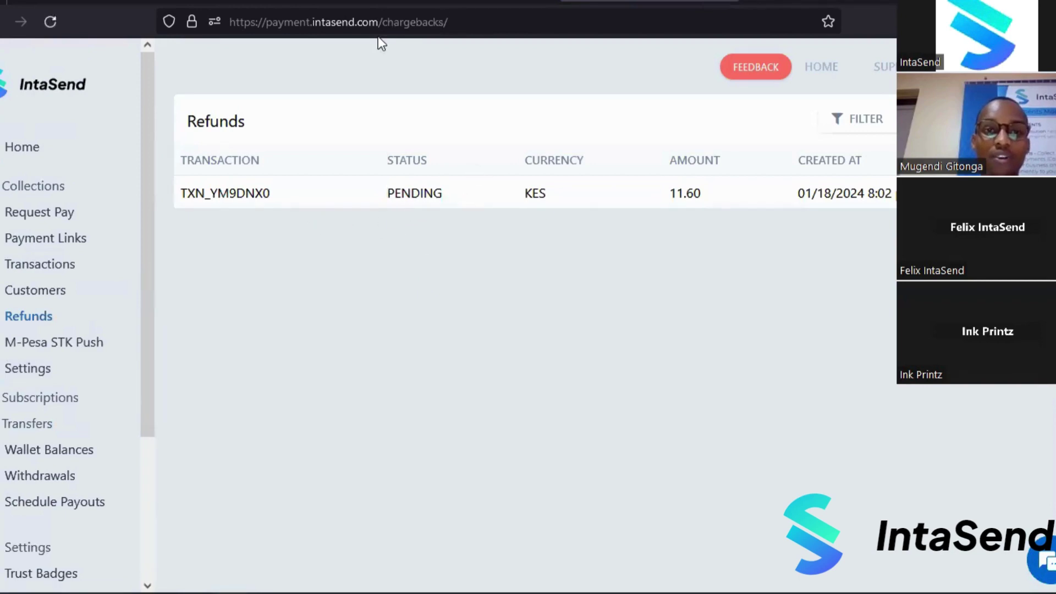
click(487, 202)
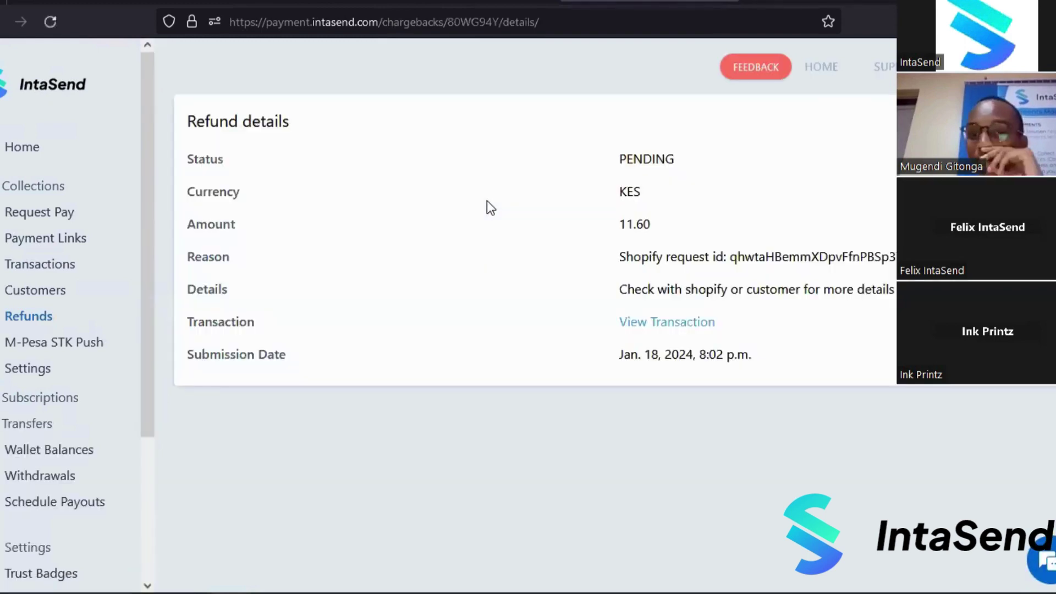
double_click(753, 257)
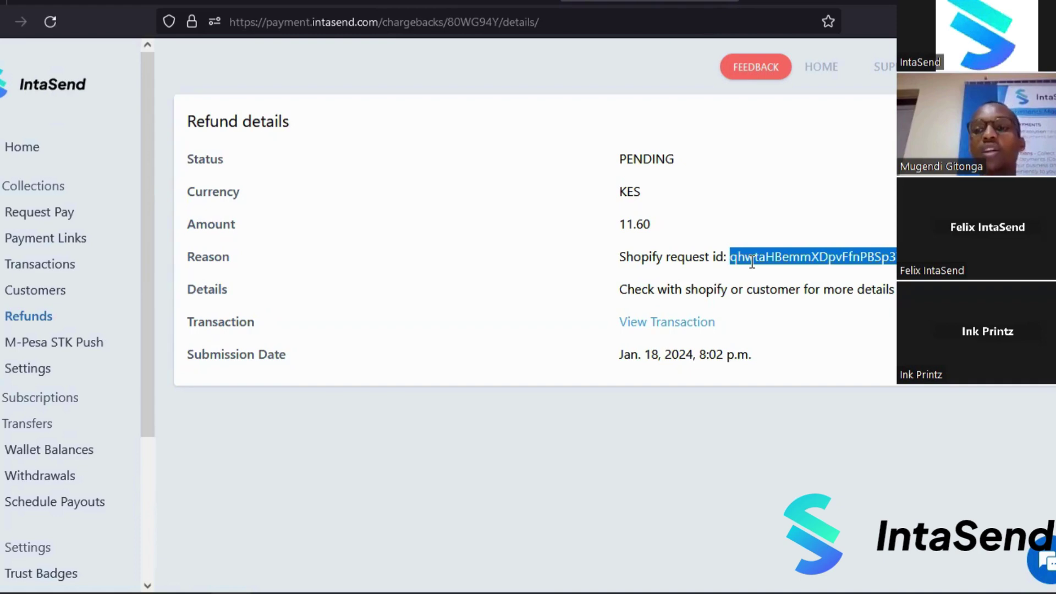
View the refund's linked transaction, return, highlight the refund's PENDING status, then reopen the transaction
click(672, 327)
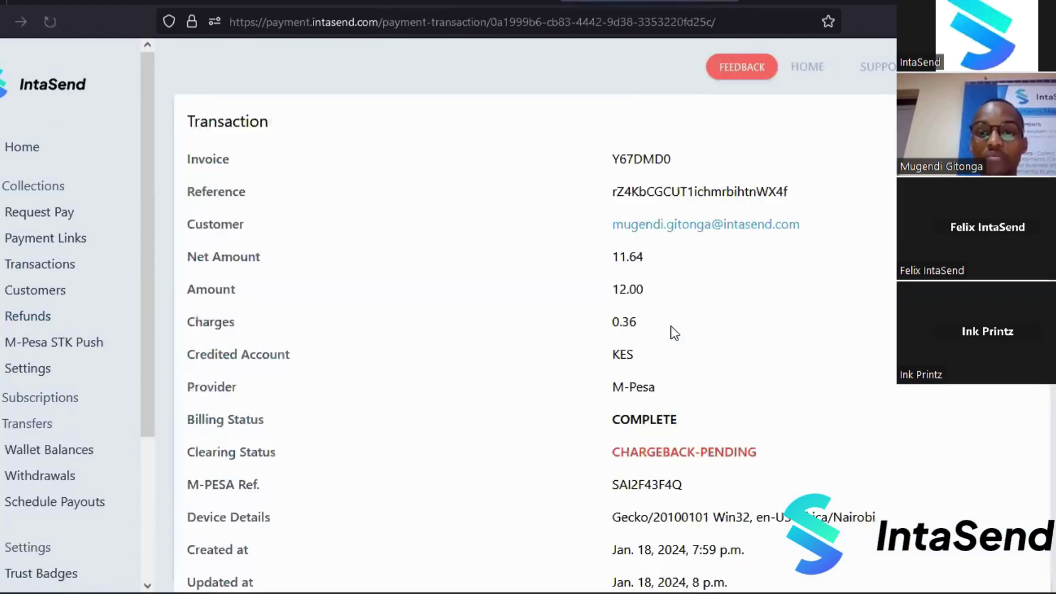
scroll(675, 333, down, 2)
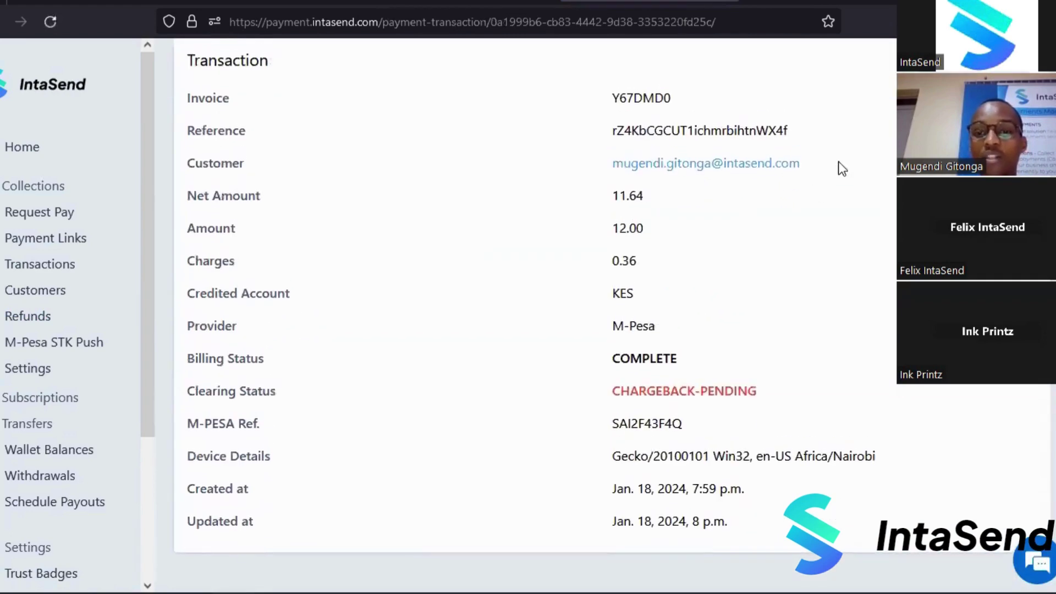
key(alt+Left)
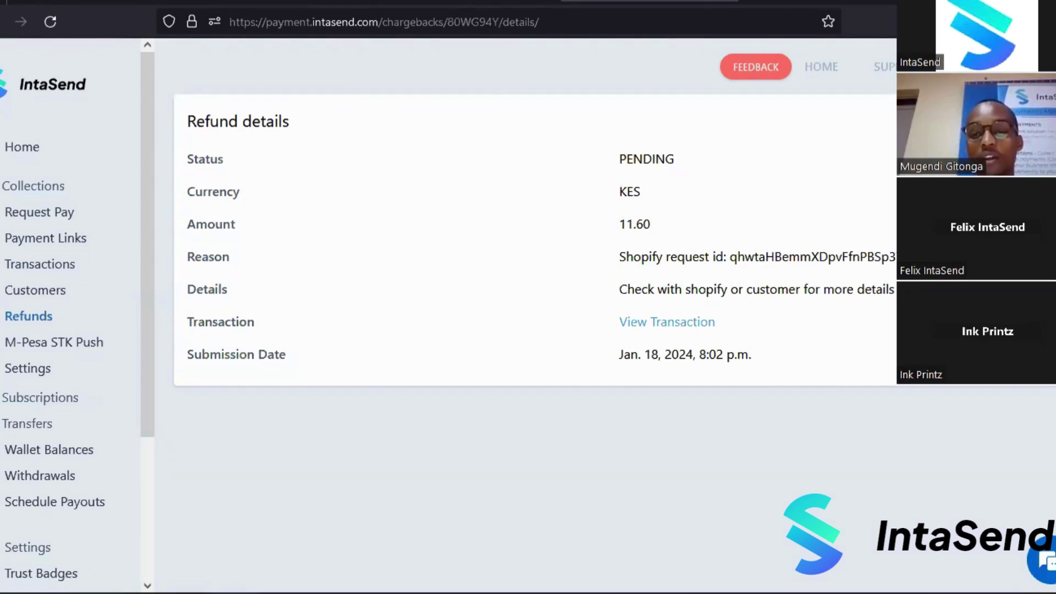
double_click(645, 156)
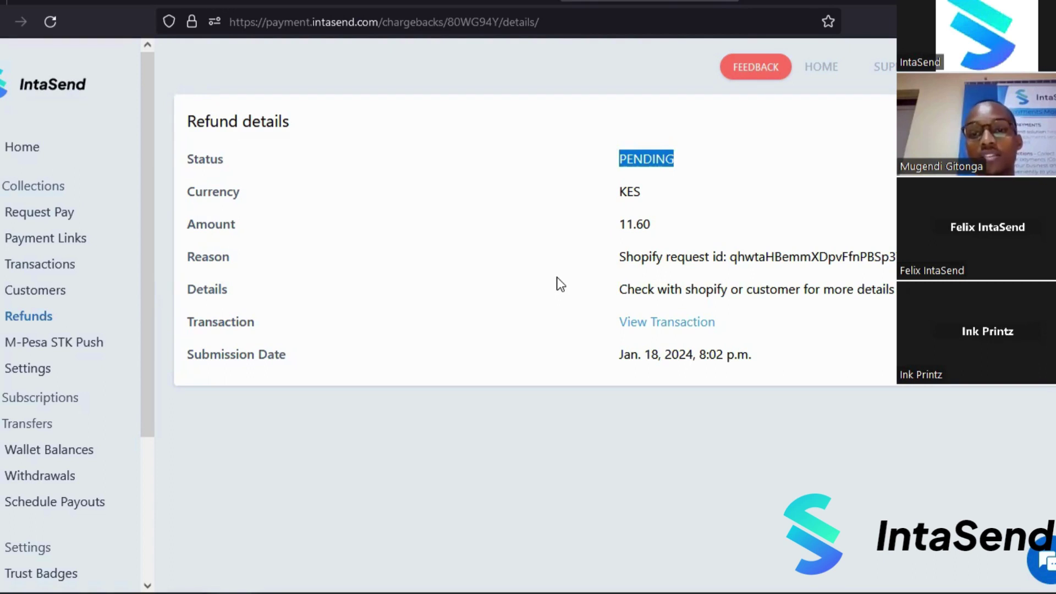
click(675, 329)
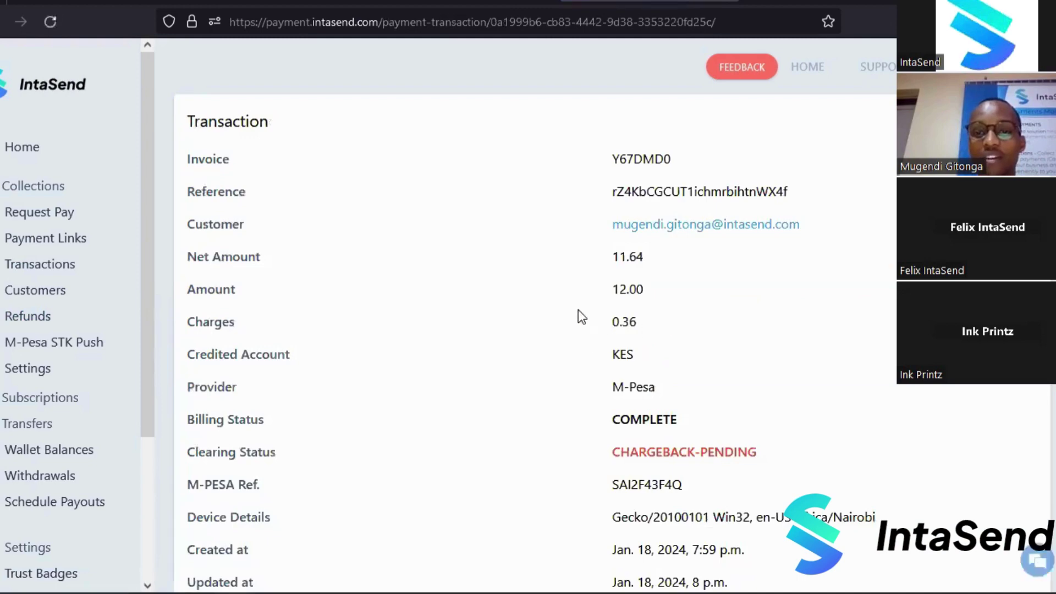
Highlight the transaction's 11.64 net amount, then go to the empty Subscriptions overview
scroll(579, 309, down, 1)
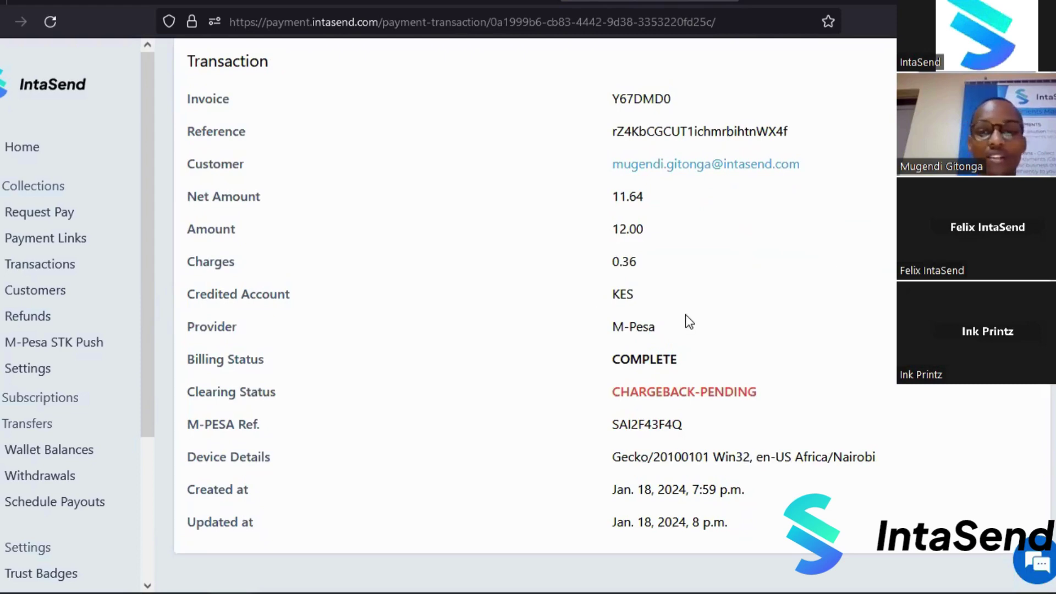
double_click(629, 196)
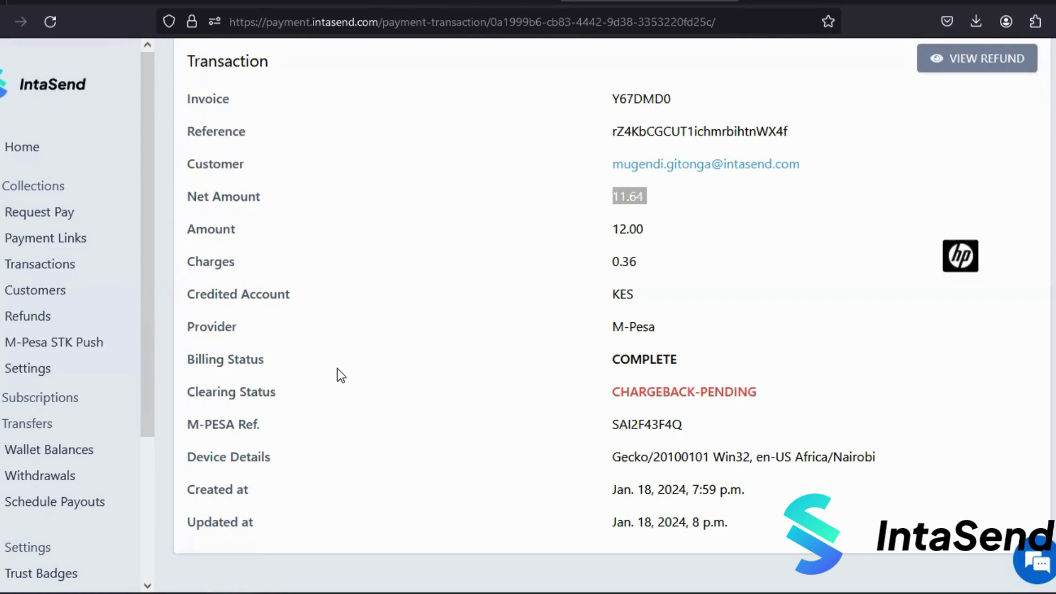
click(338, 369)
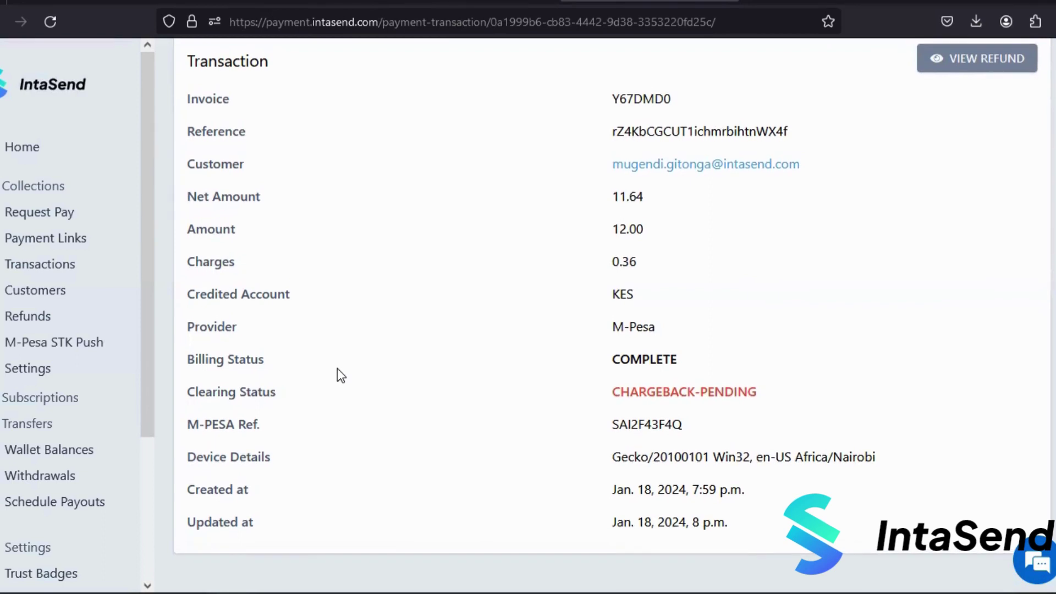
click(28, 403)
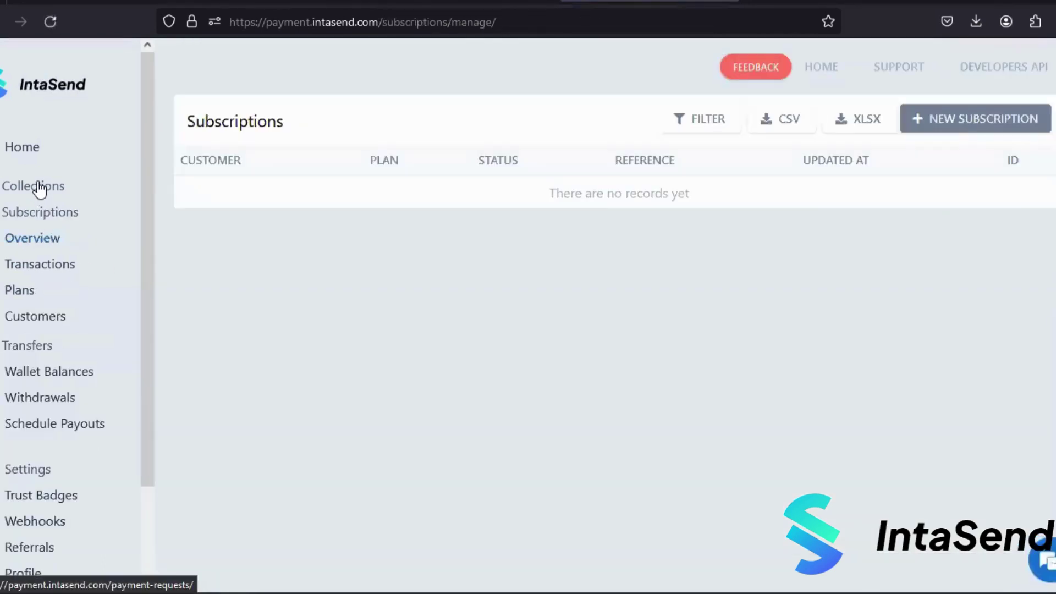
Open Settings > API Keys and generate a new live secret API token
click(36, 186)
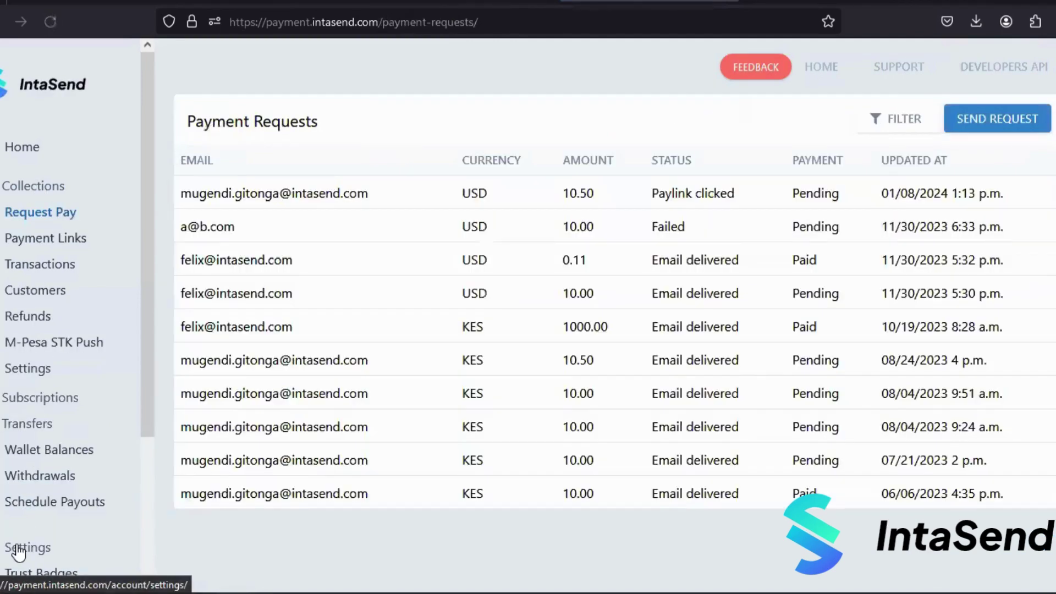
click(19, 549)
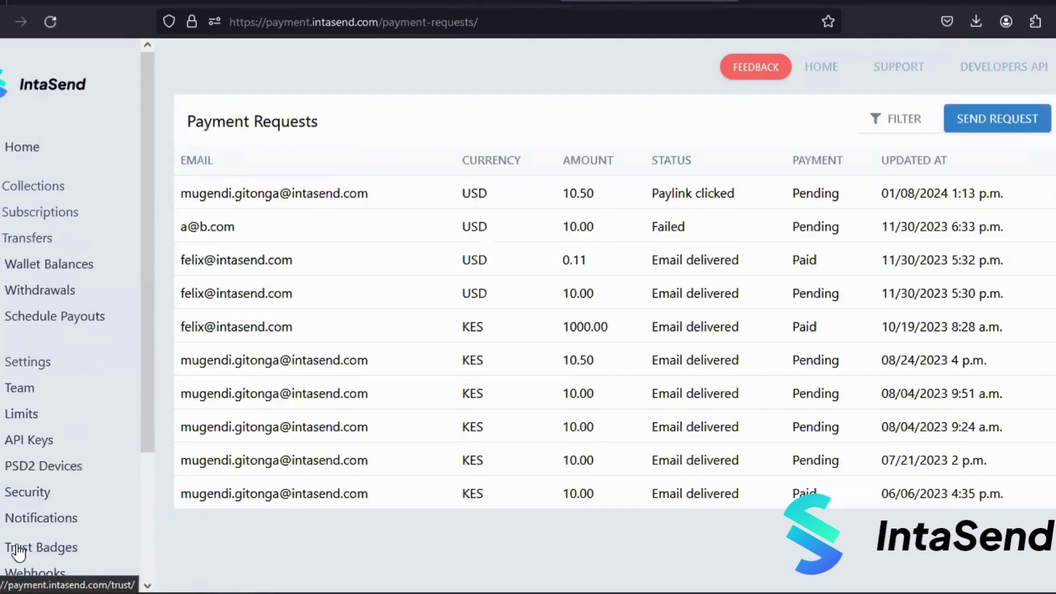
click(42, 443)
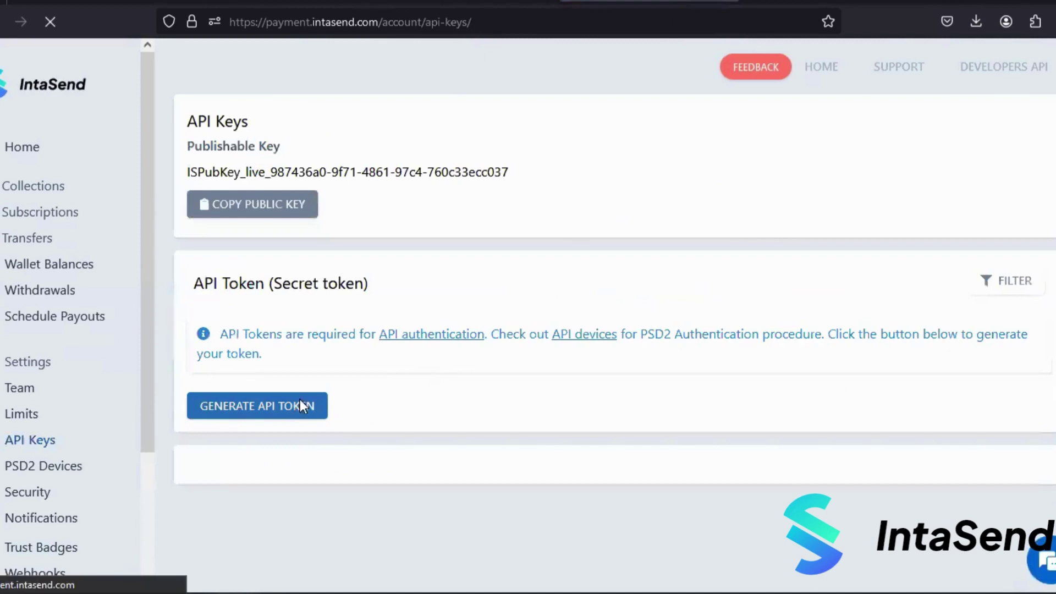
click(301, 407)
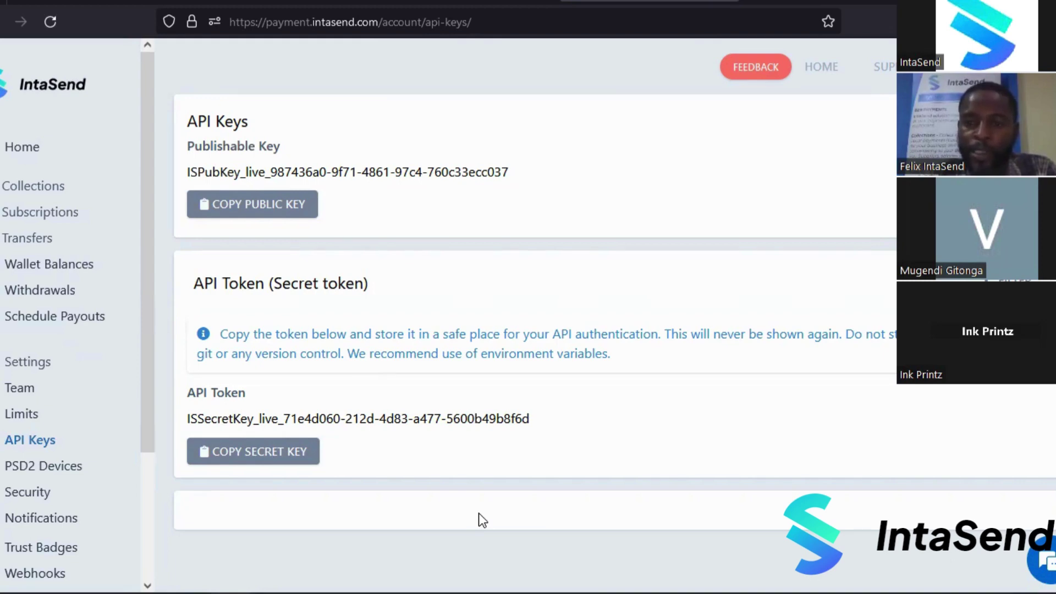
Unmute the system speakers and set their volume from the Windows tray
mouse_move(990, 589)
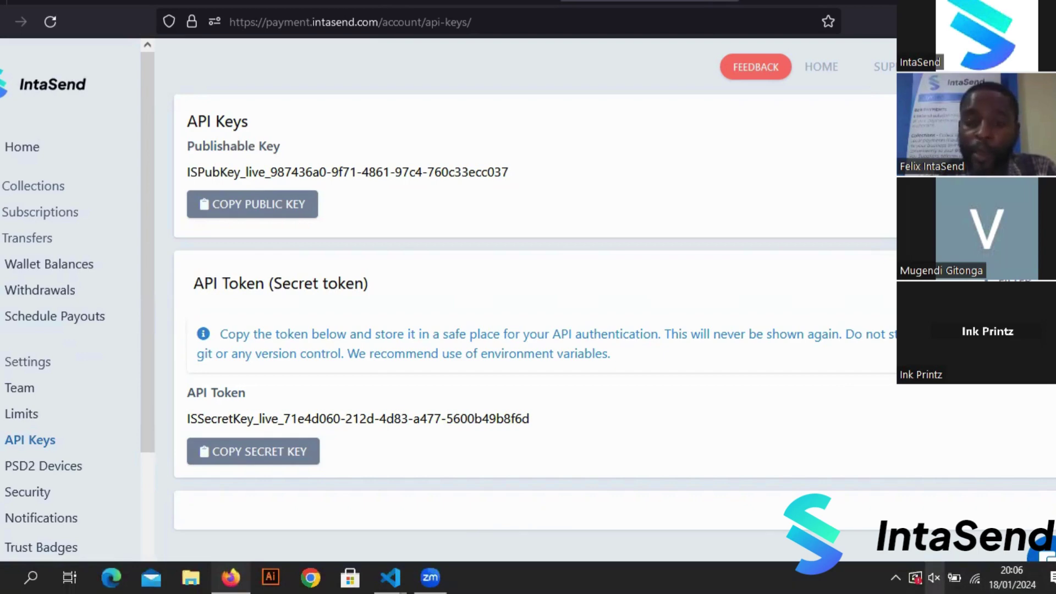
click(935, 569)
click(861, 539)
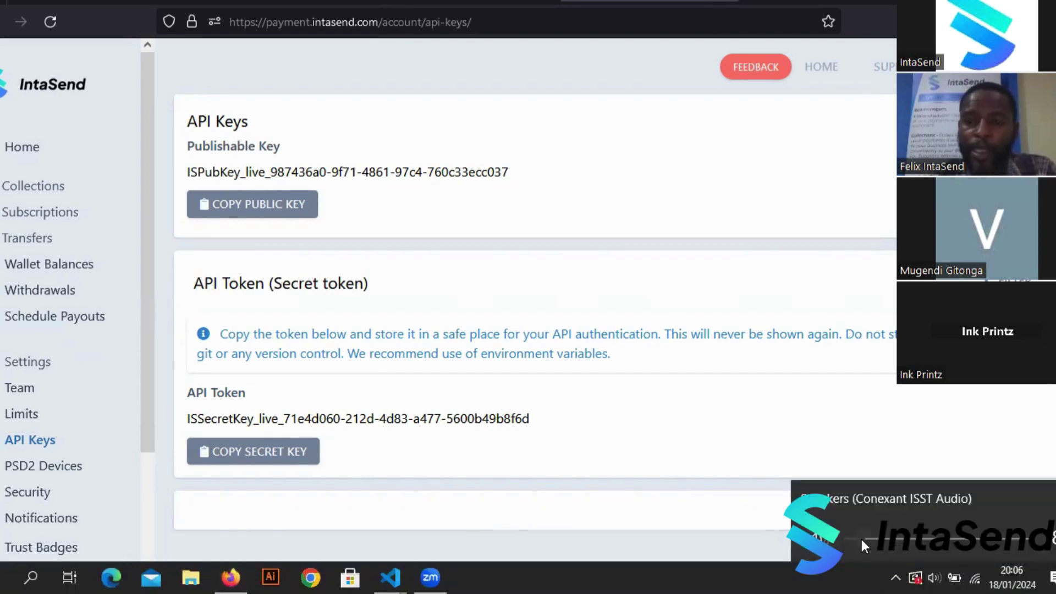
click(744, 490)
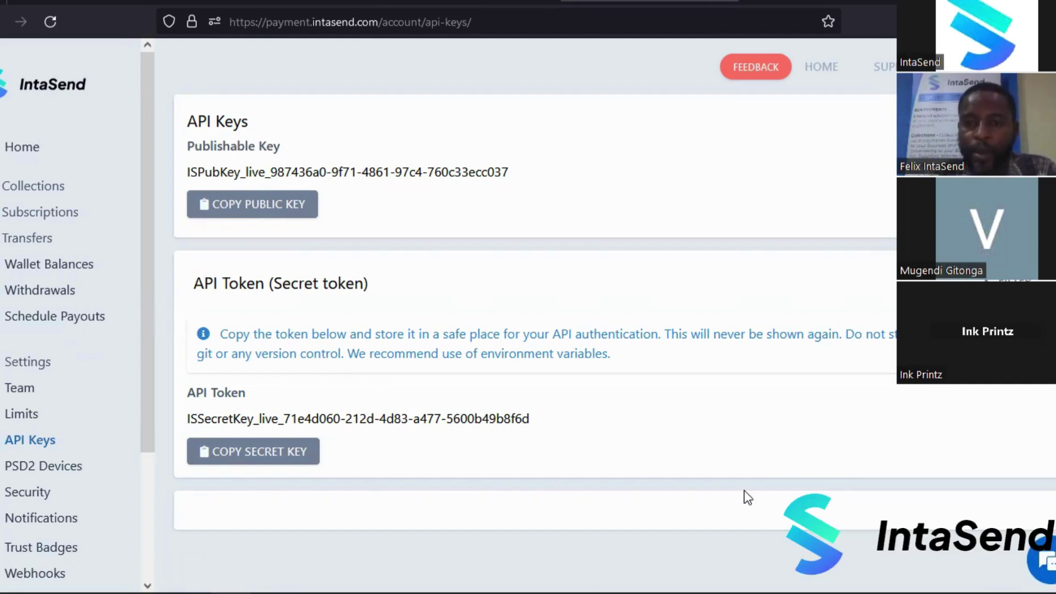
Return to the Shopify admin Home showing Ksh 11.60 sales, dismissing the accidental Start menu
click(286, 1)
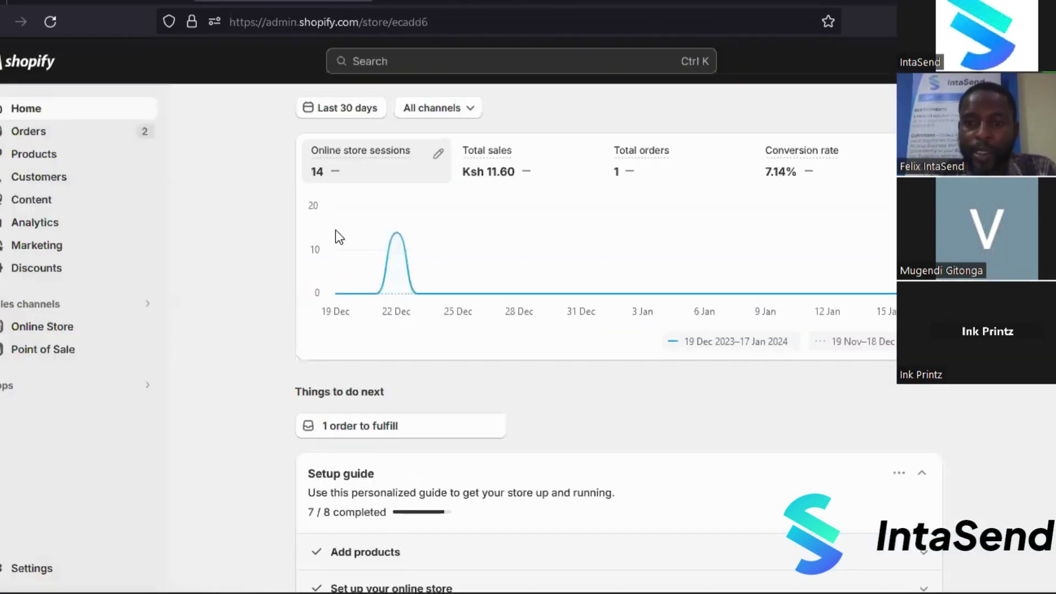
scroll(259, 285, down, 1)
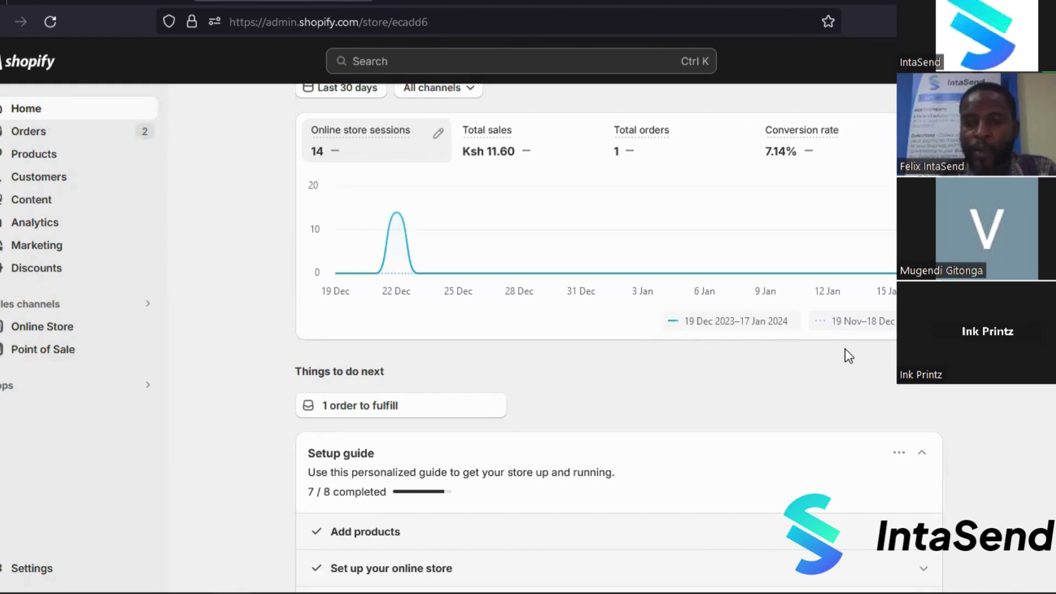
key(super)
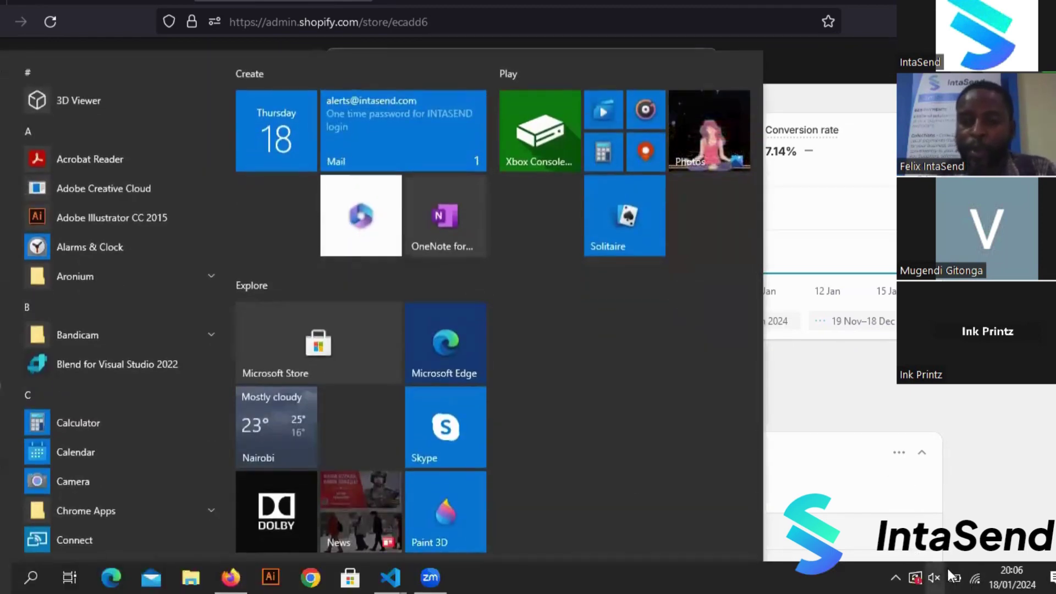
click(842, 449)
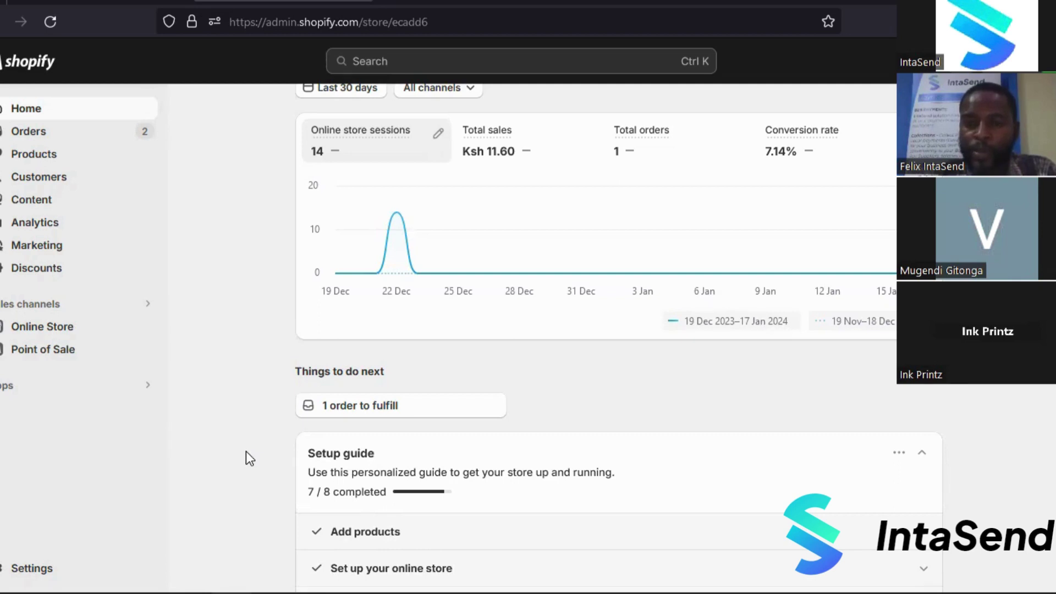
mouse_move(215, 569)
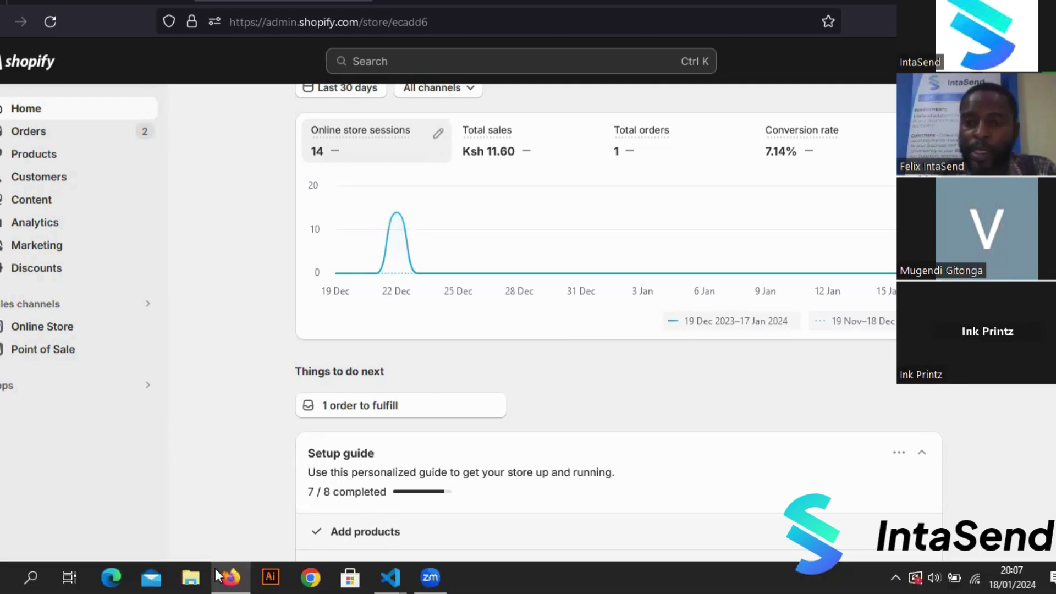